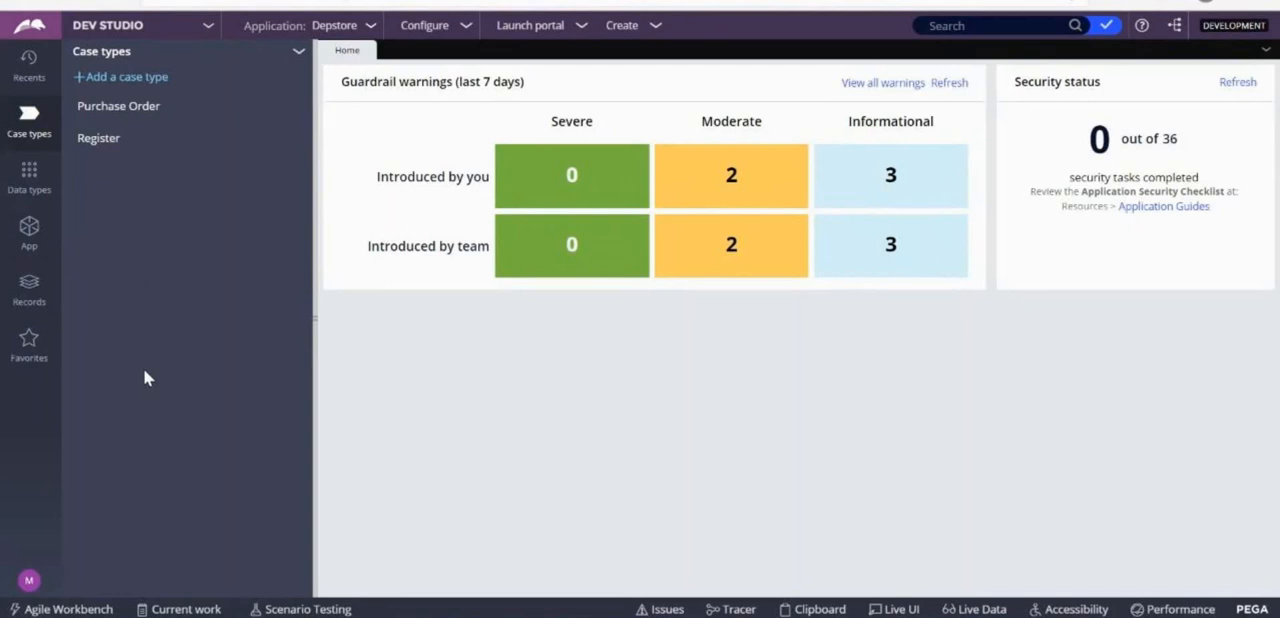
Open the AddMyDetails data transform of the Register class and display its test cases.
left_click(30, 246)
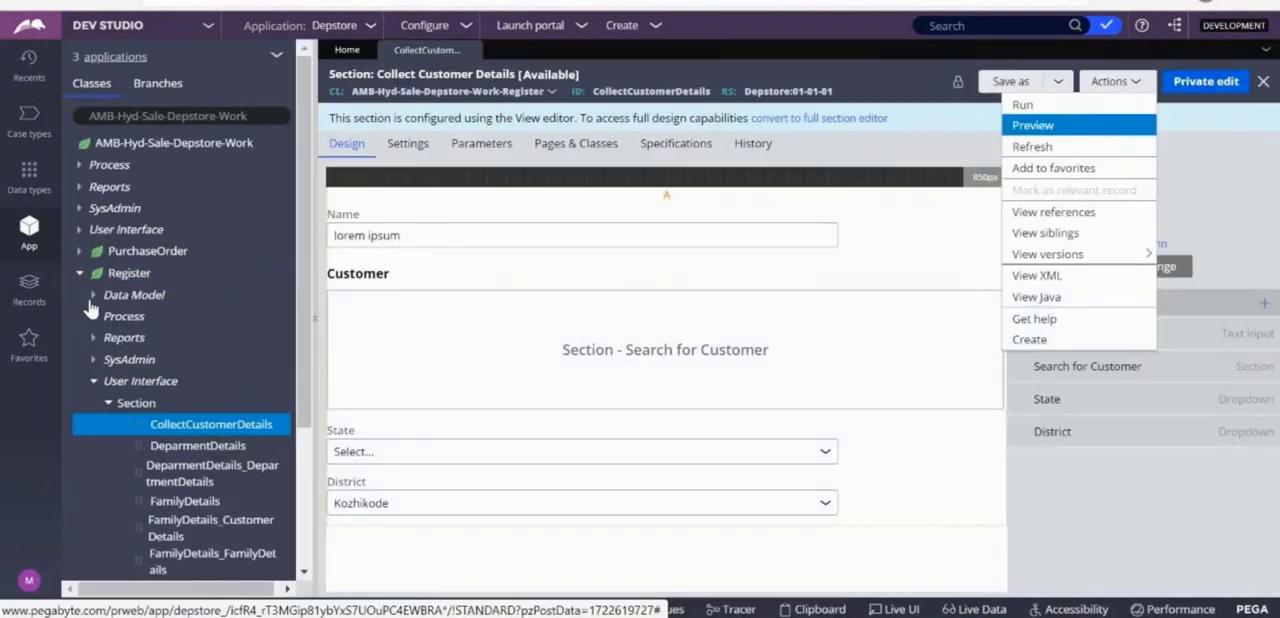
left_click(92, 296)
left_click(108, 318)
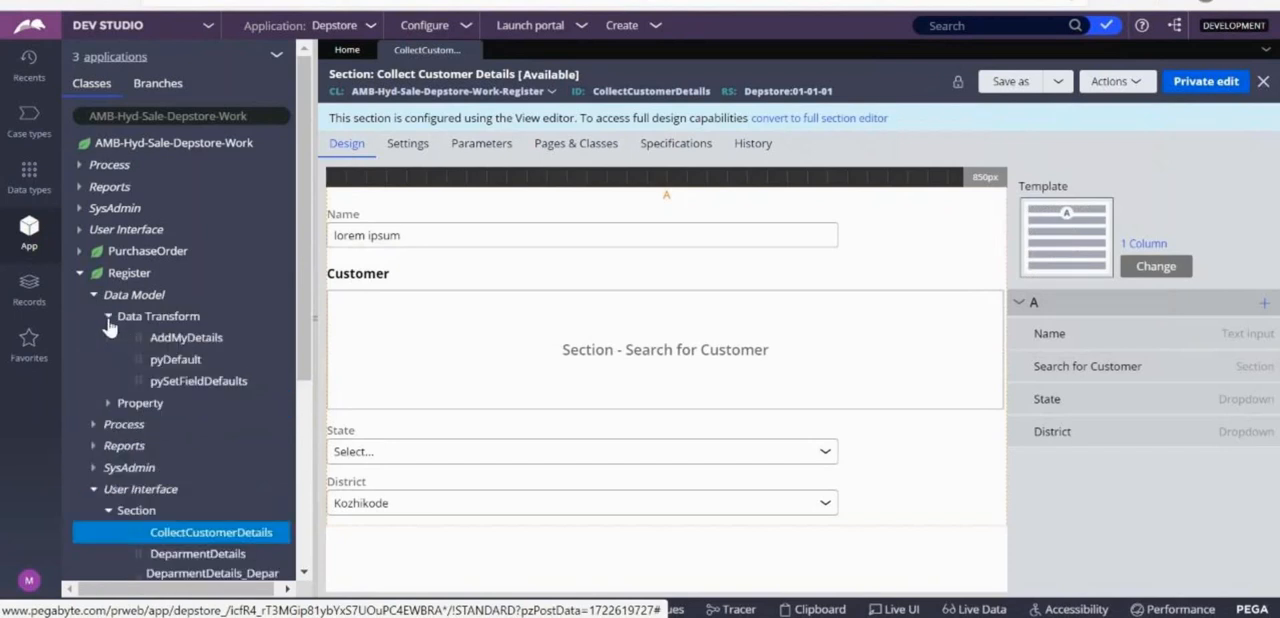
left_click(176, 342)
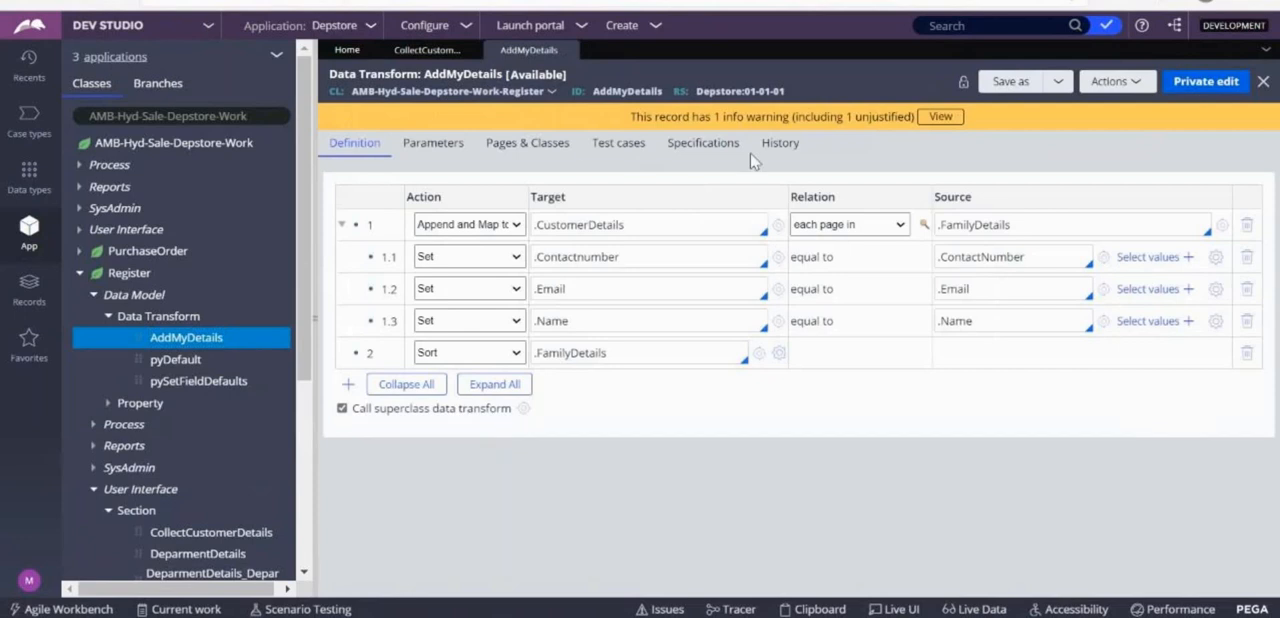
left_click(627, 157)
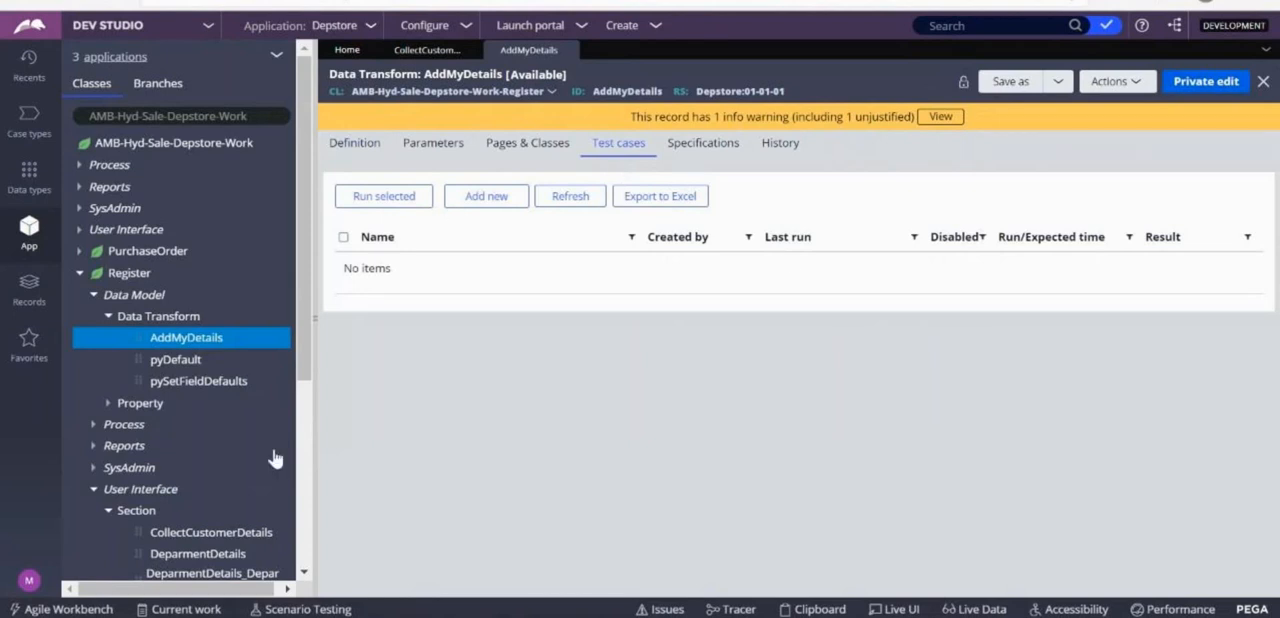
Start a new test case for AddMyDetails by running the data transform on an empty test page and converting the run to a test.
left_click(1142, 80)
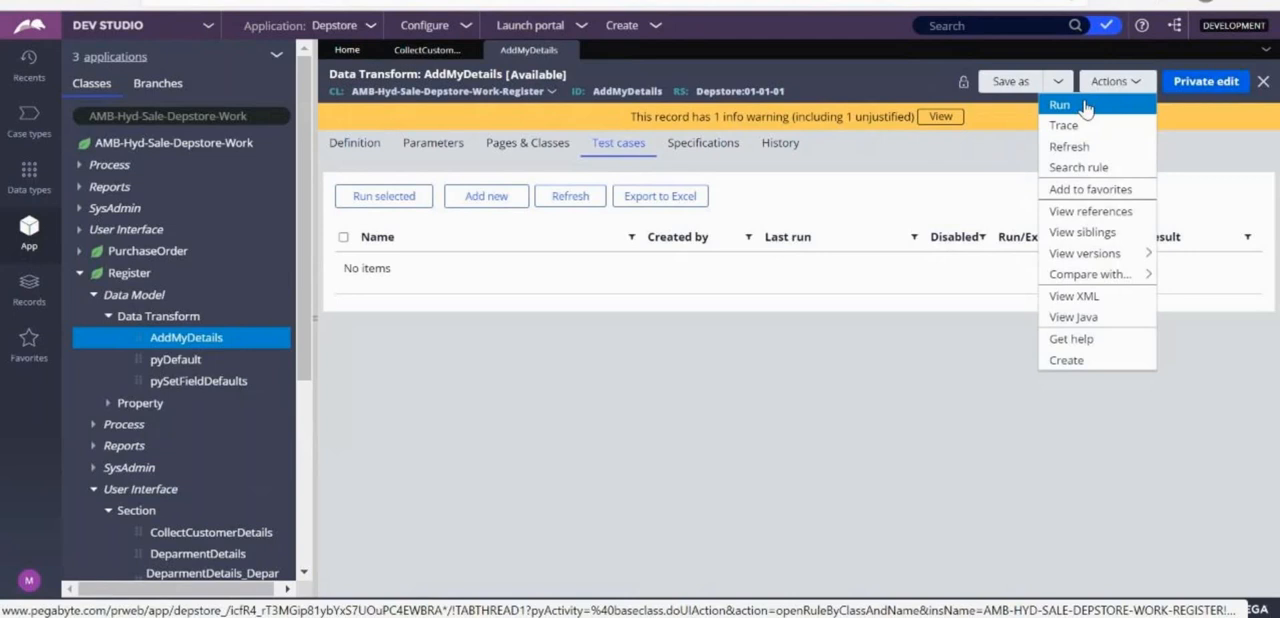
left_click(622, 154)
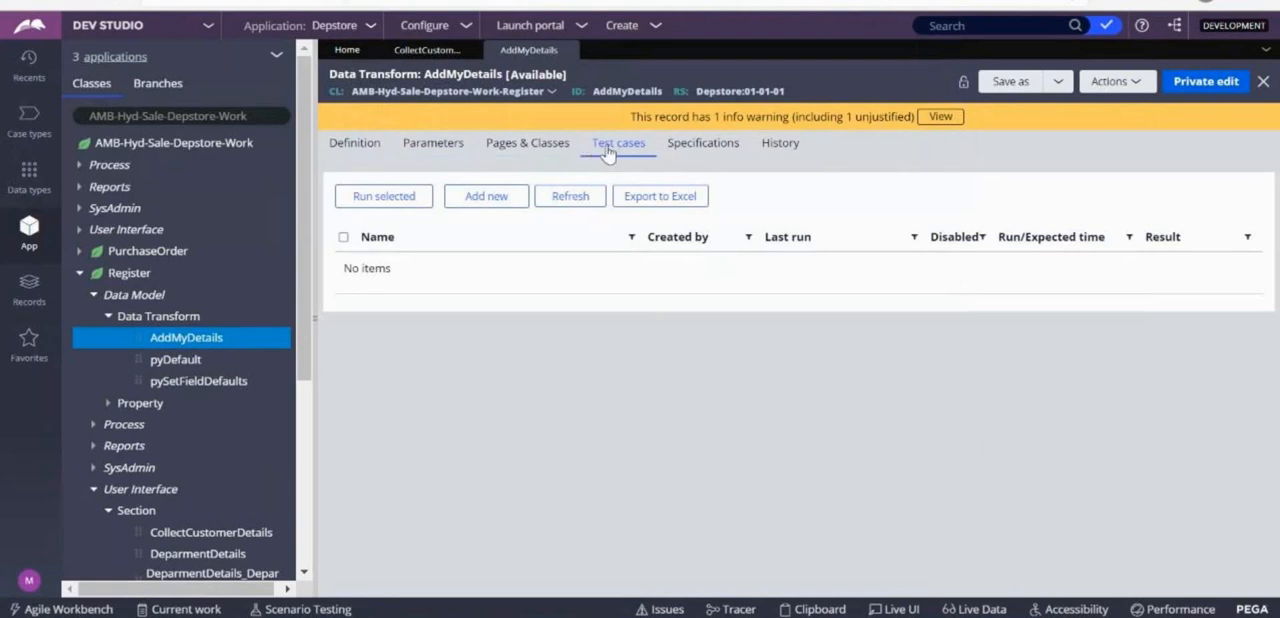
left_click(474, 207)
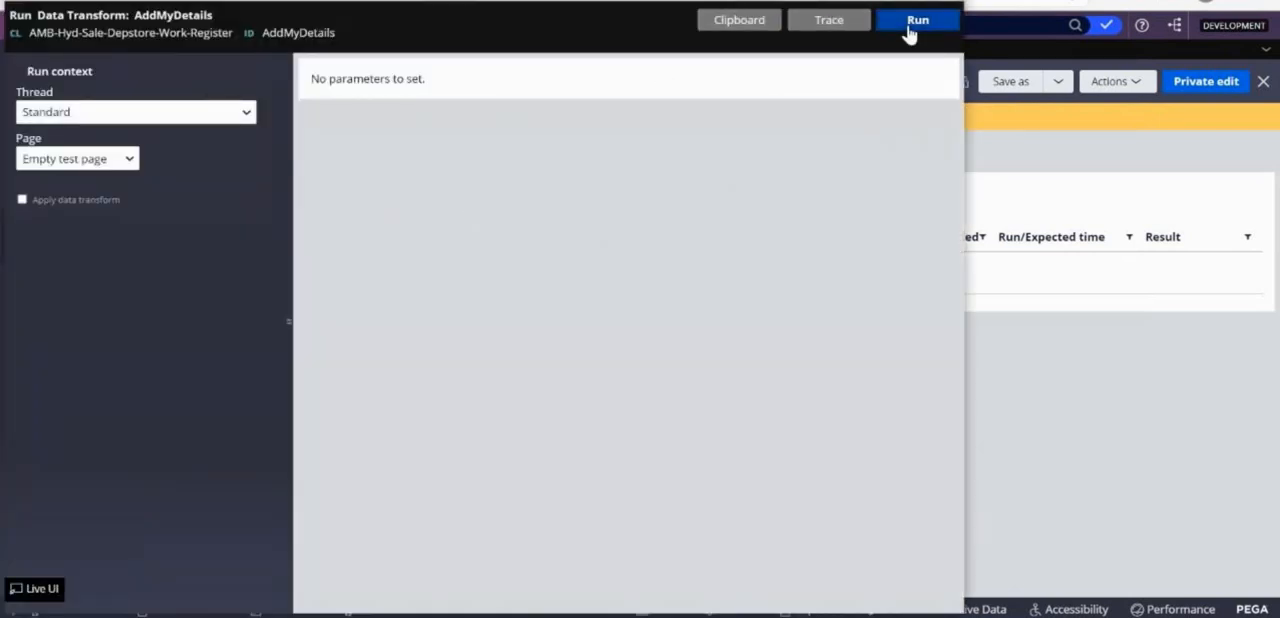
left_click(909, 27)
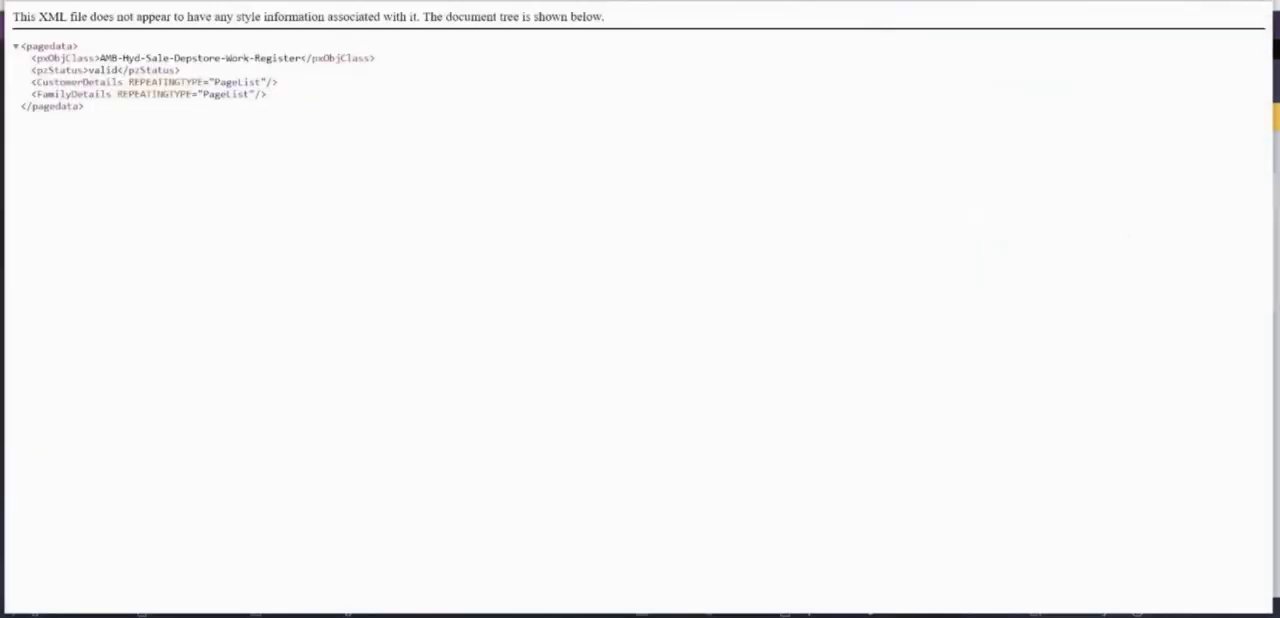
key("ctrl+w")
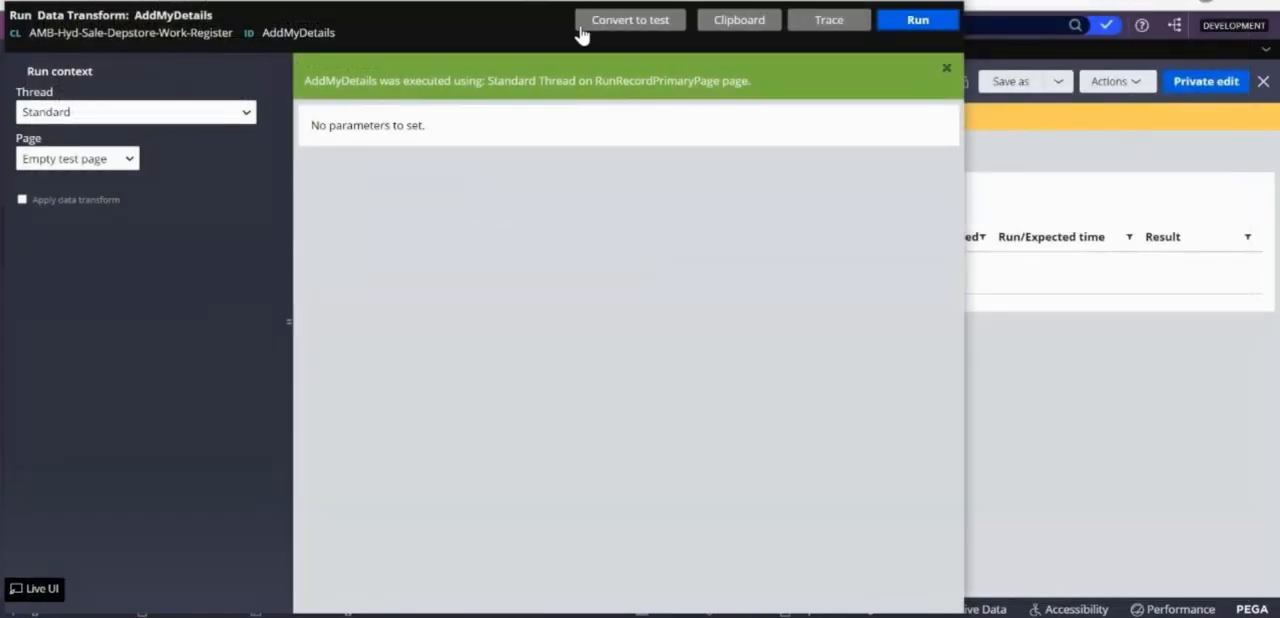
left_click(637, 27)
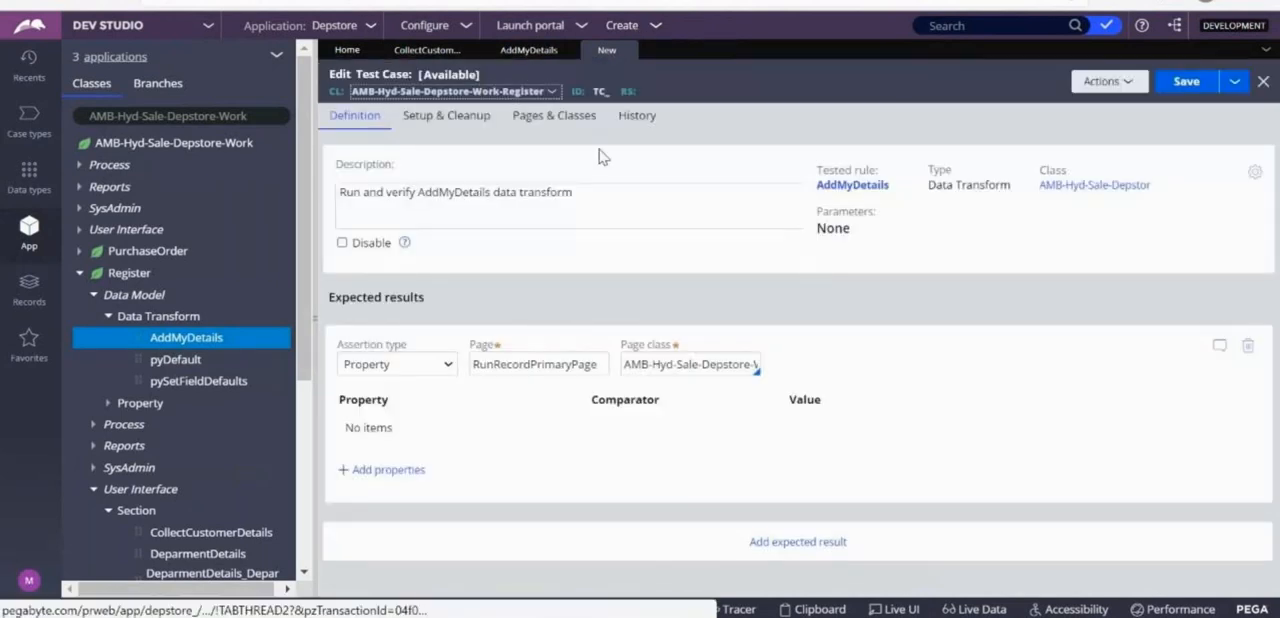
Try to save the new test case in the Depstore context without a label, and close the unsaved record.
left_click(1198, 86)
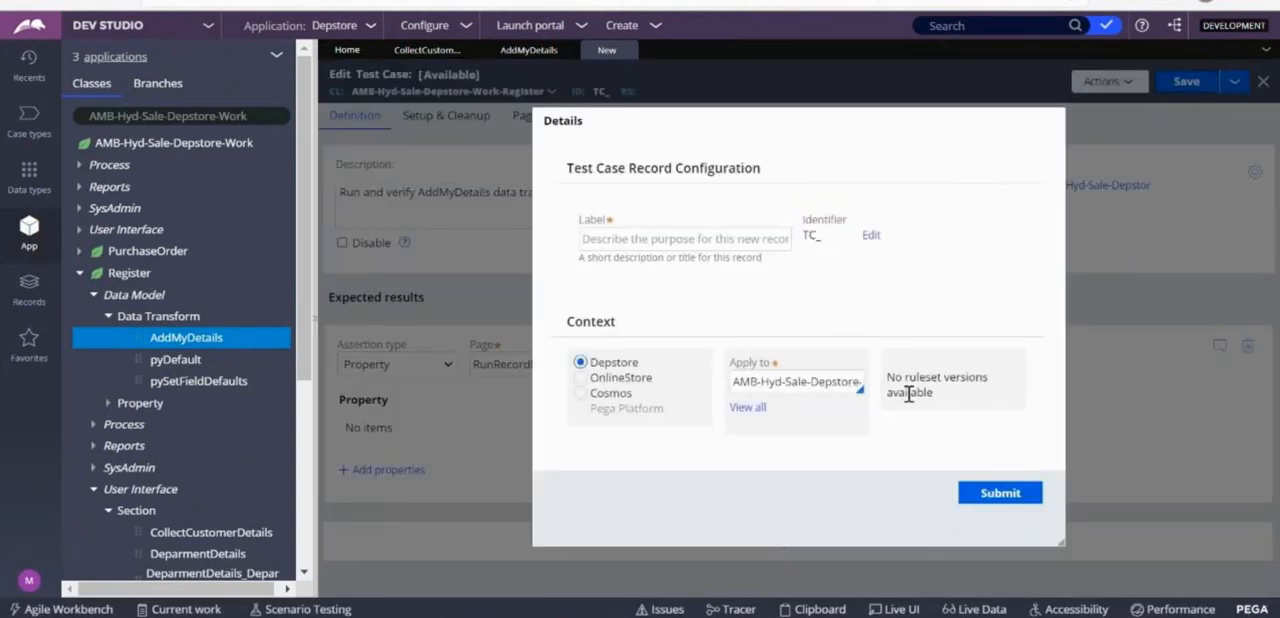
left_click_drag(891, 380, 955, 418)
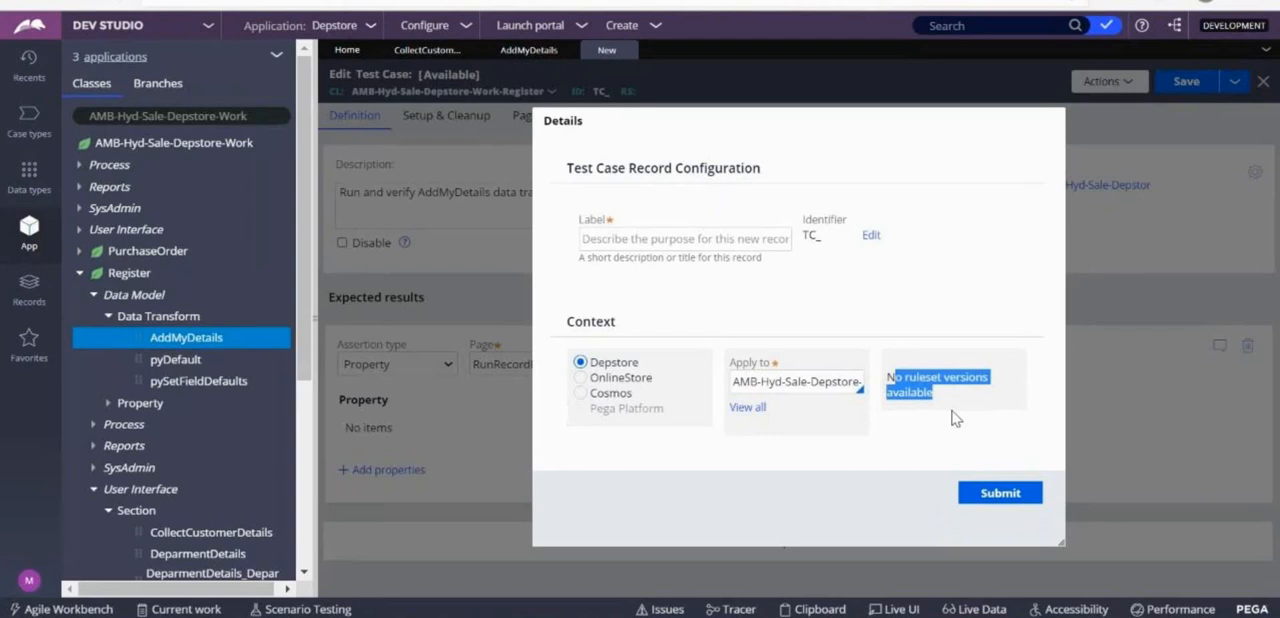
left_click(995, 490)
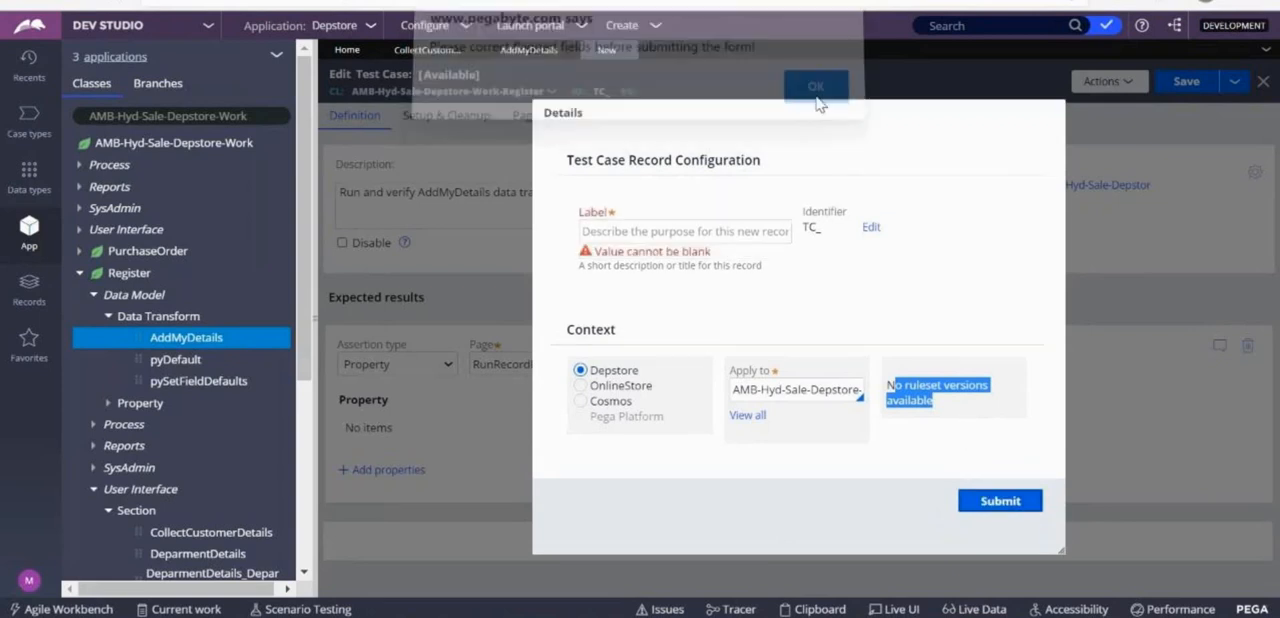
left_click(1150, 236)
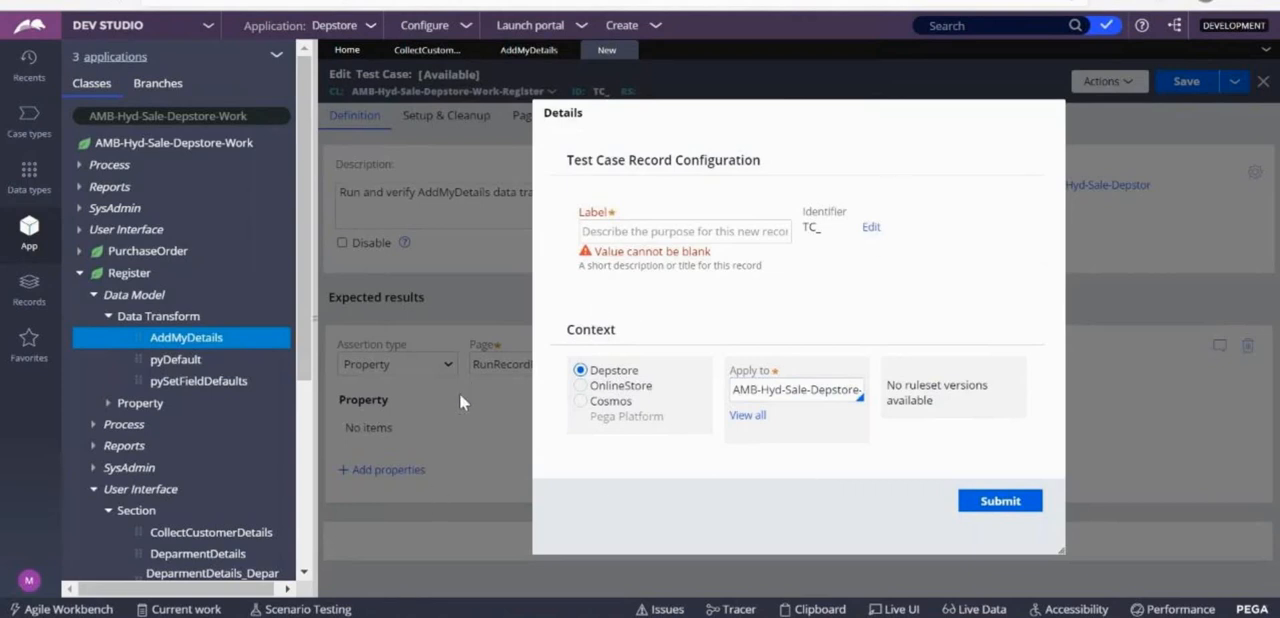
left_click(630, 50)
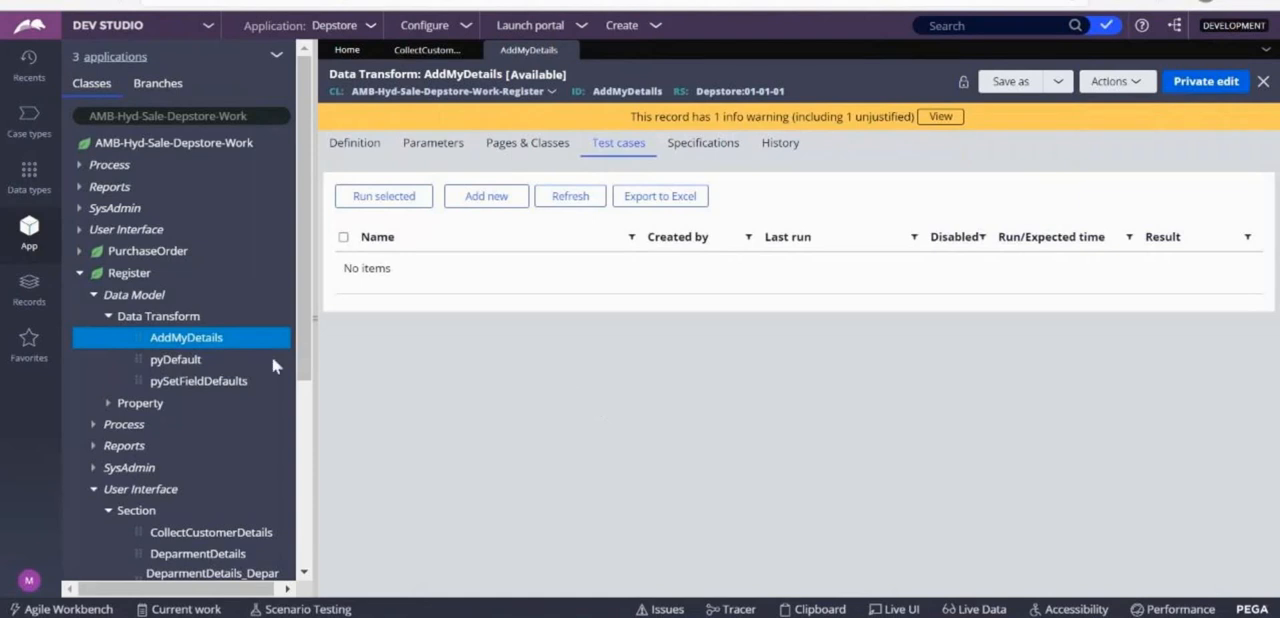
Open the list of RuleSet instances from the SysAdmin category of the records.
left_click(32, 312)
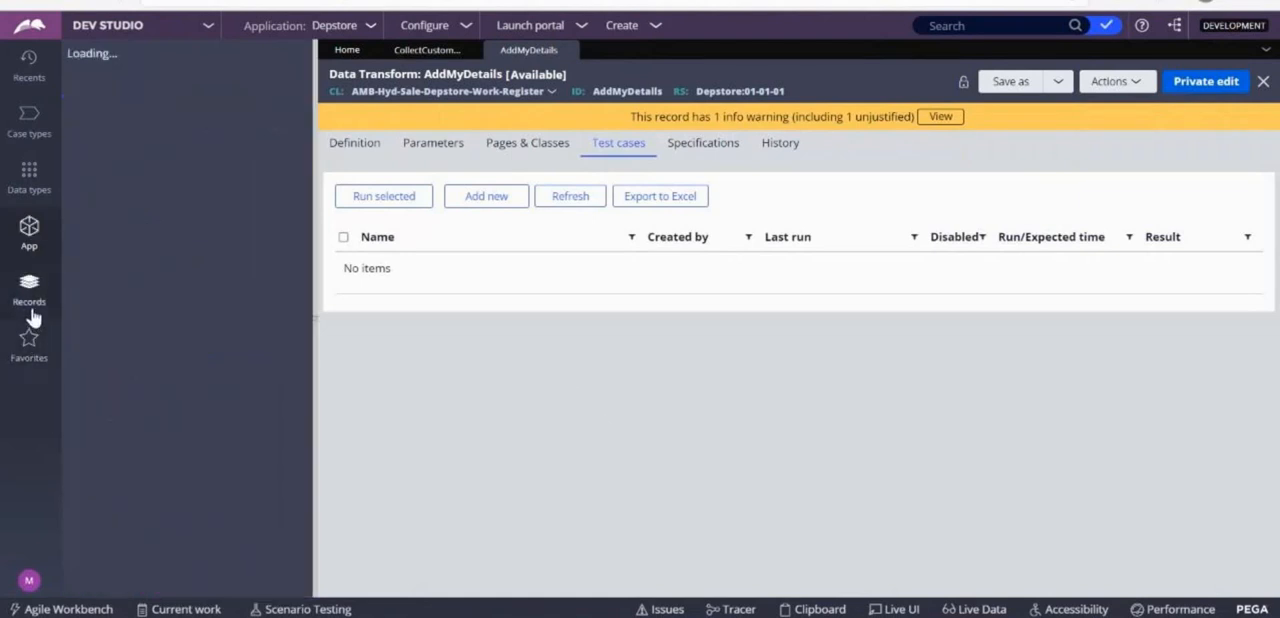
left_click(80, 332)
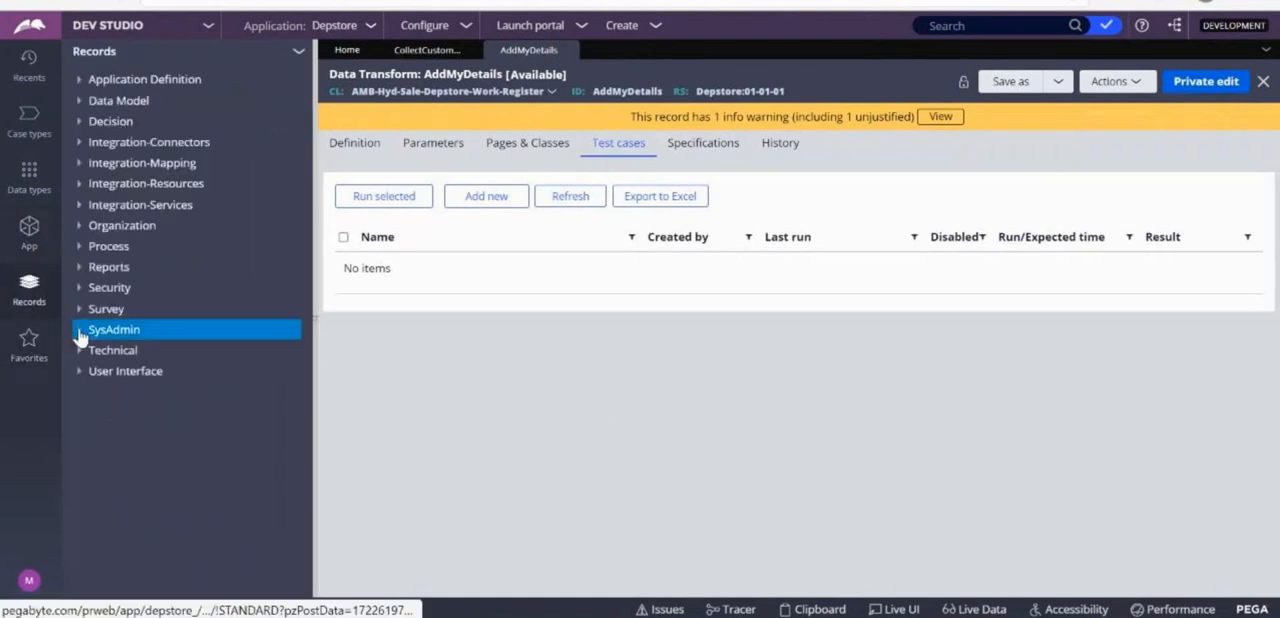
scroll(277, 323, "down", 5)
left_click(84, 457)
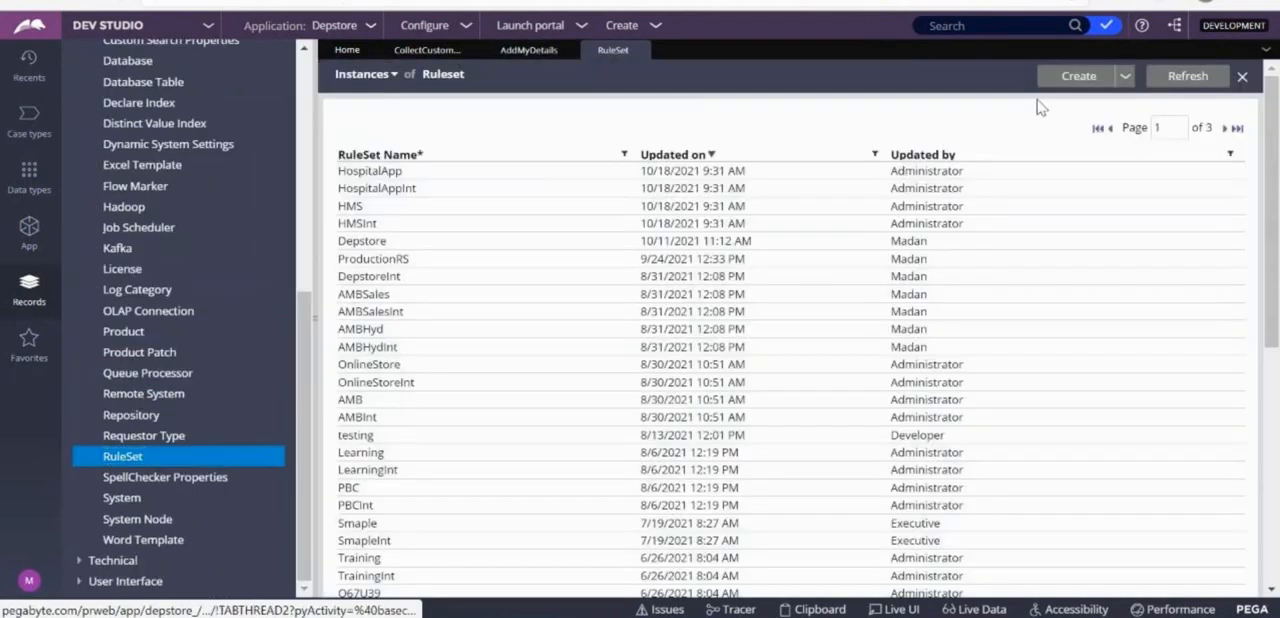
Start a new ruleset version named TestingDep with version 01-01-01 and description TestingDep:01-01-01.
left_click(1055, 86)
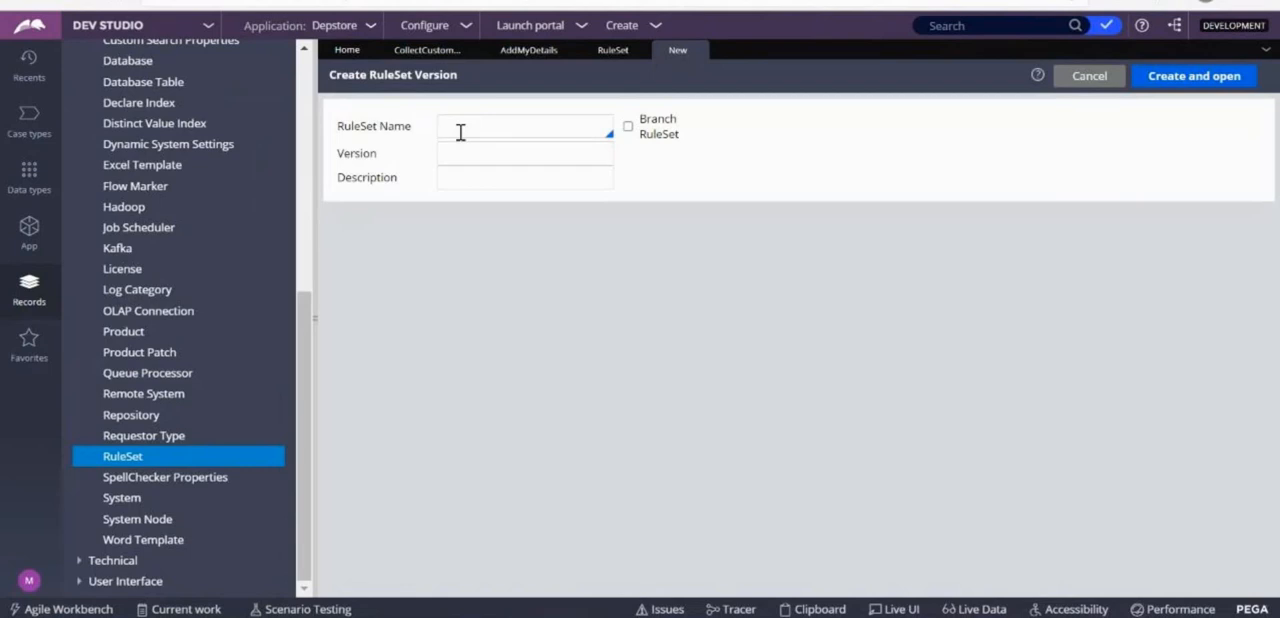
left_click(604, 58)
left_click(678, 55)
type("Testing")
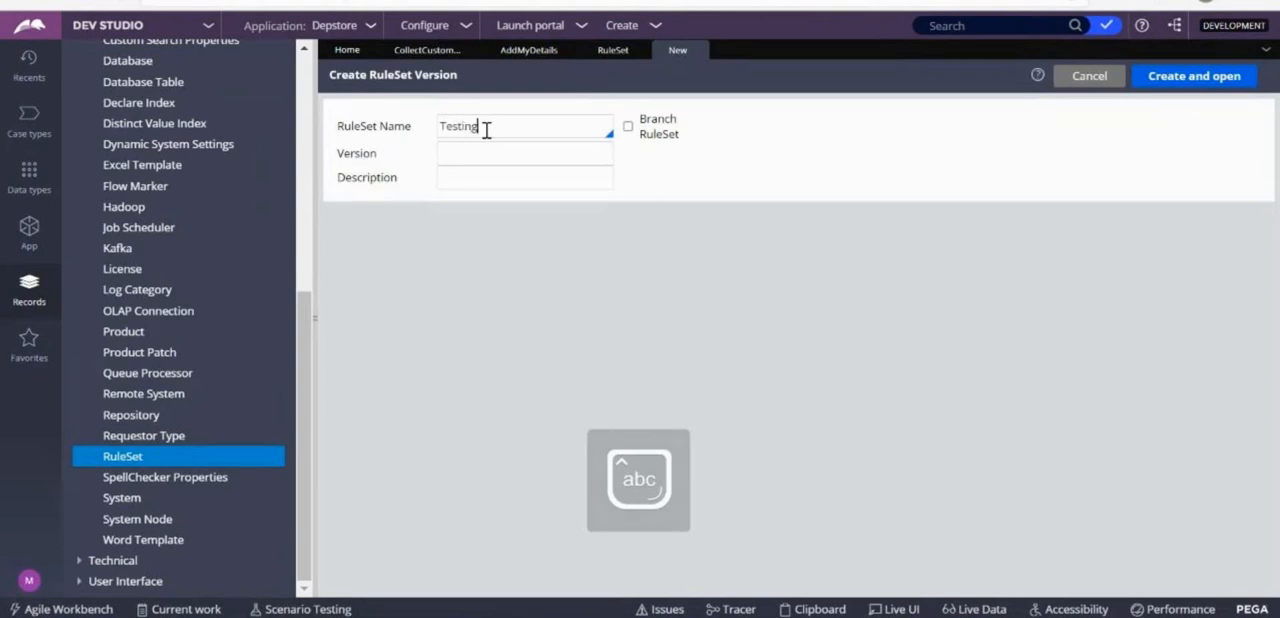
type("Dep")
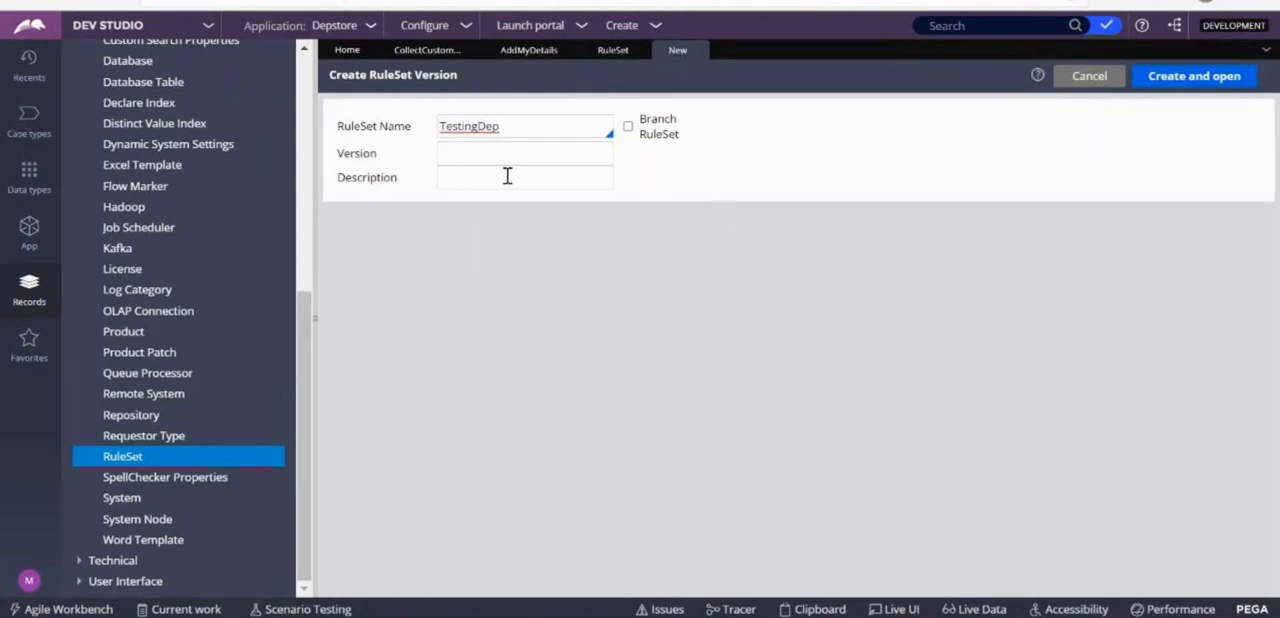
left_click(502, 149)
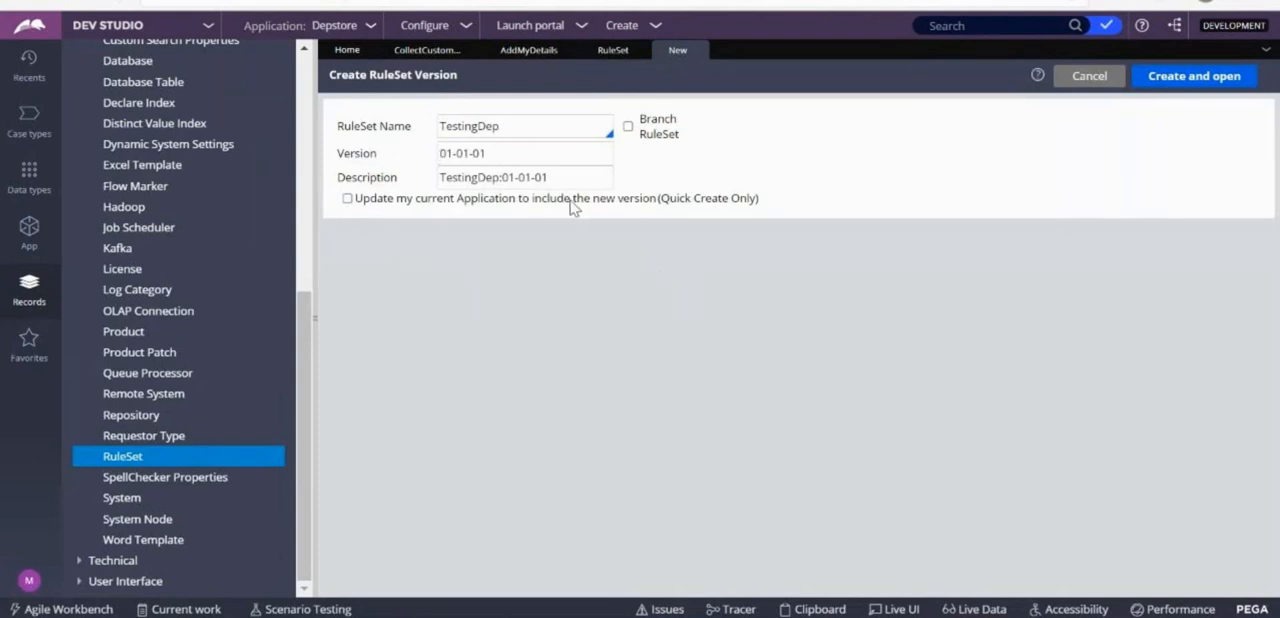
Open the Depstore application definition to check its application rulesets, and return to the new ruleset form.
left_click(370, 33)
left_click(376, 60)
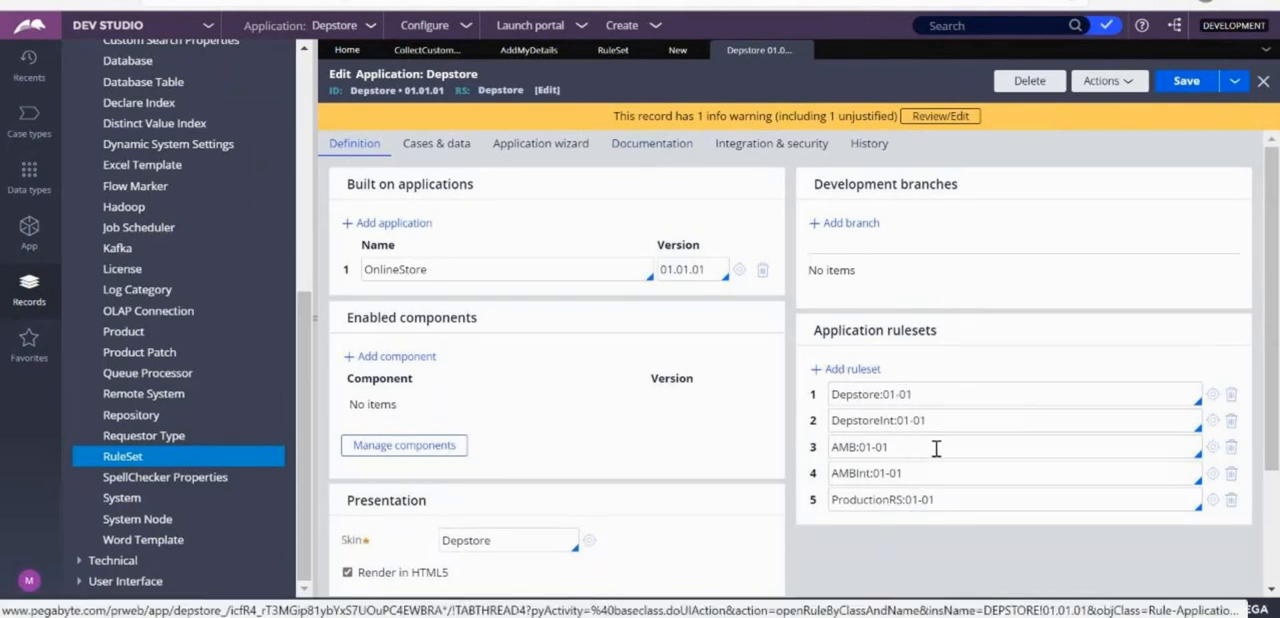
left_click(677, 55)
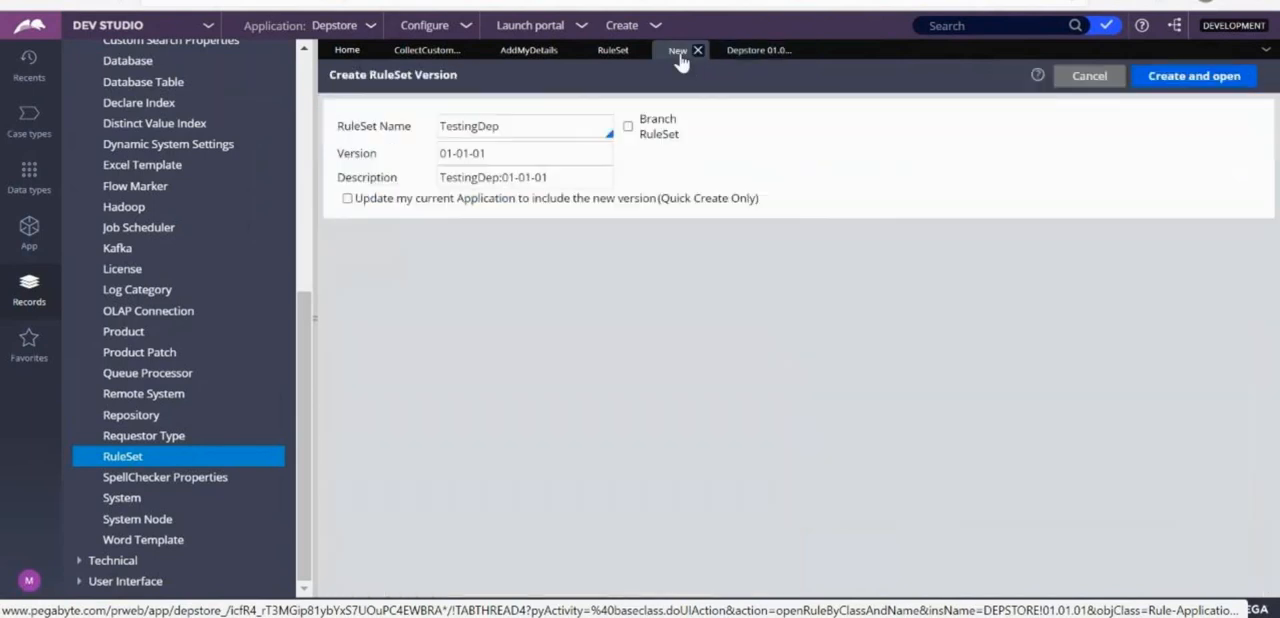
Include the new version in the current application and create the TestingDep ruleset, agreeing to add it as a new ruleset.
left_click(347, 198)
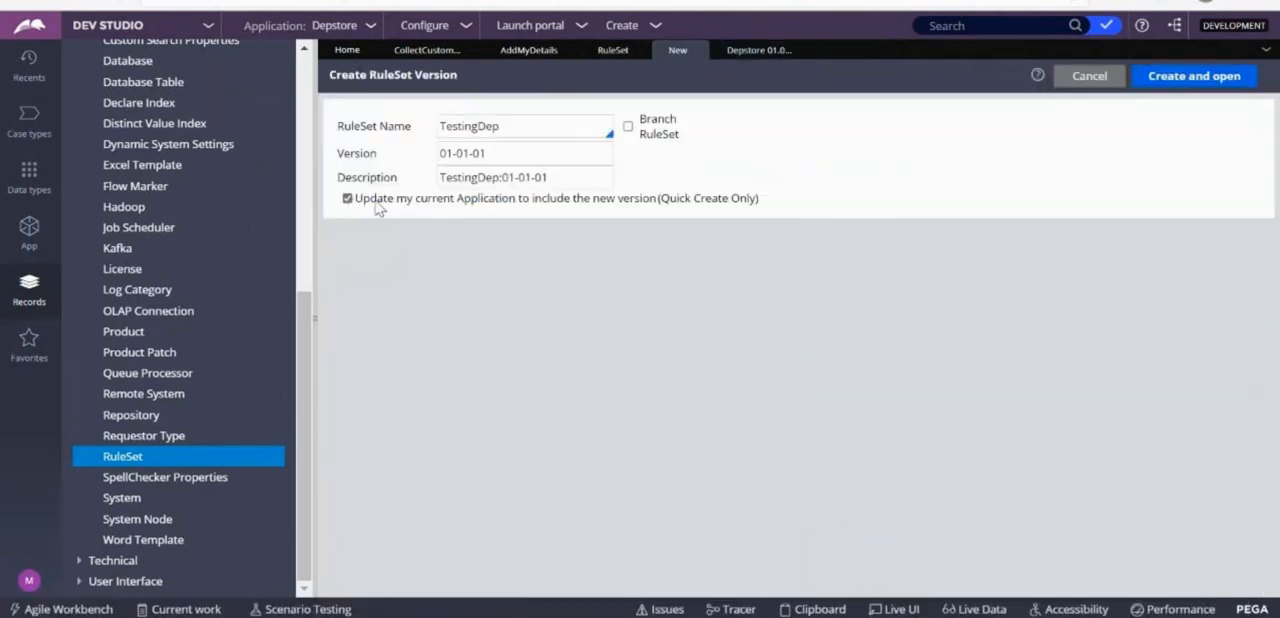
left_click(740, 55)
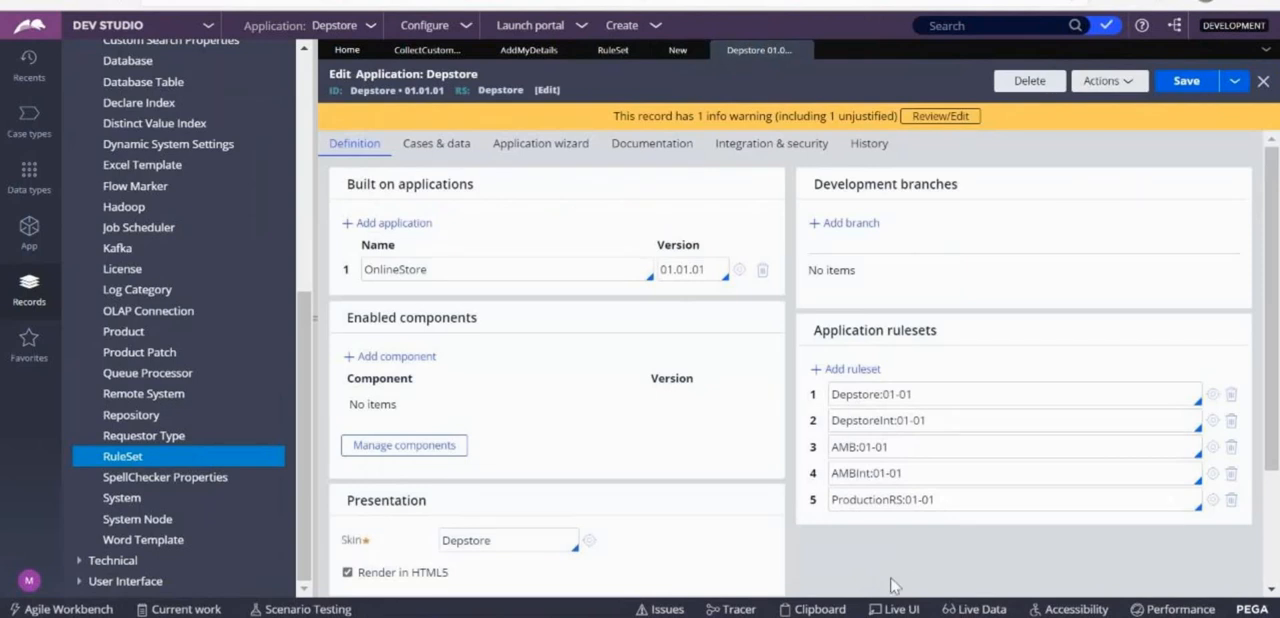
left_click(677, 52)
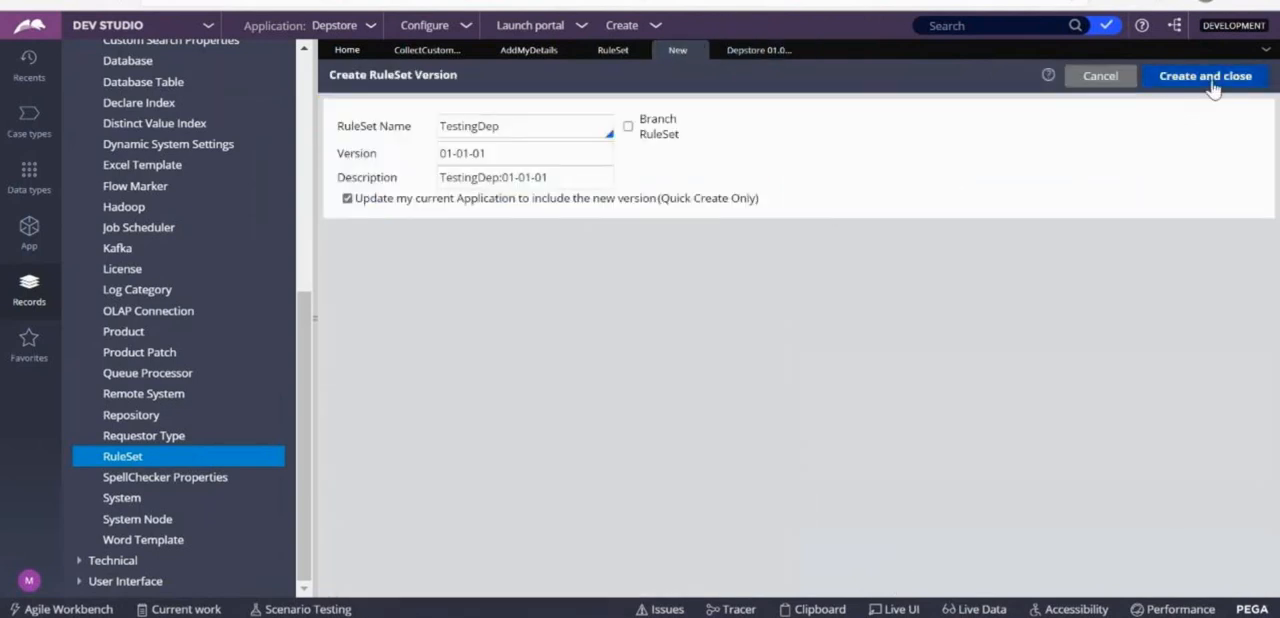
left_click(1210, 78)
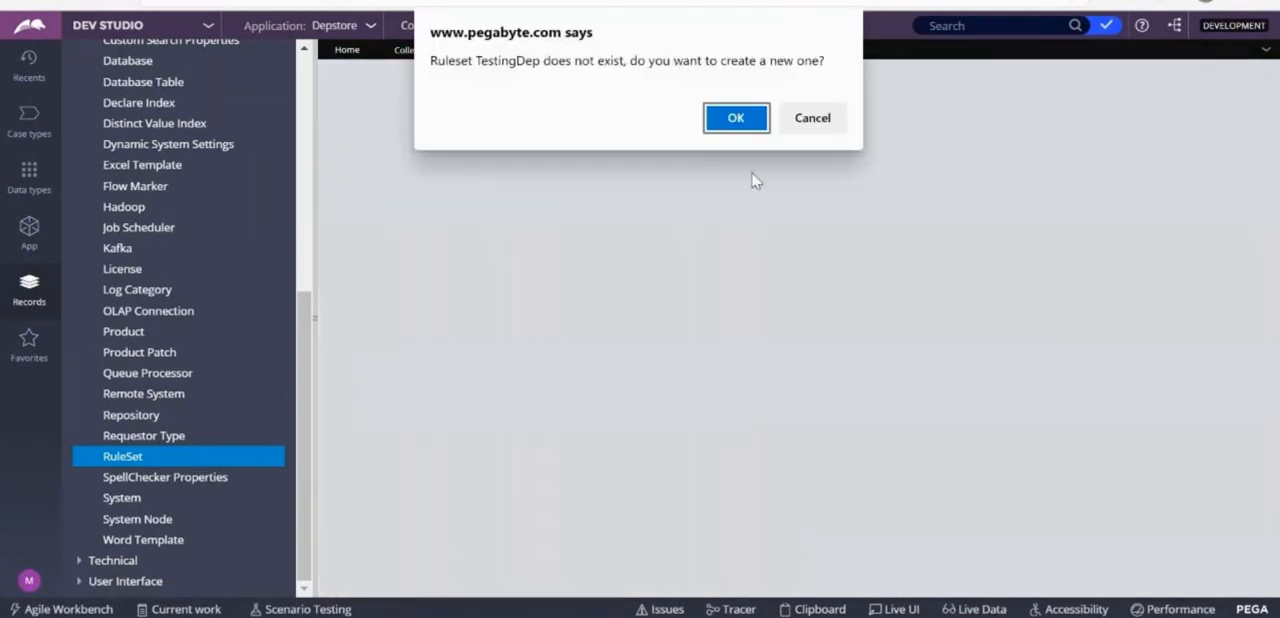
left_click(743, 117)
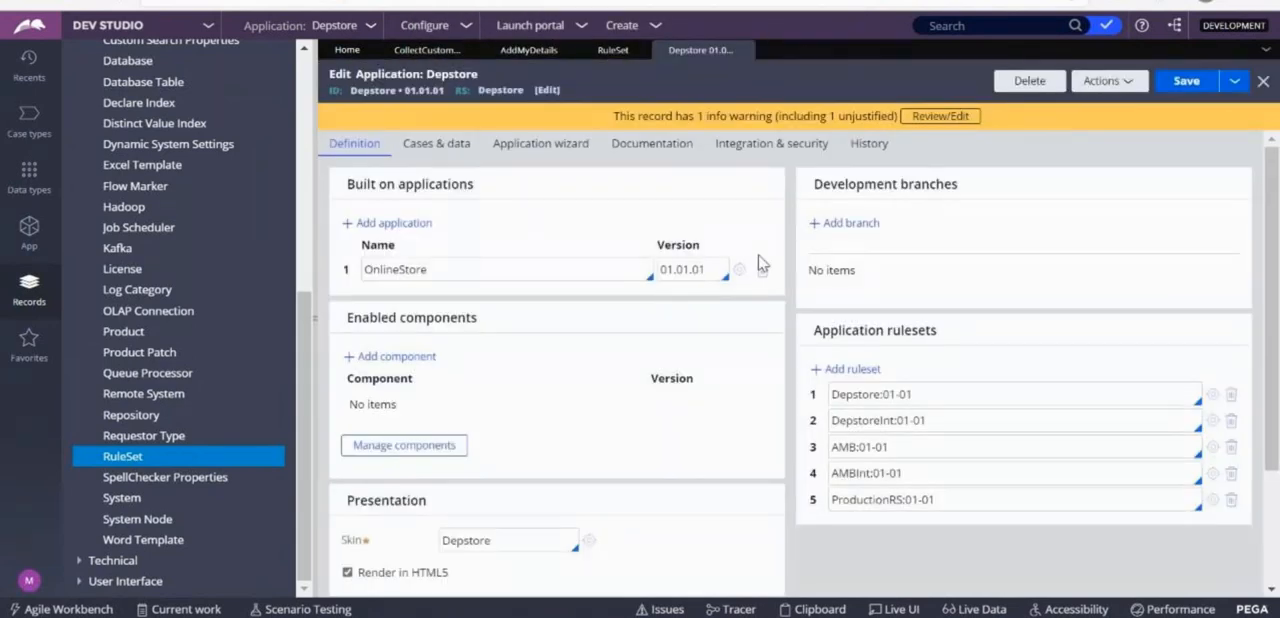
Refresh the Depstore application definition and check the TestingDep entry in its application rulesets.
left_click(1118, 83)
left_click(1058, 106)
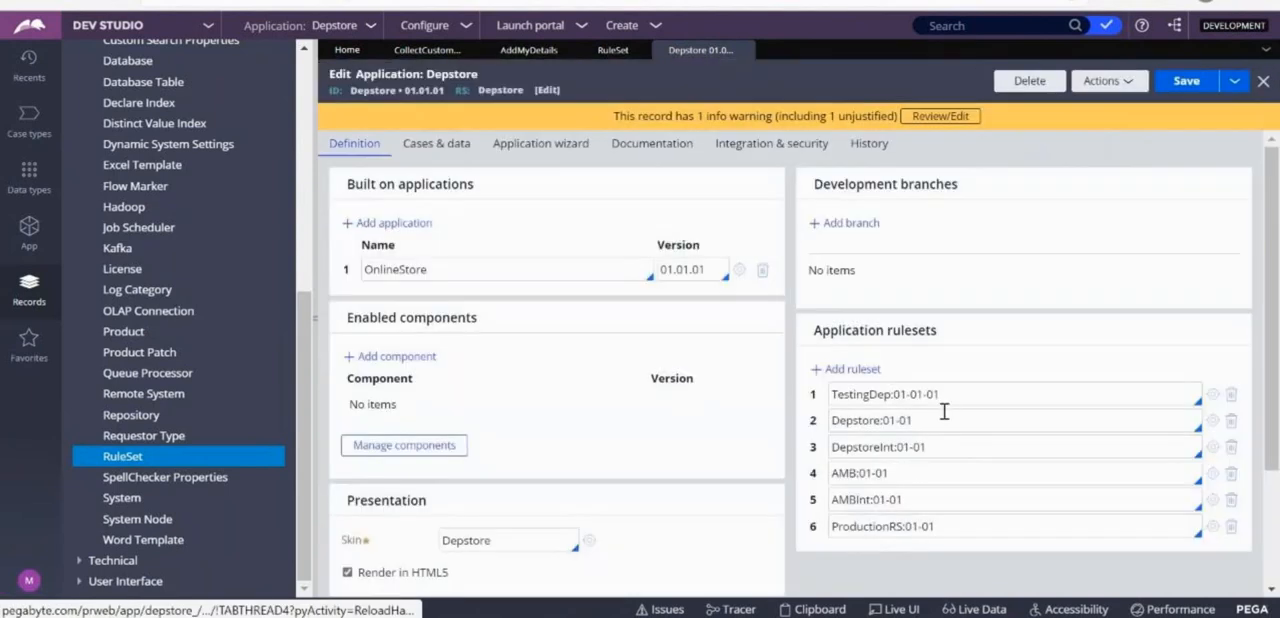
left_click_drag(940, 394, 826, 395)
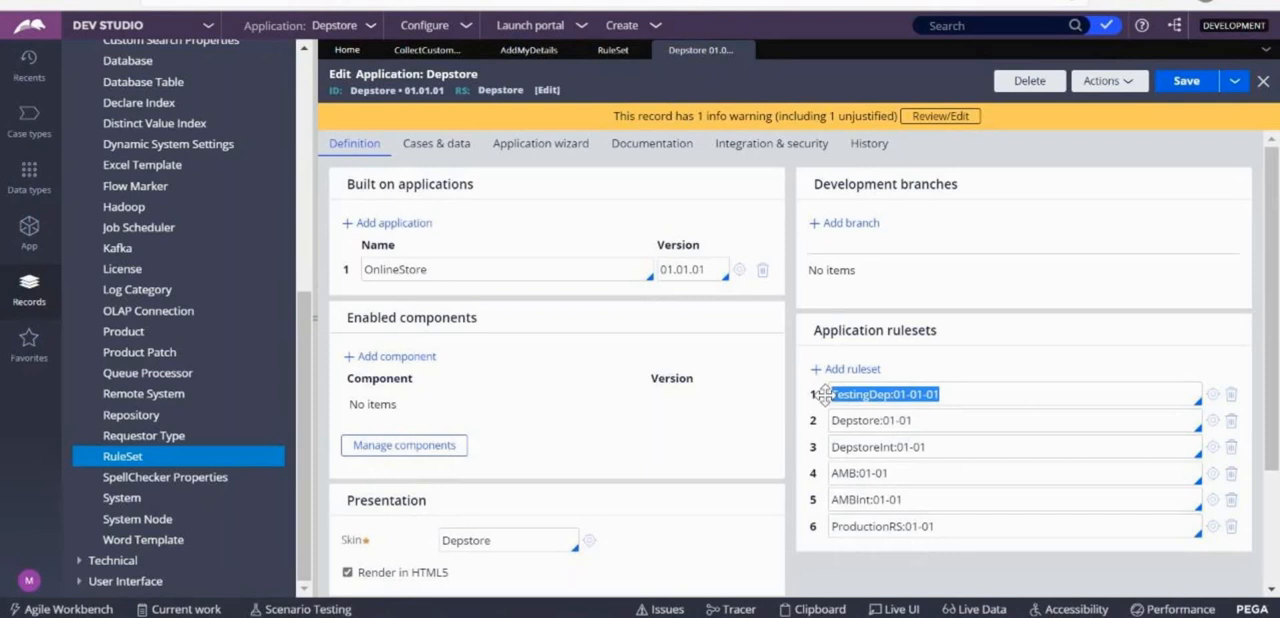
left_click(1066, 395)
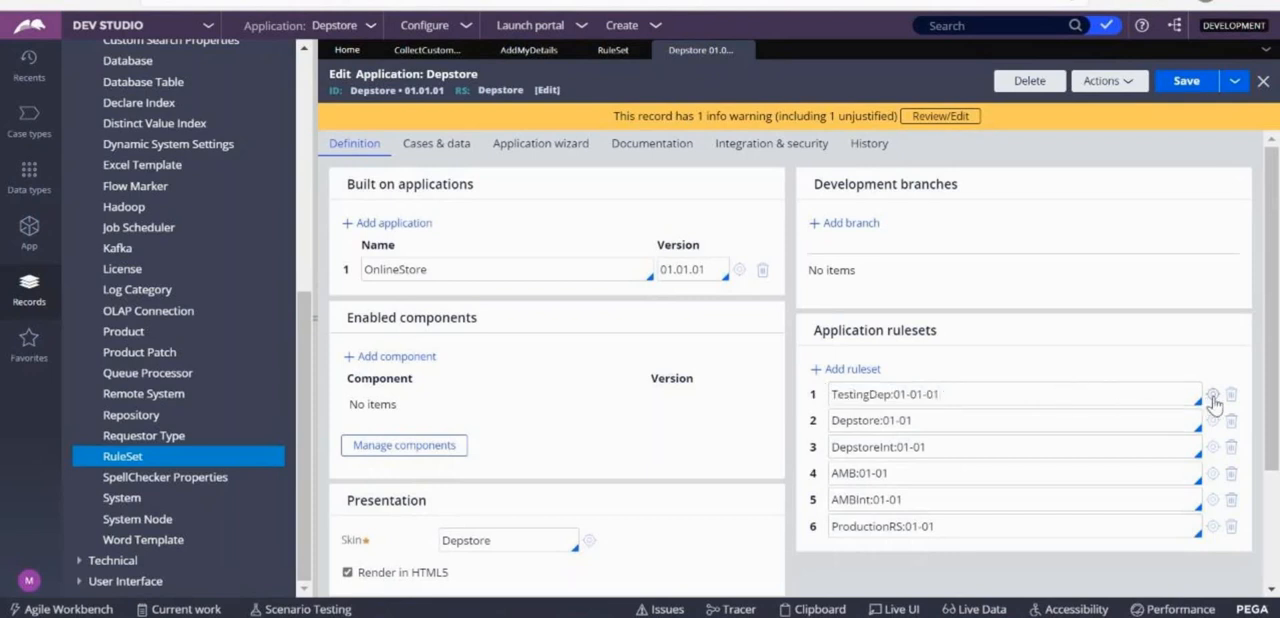
Open the TestingDep ruleset from the application rulesets, enable its use for storing test cases in its category settings, and save it.
left_click(1212, 395)
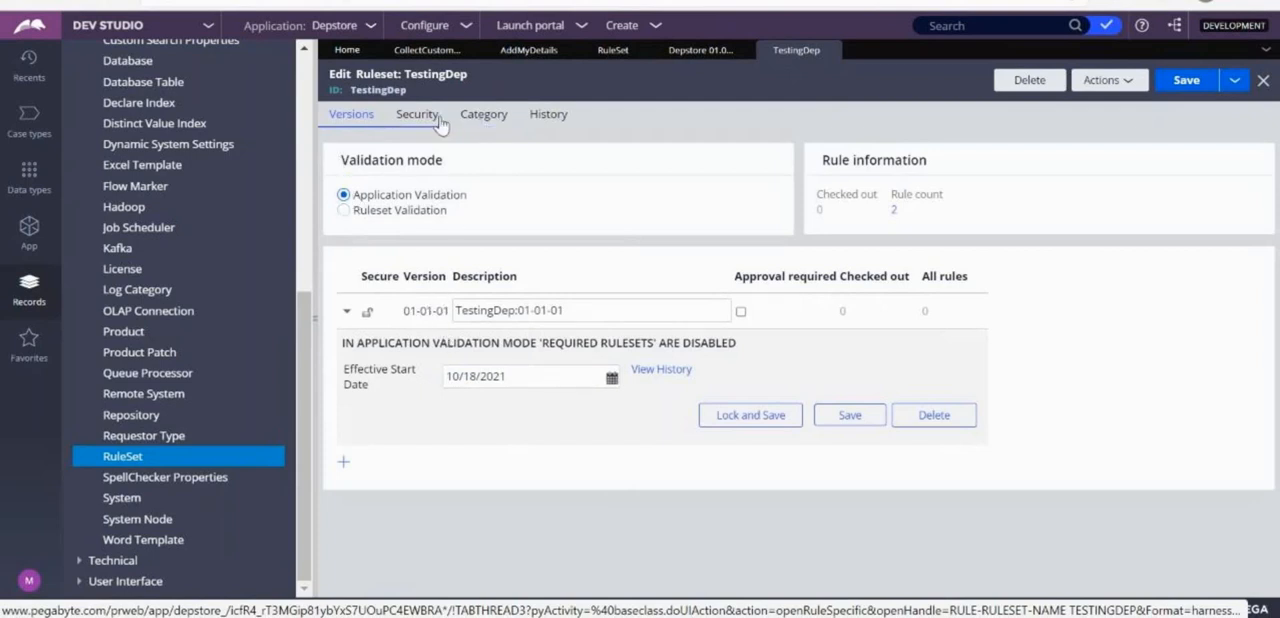
left_click(478, 117)
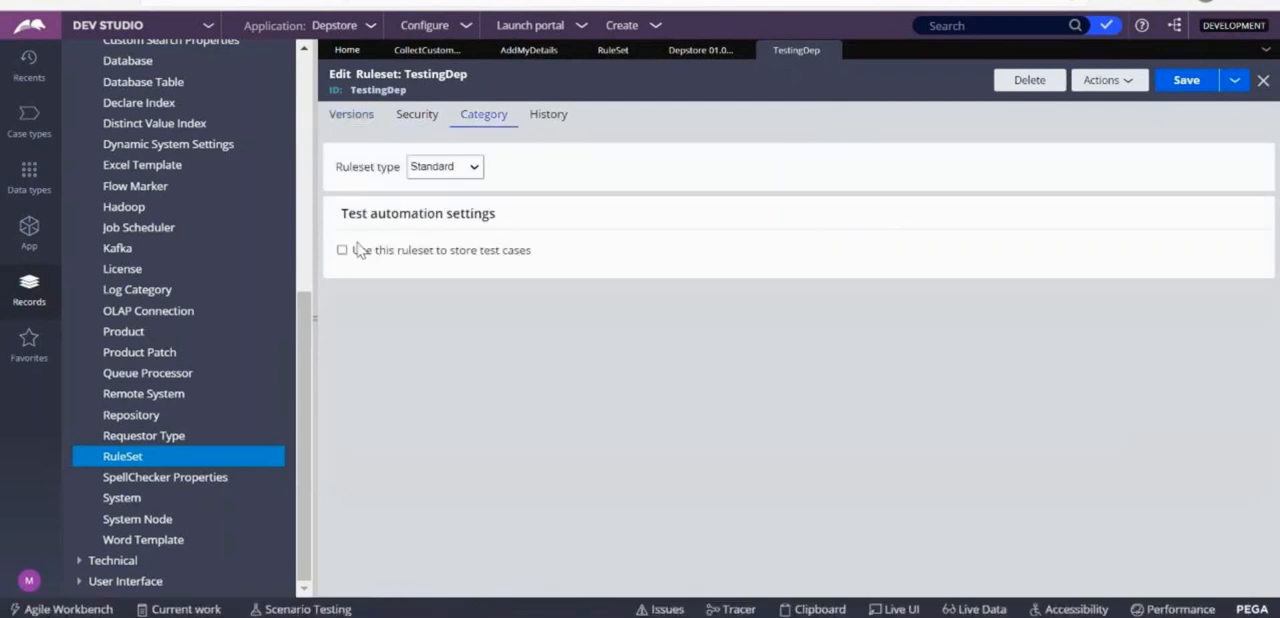
left_click_drag(342, 213, 496, 214)
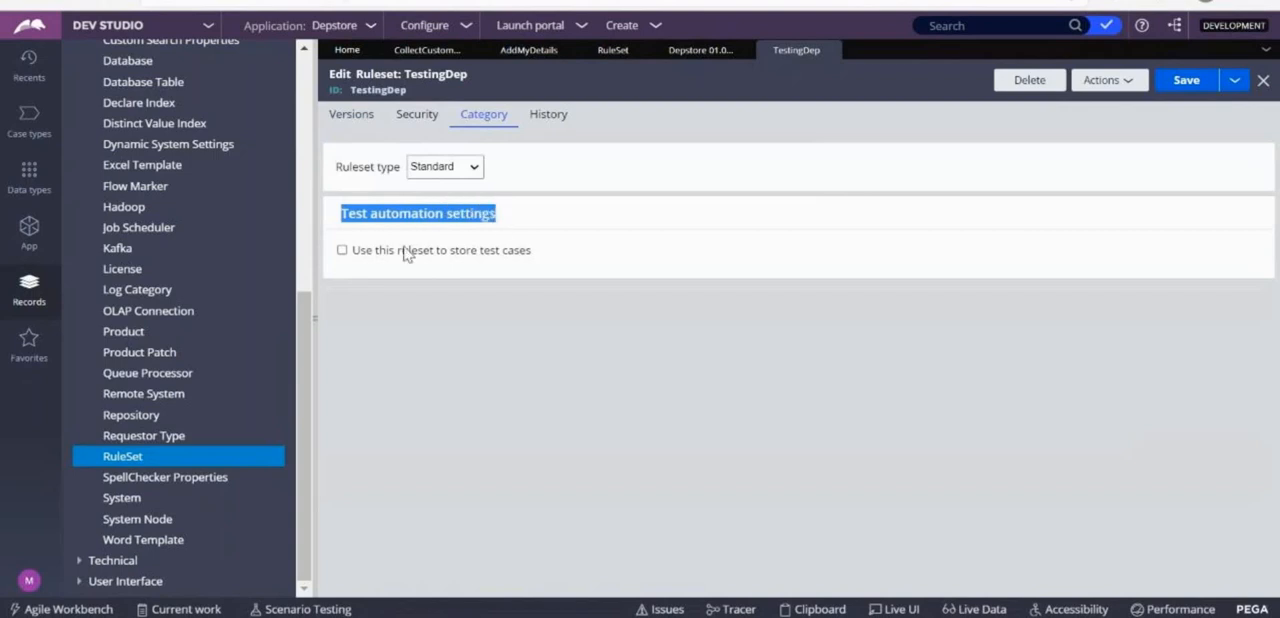
left_click(343, 251)
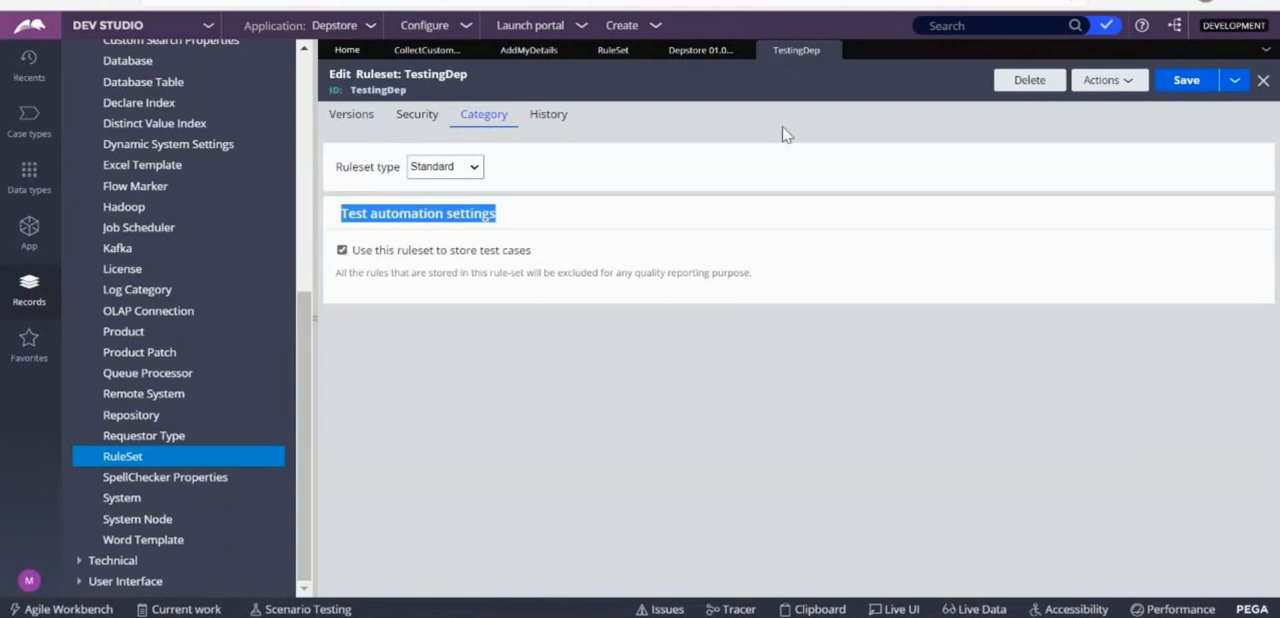
left_click(1182, 82)
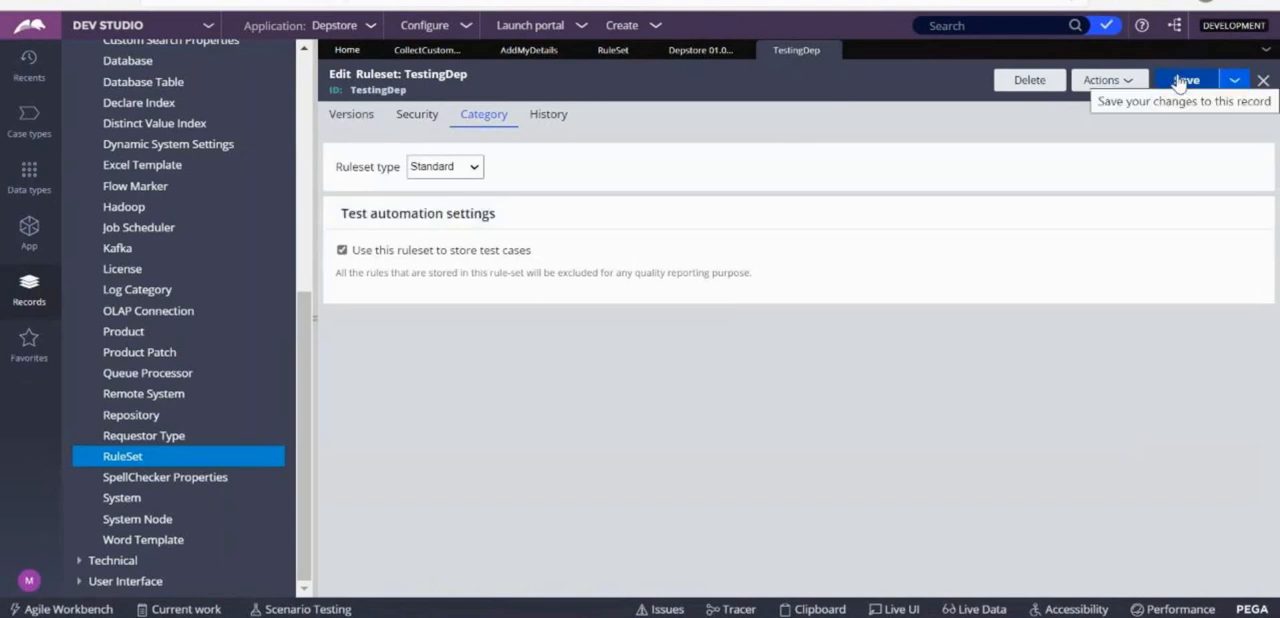
Move TestingDep:01-01-01 between AMBInt and ProductionRS in the Depstore application rulesets, and save both the application and the TestingDep ruleset.
left_click(698, 56)
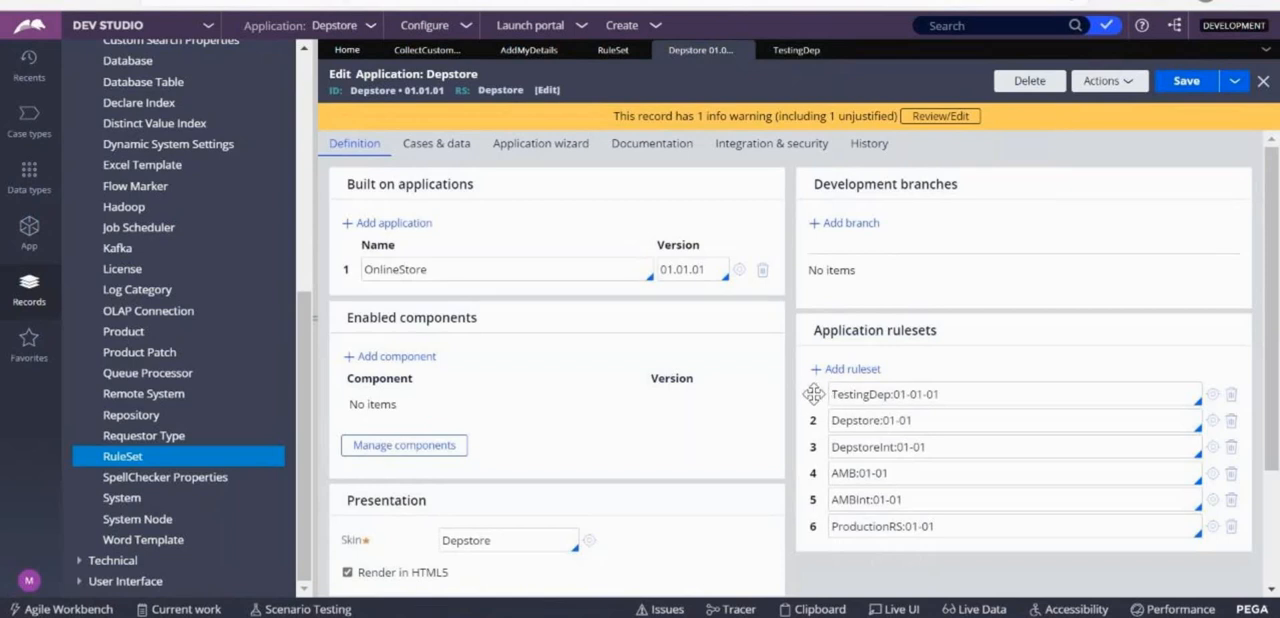
left_click_drag(813, 390, 819, 498)
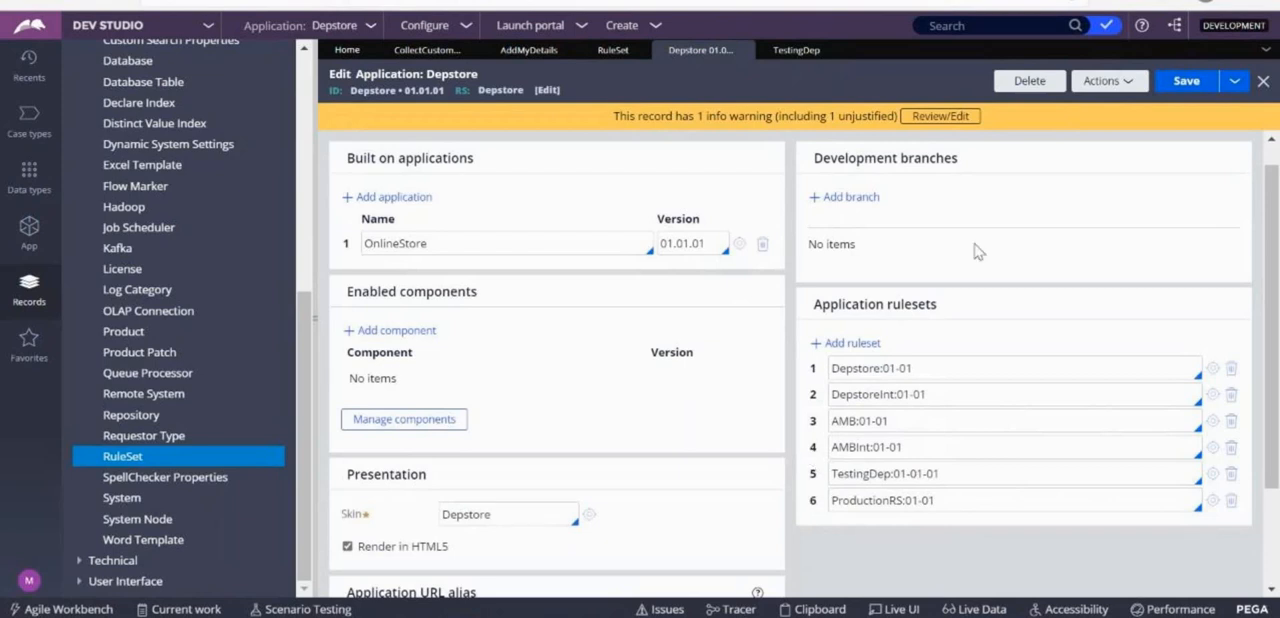
left_click(1182, 82)
left_click(790, 52)
left_click(1186, 82)
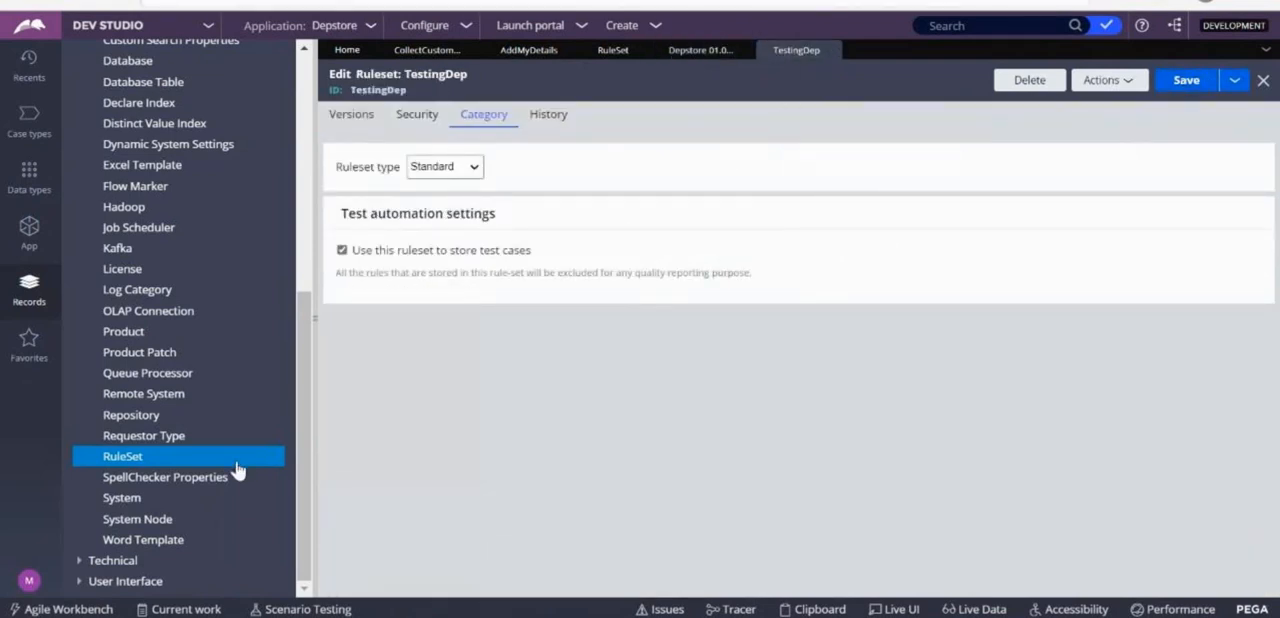
Add a new test case for the AddMyDetails data transform by converting its run on an empty test page to a test.
left_click(526, 52)
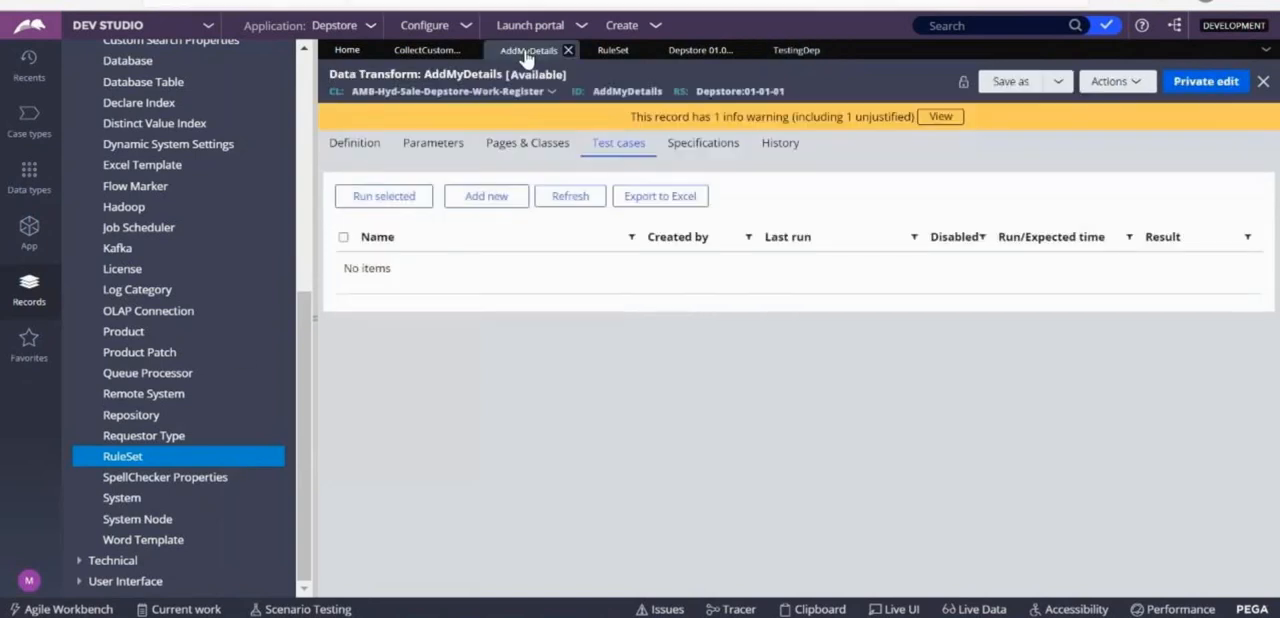
left_click(486, 196)
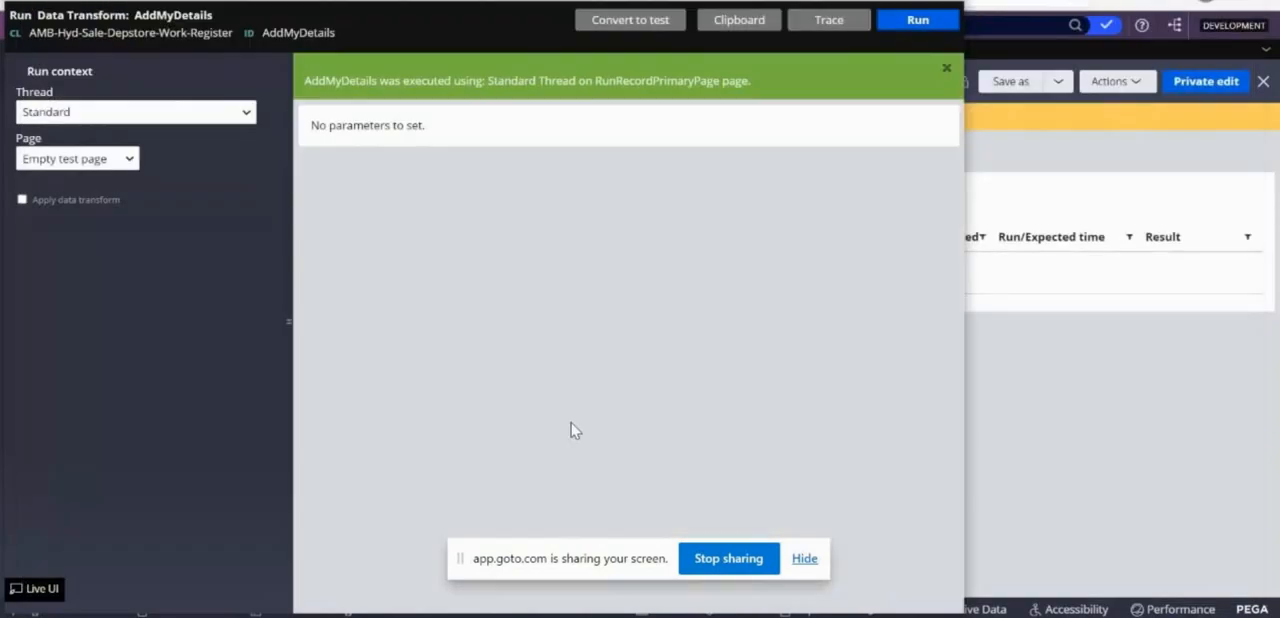
left_click(627, 20)
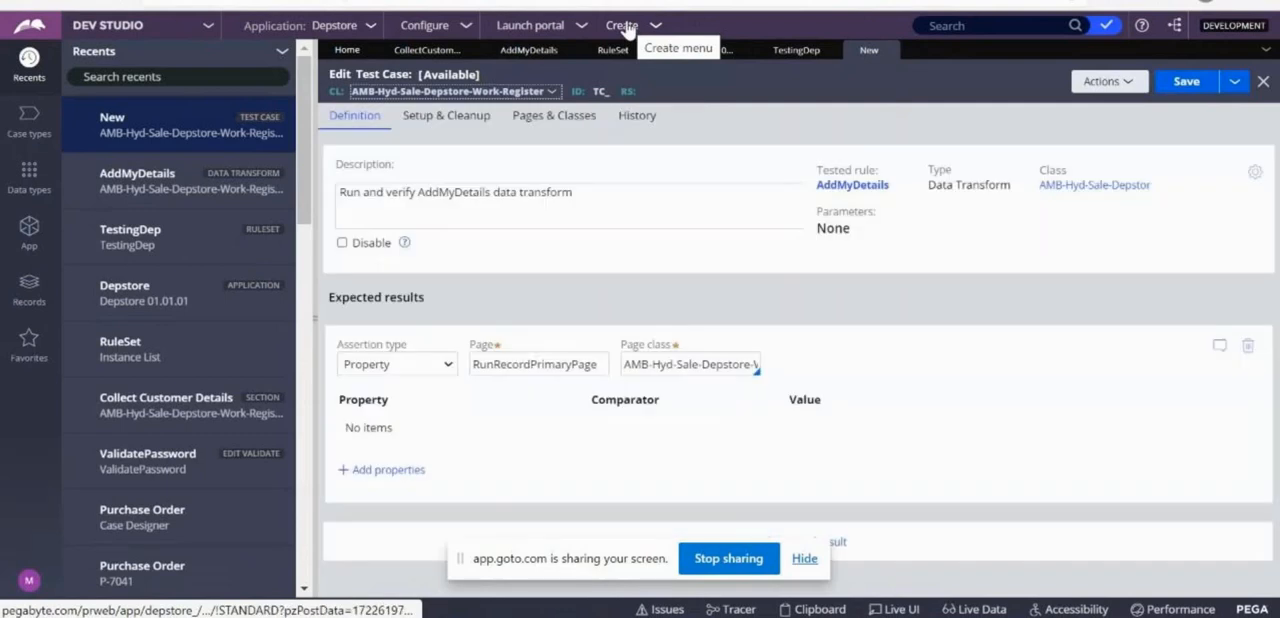
Save the new test case with the label AddDetails in ruleset TestingDep, version 01-01-01, and submit its record configuration.
left_click(1190, 82)
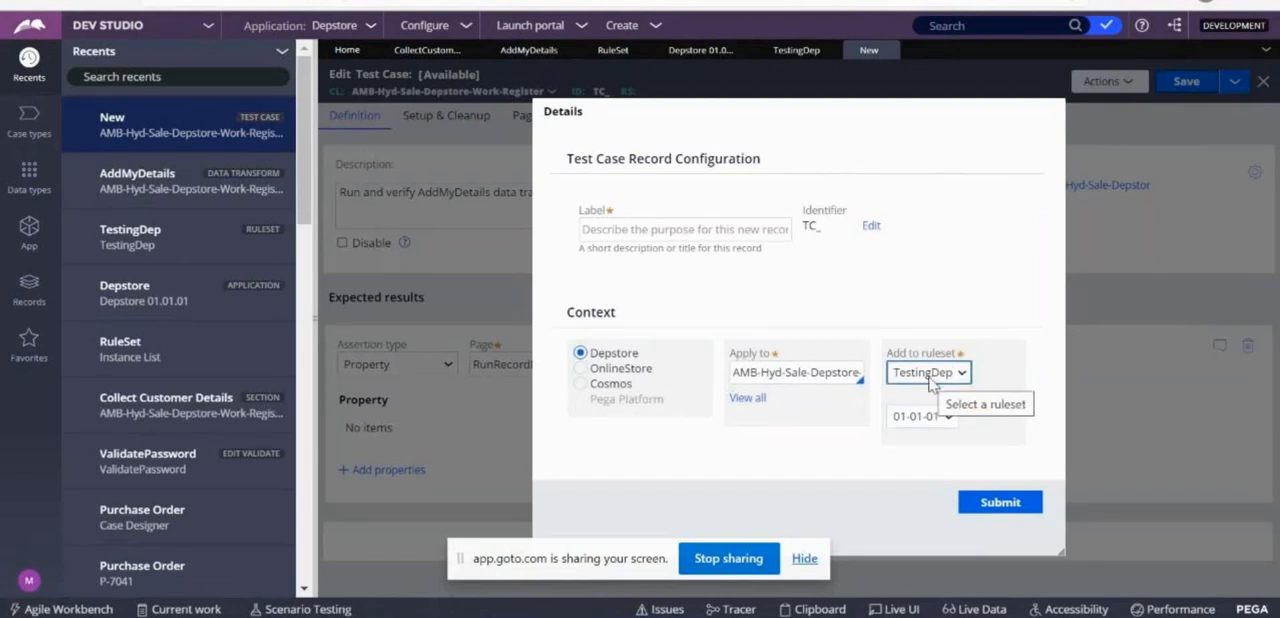
left_click(616, 232)
type("AddDetails")
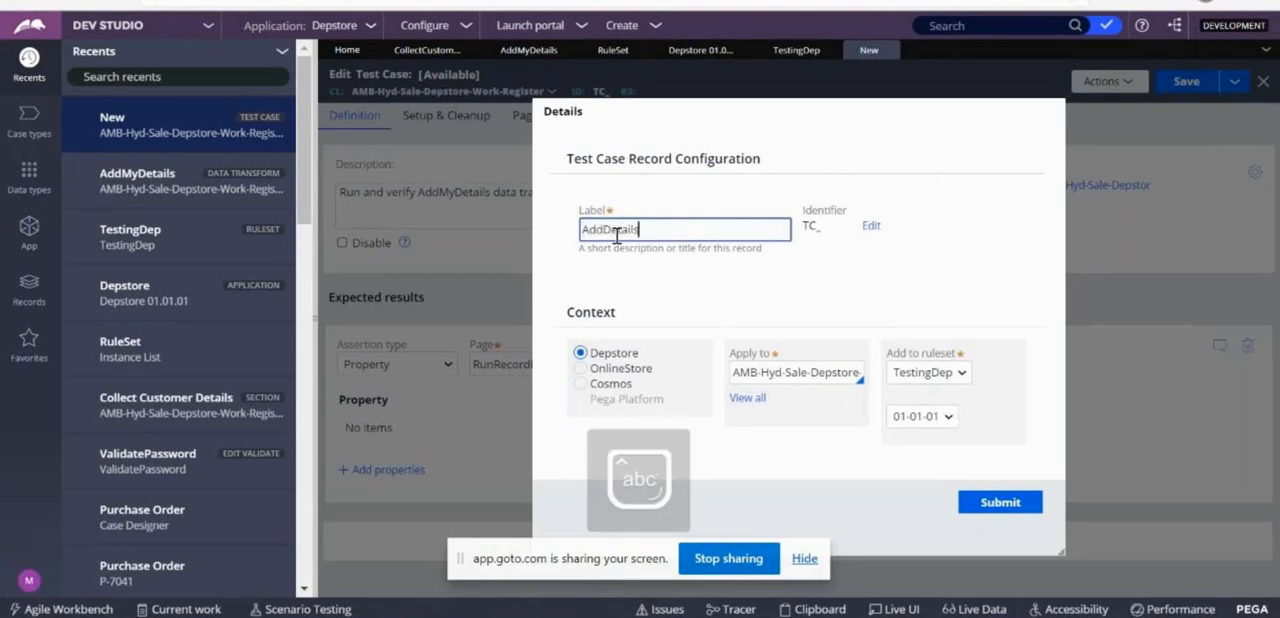
key("Tab")
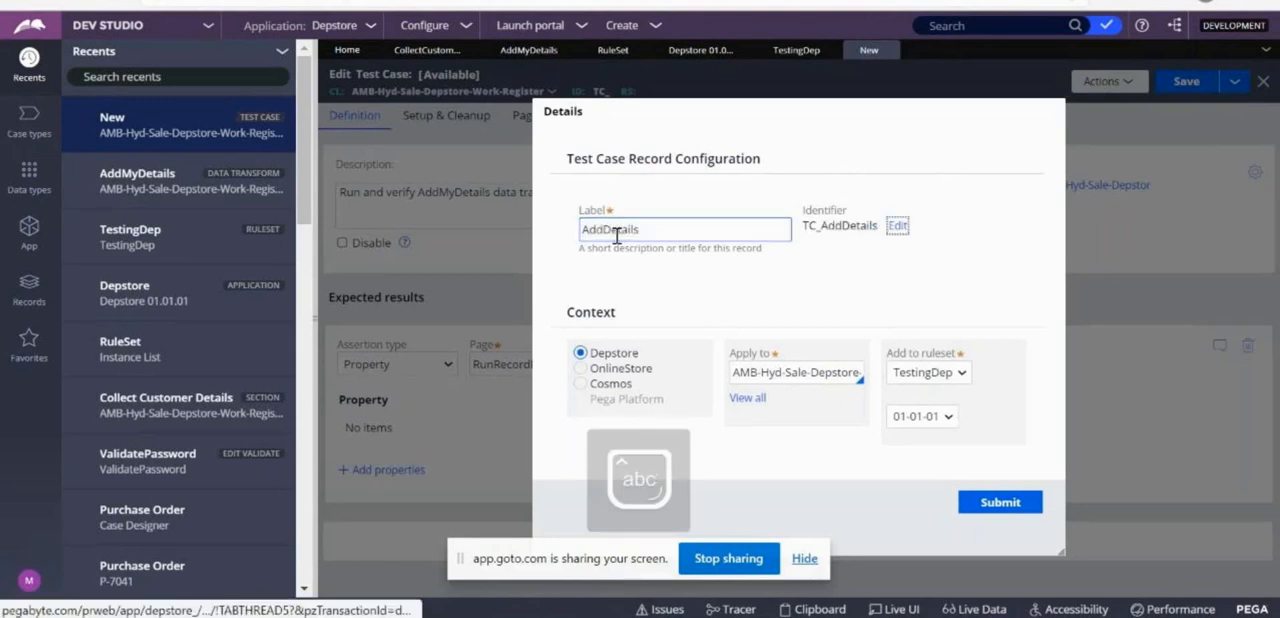
left_click(1012, 504)
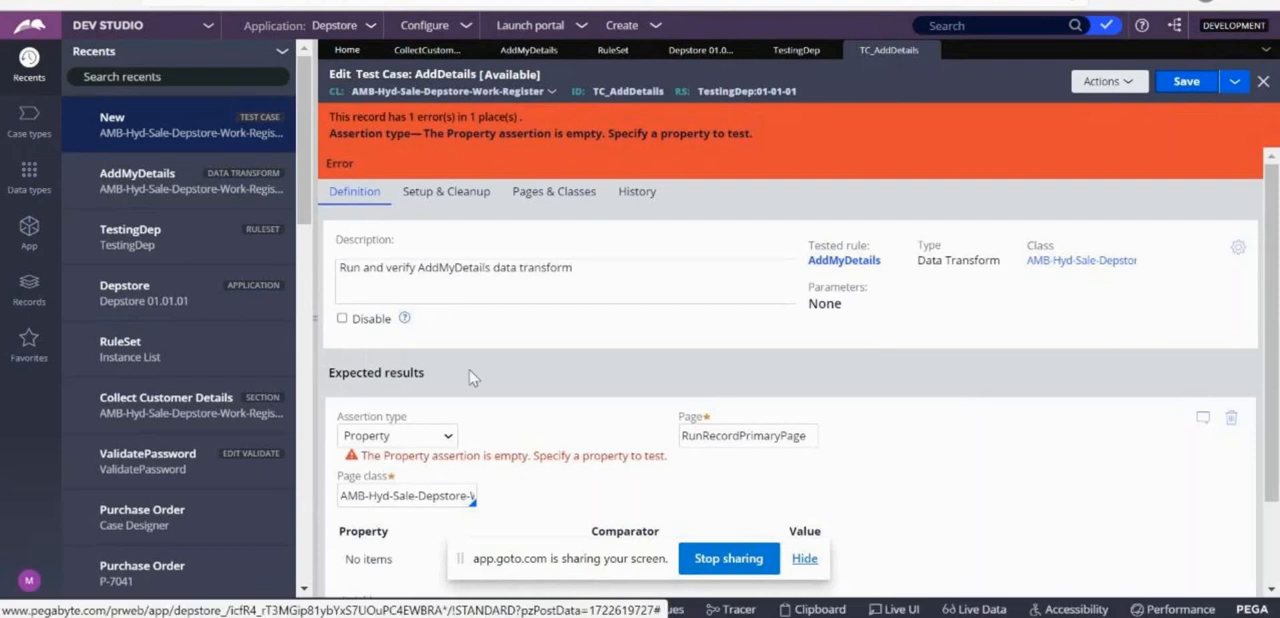
Check the test case's ruleset and the test case storage setting in the TestingDep ruleset, and return to the AddDetails test case.
left_click_drag(811, 93, 700, 97)
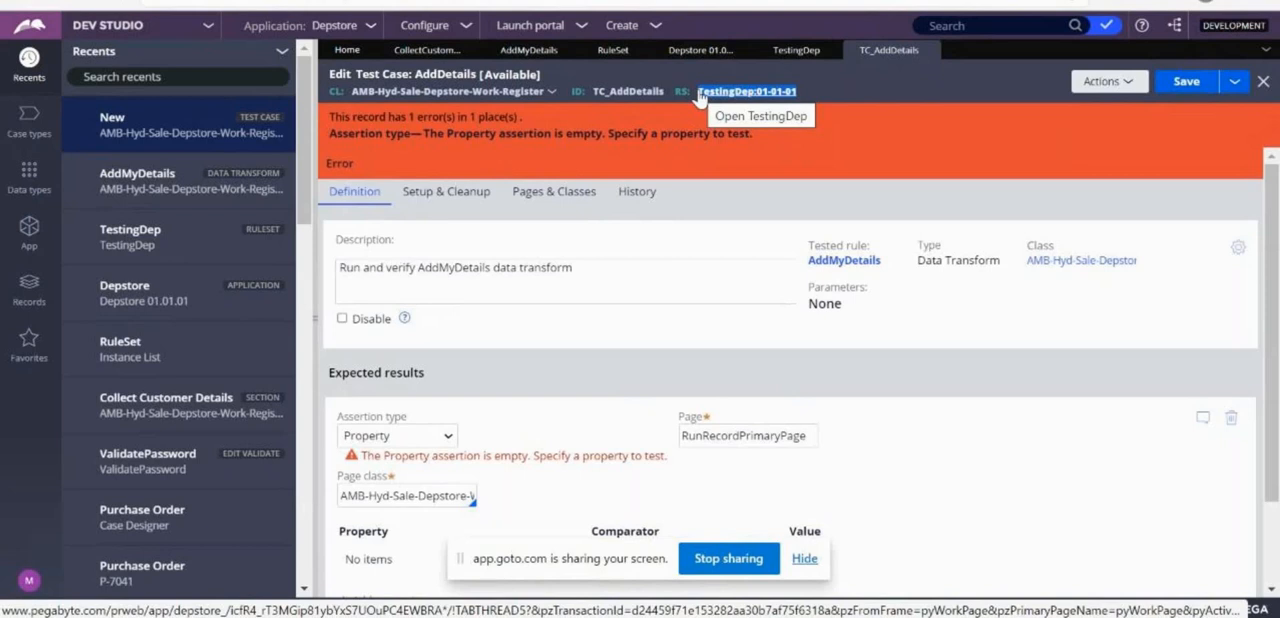
left_click(615, 52)
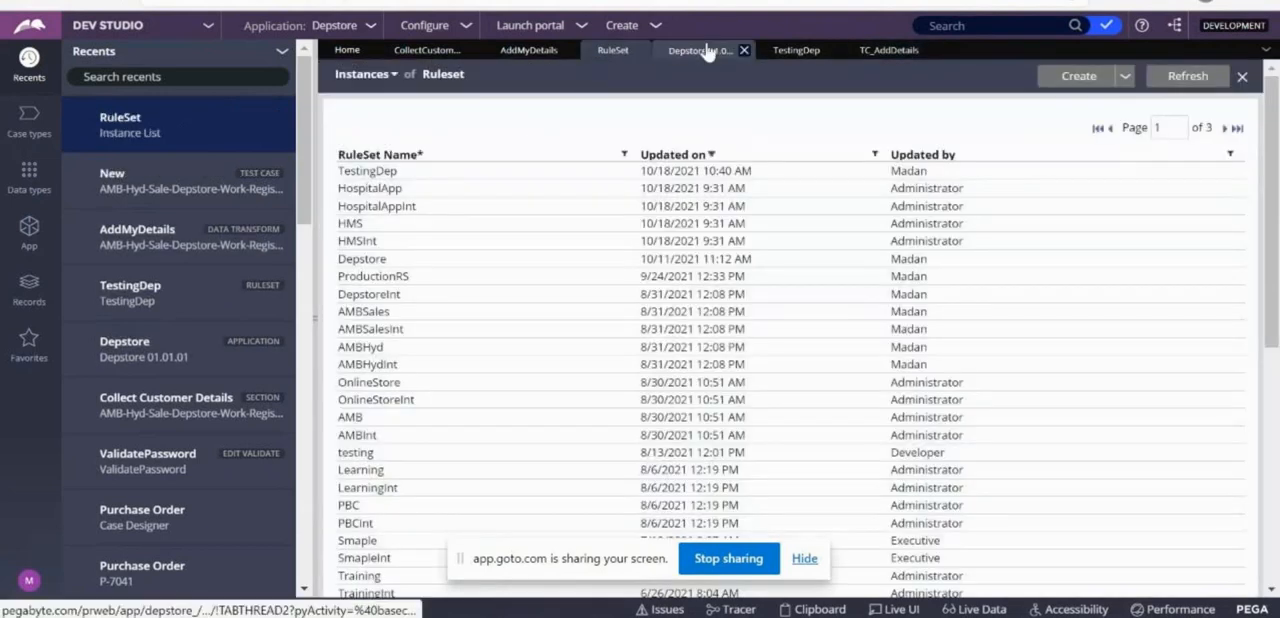
left_click(796, 50)
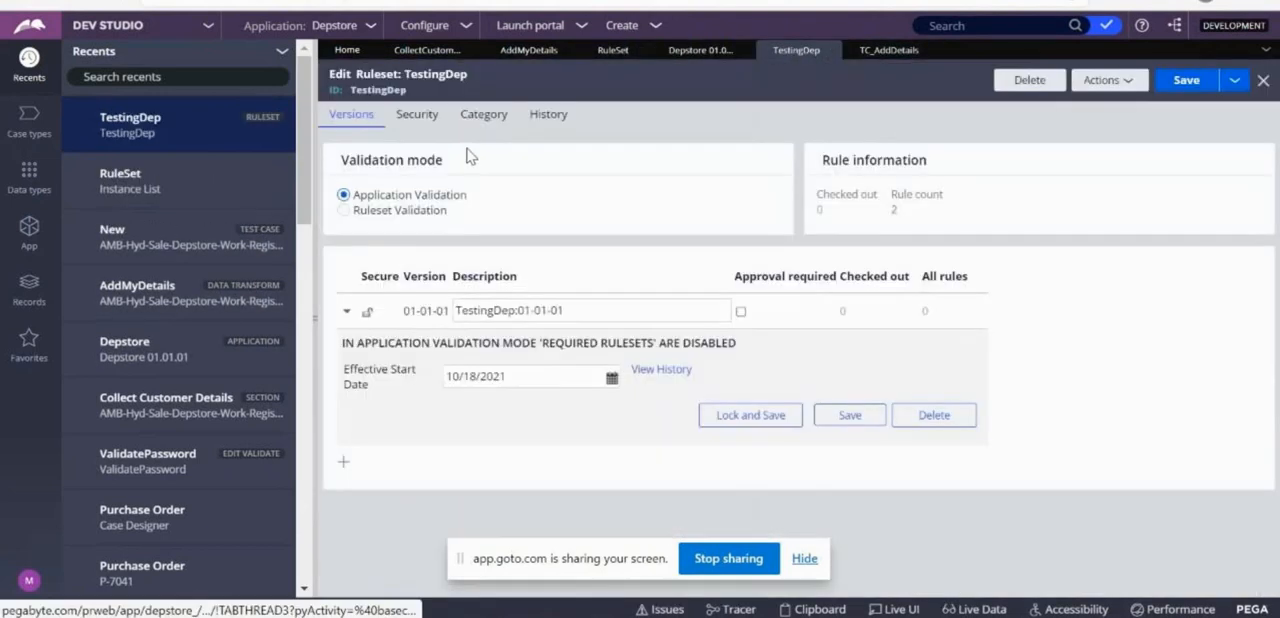
left_click(484, 114)
left_click_drag(361, 250, 551, 257)
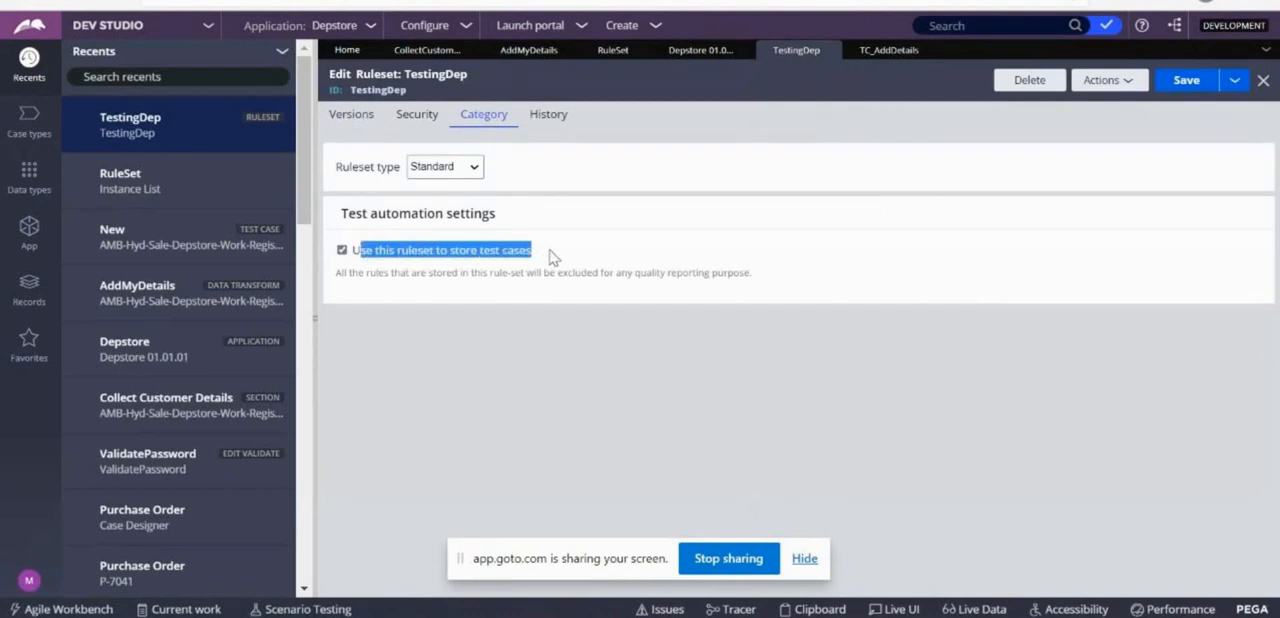
left_click(882, 52)
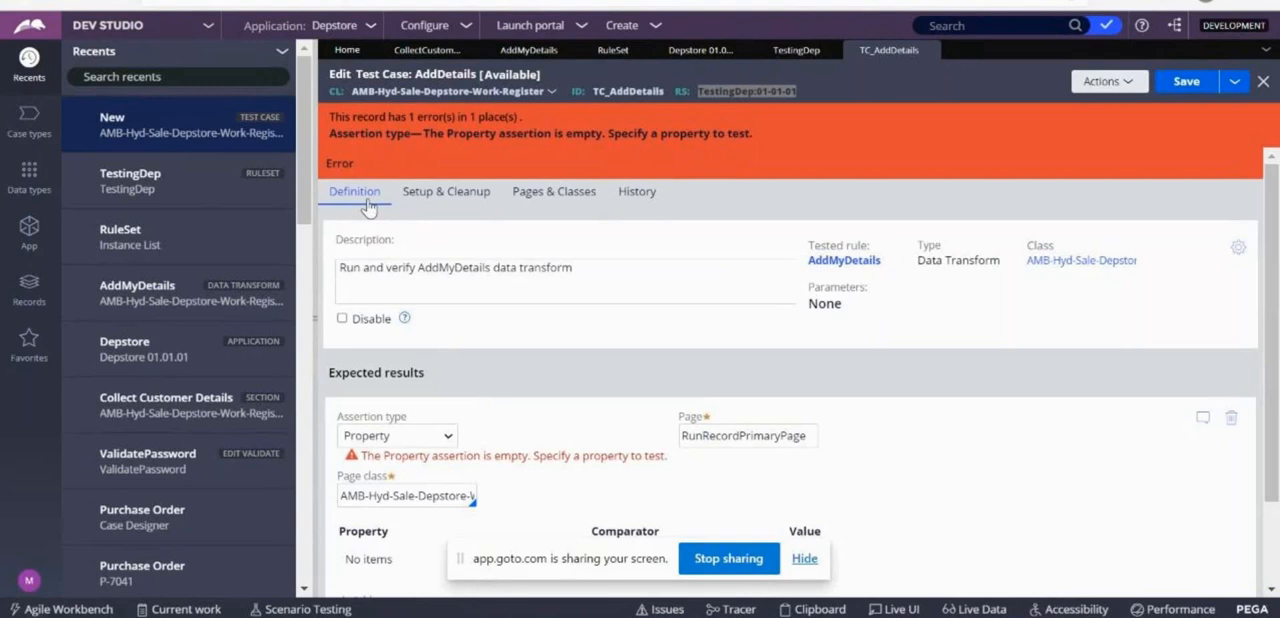
Try the Expected run time and Result count assertion types in the expected results of the AddDetails test case.
scroll(790, 375, "down", 1)
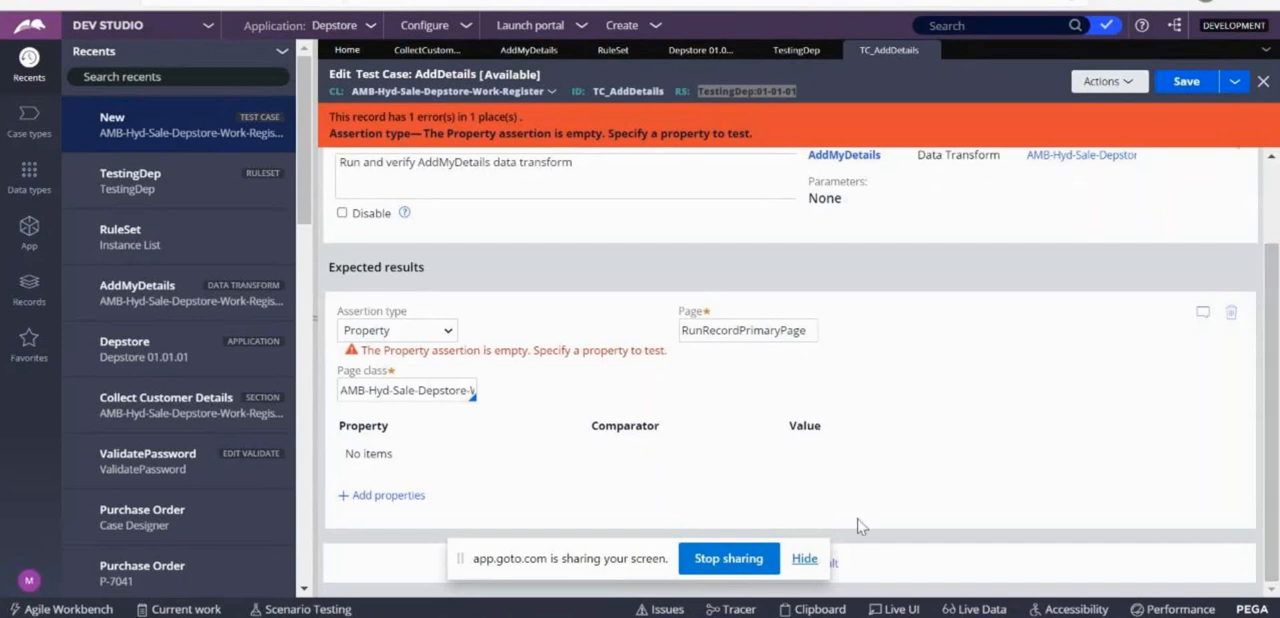
left_click(449, 338)
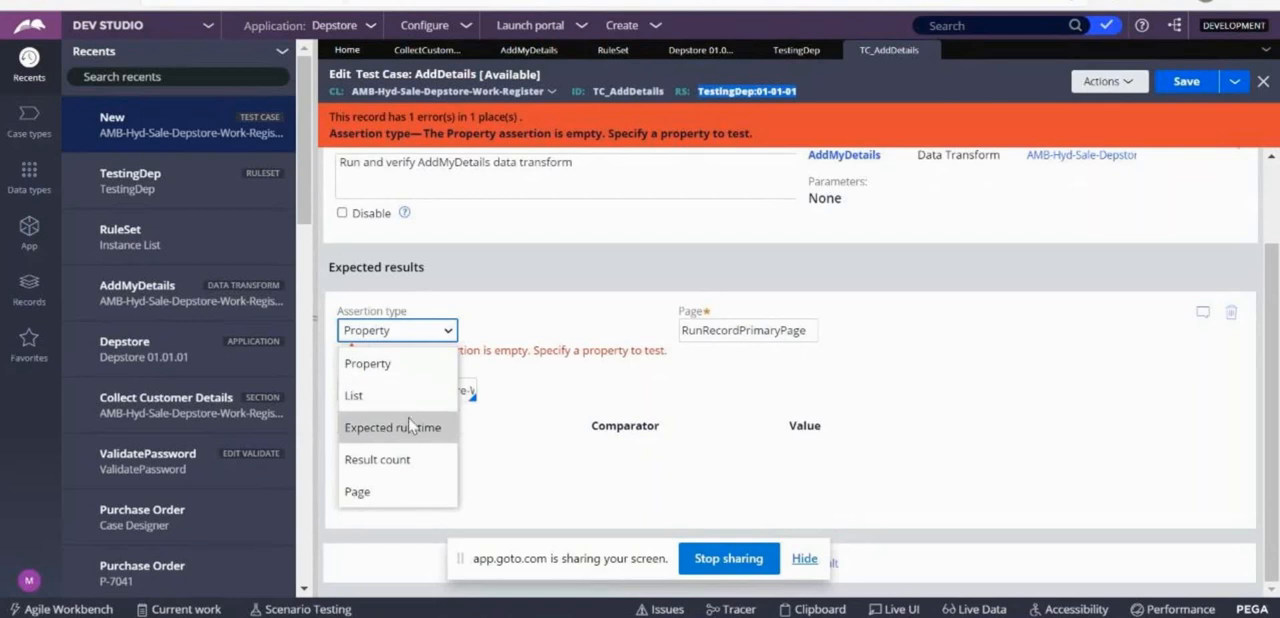
left_click(410, 427)
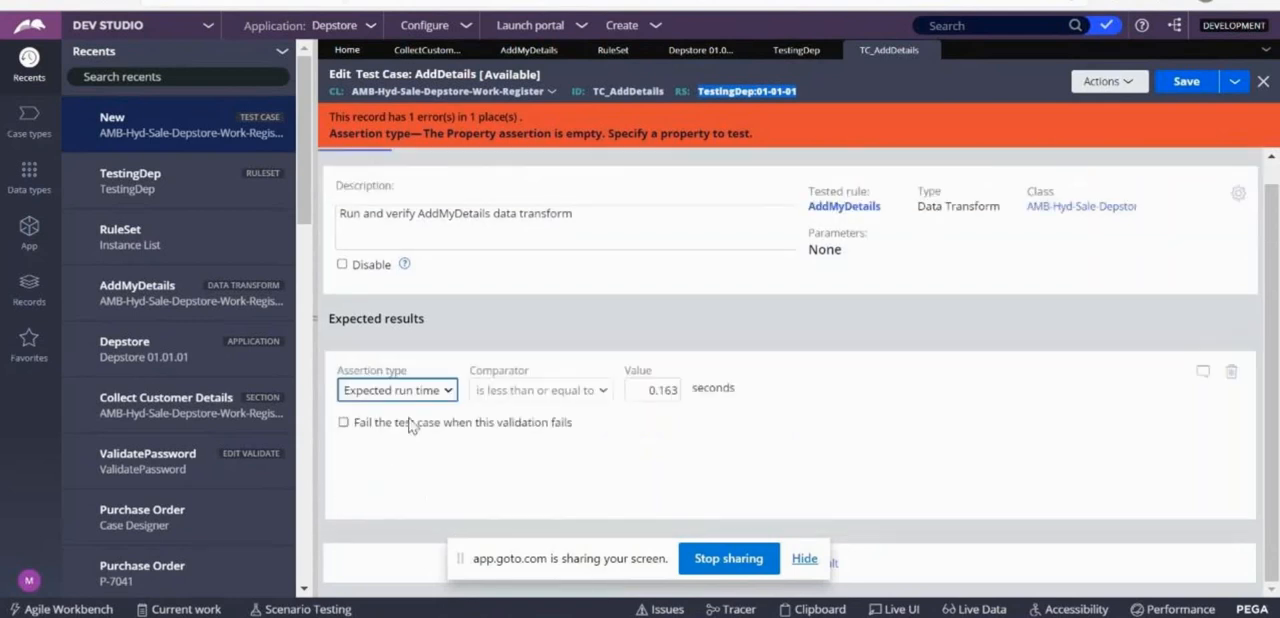
left_click(649, 390)
double_click(650, 390)
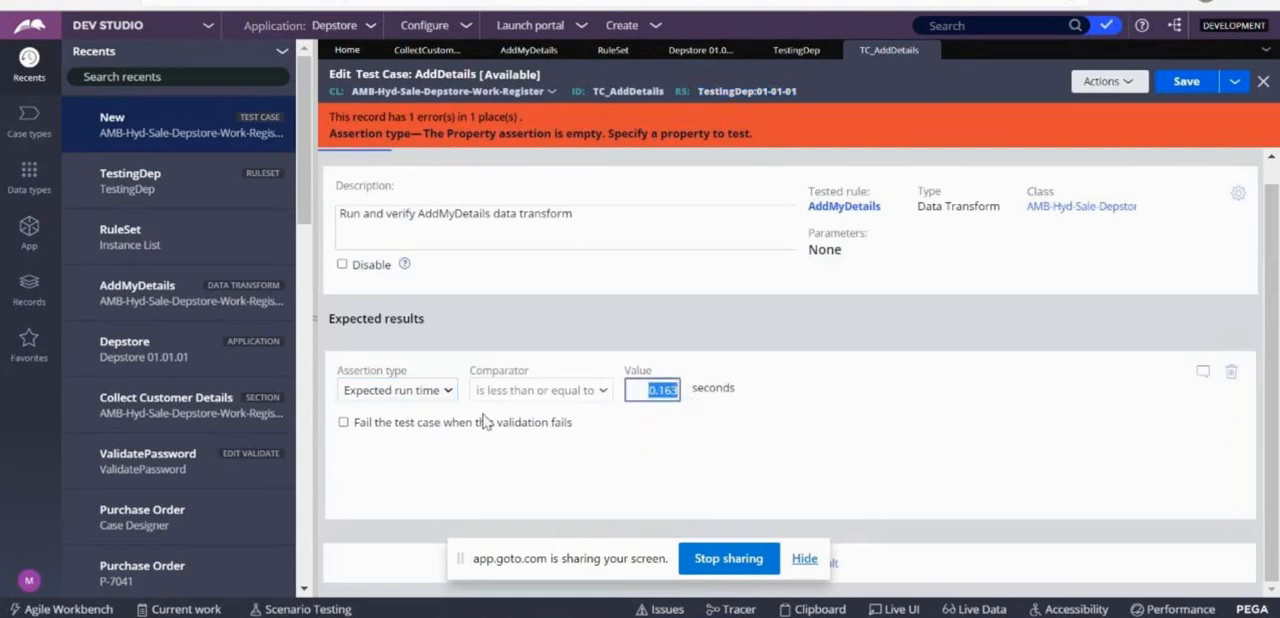
left_click(443, 390)
left_click(371, 516)
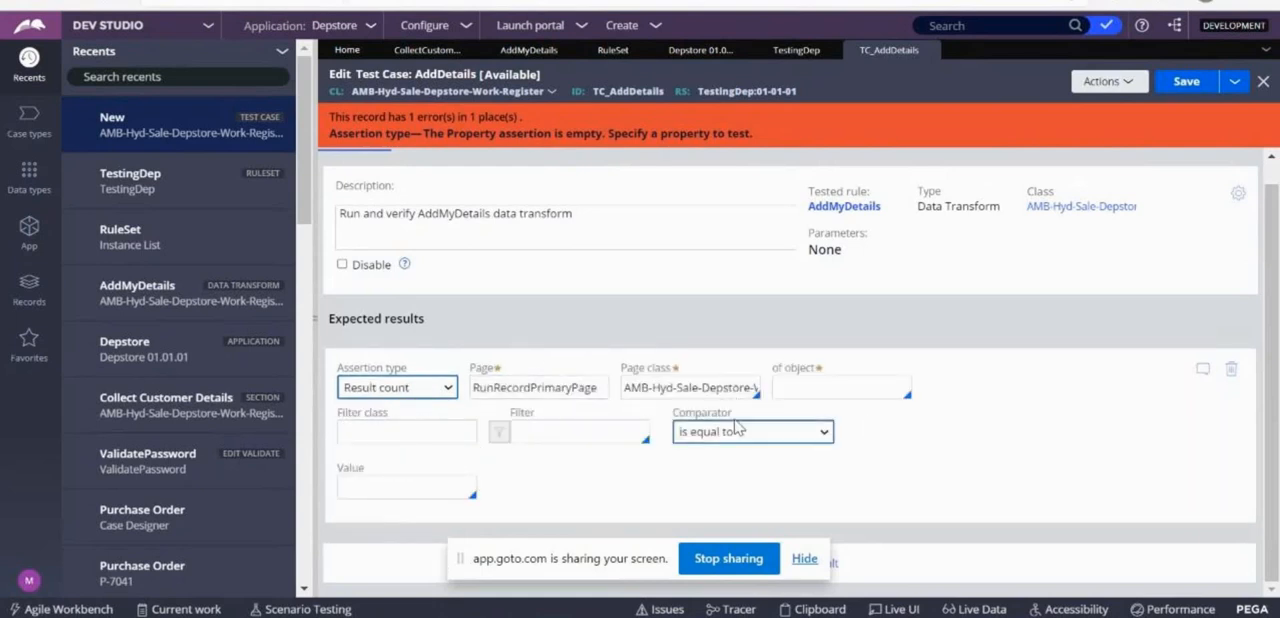
Set the assertion type of the test case's expected result to Page.
left_click(445, 390)
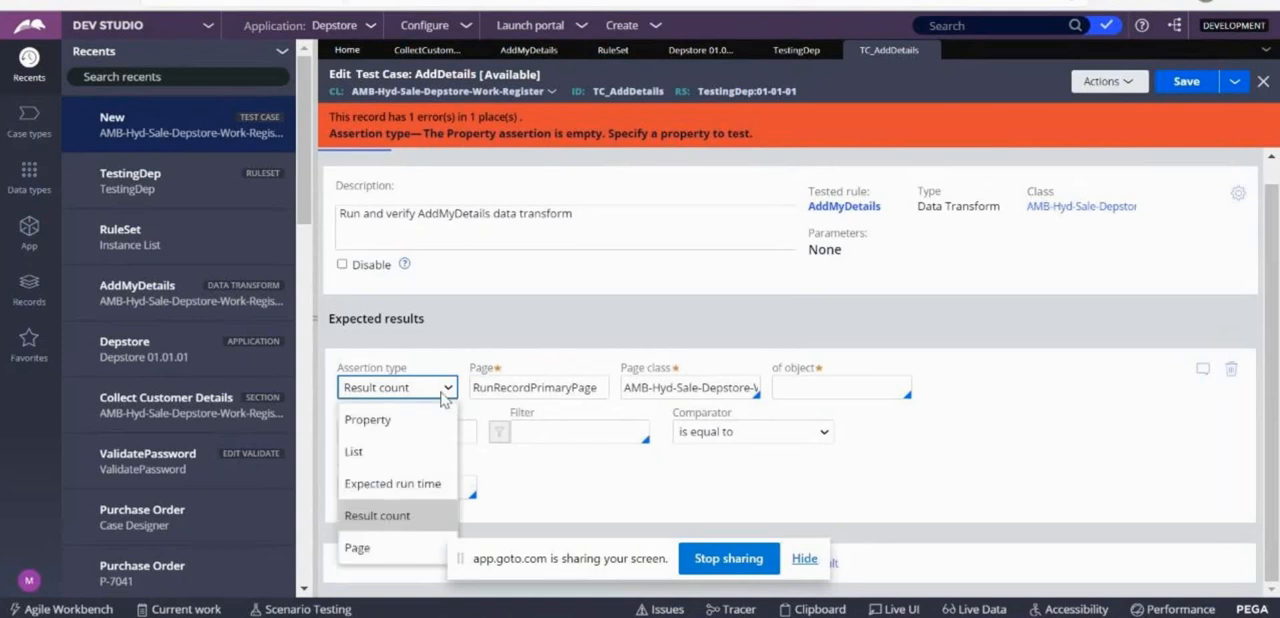
left_click(358, 548)
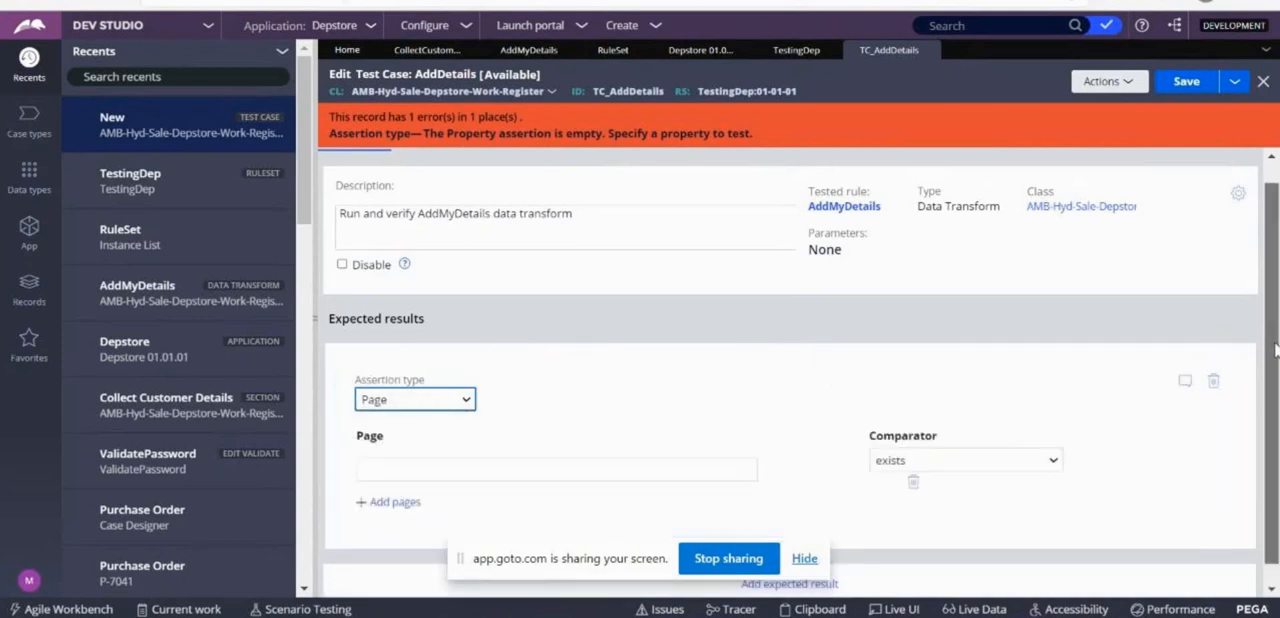
scroll(1276, 380, "down", 1)
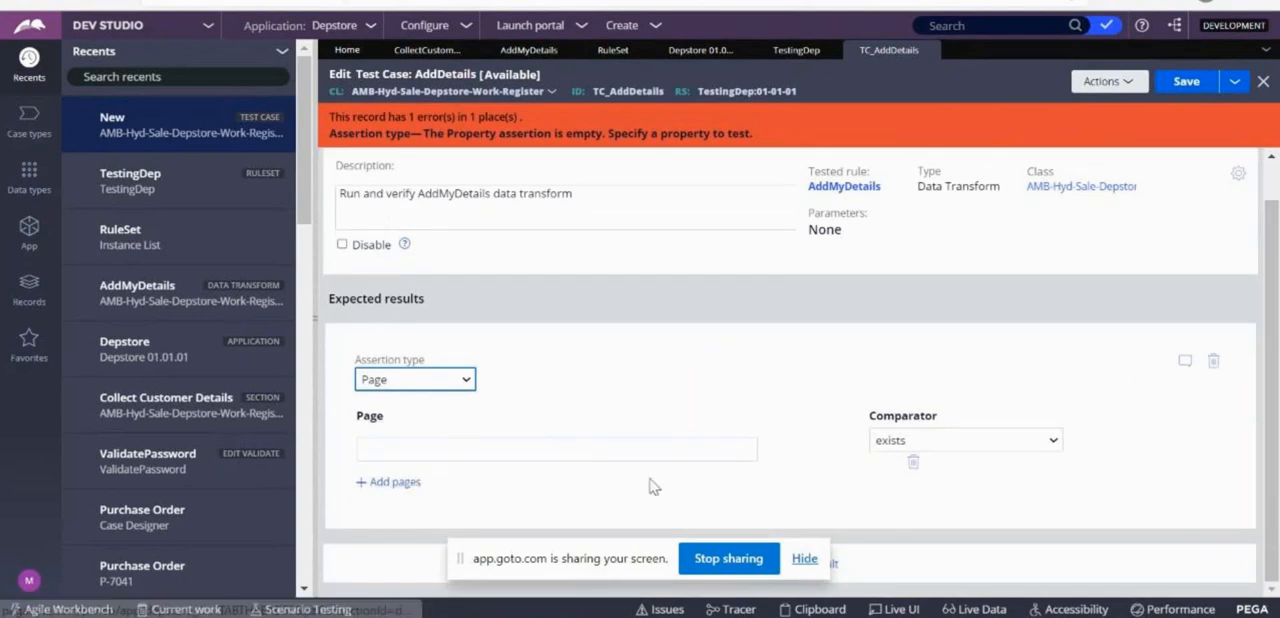
Copy the target .CustomerDetails from the AddMyDetails definition and enter it as the page in the AddDetails test case's assertion.
left_click(527, 50)
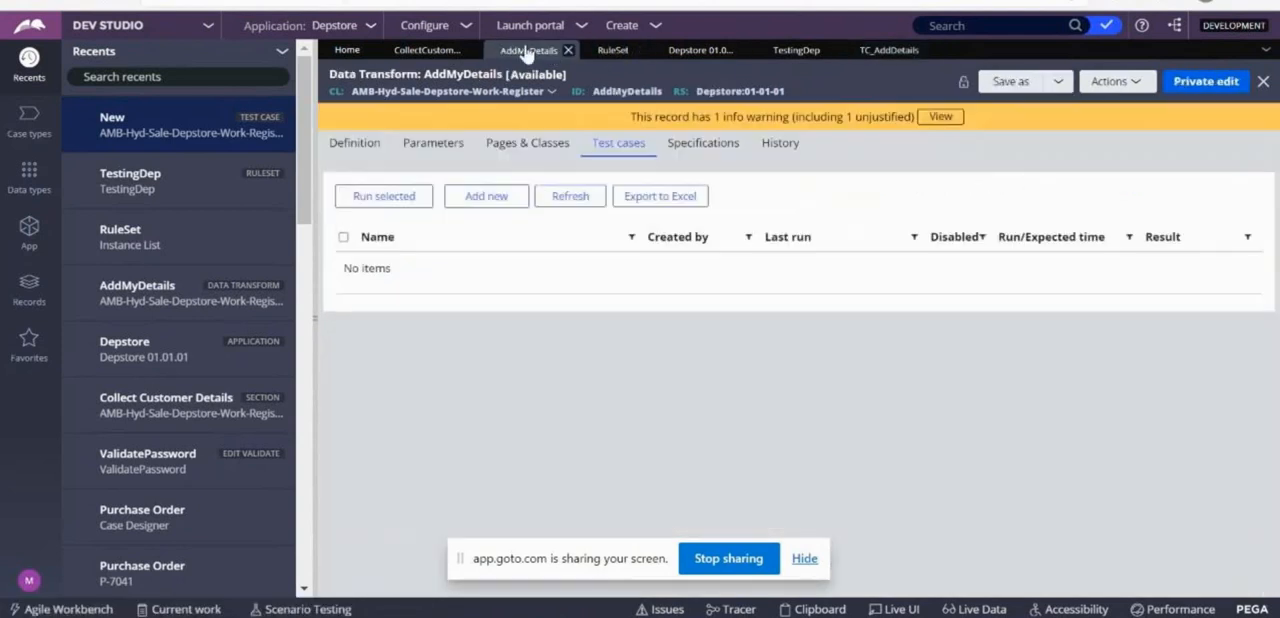
left_click(356, 145)
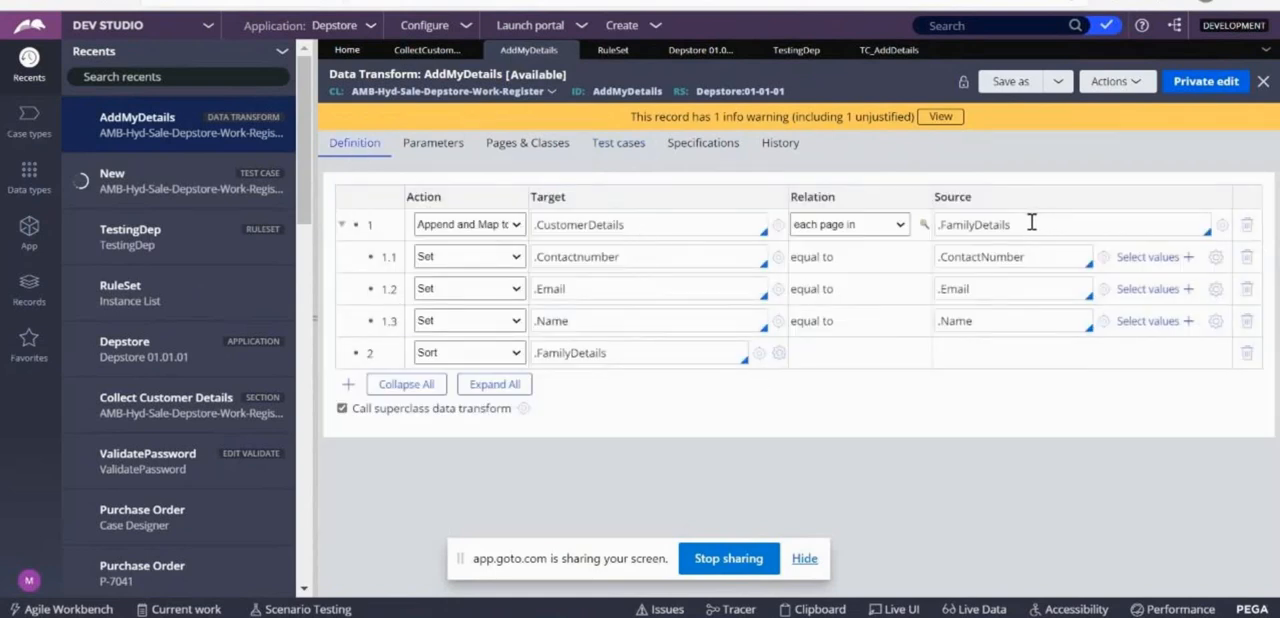
left_click(628, 224)
triple_click(628, 224)
key("ctrl+c")
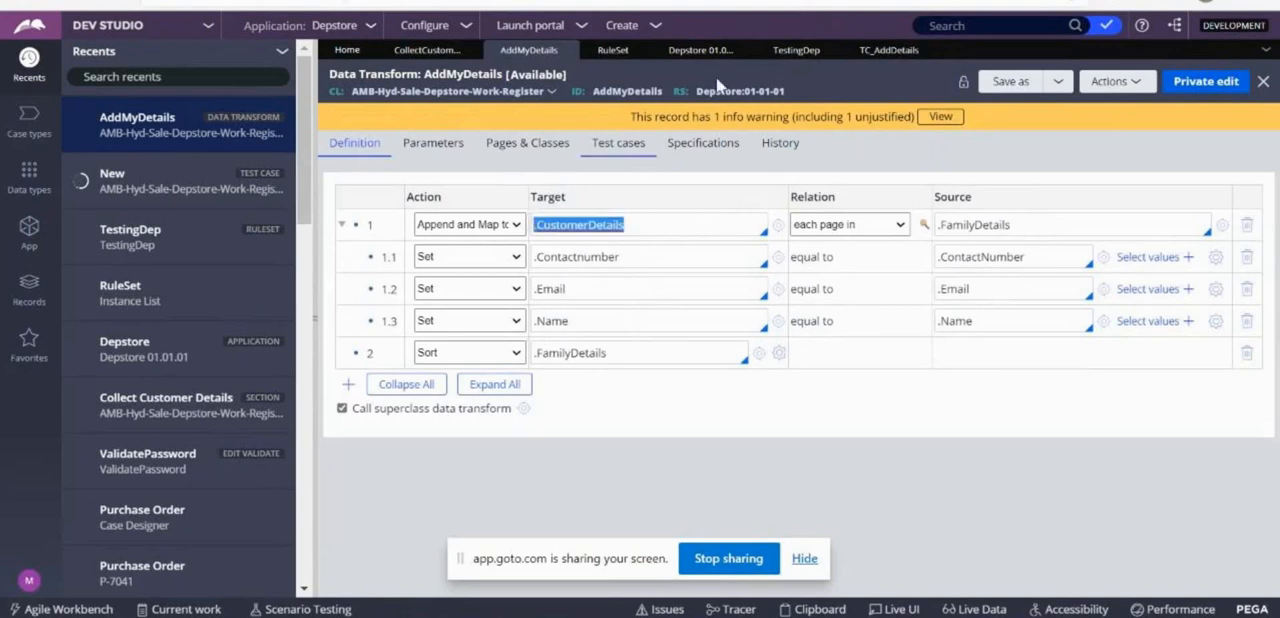
left_click(891, 51)
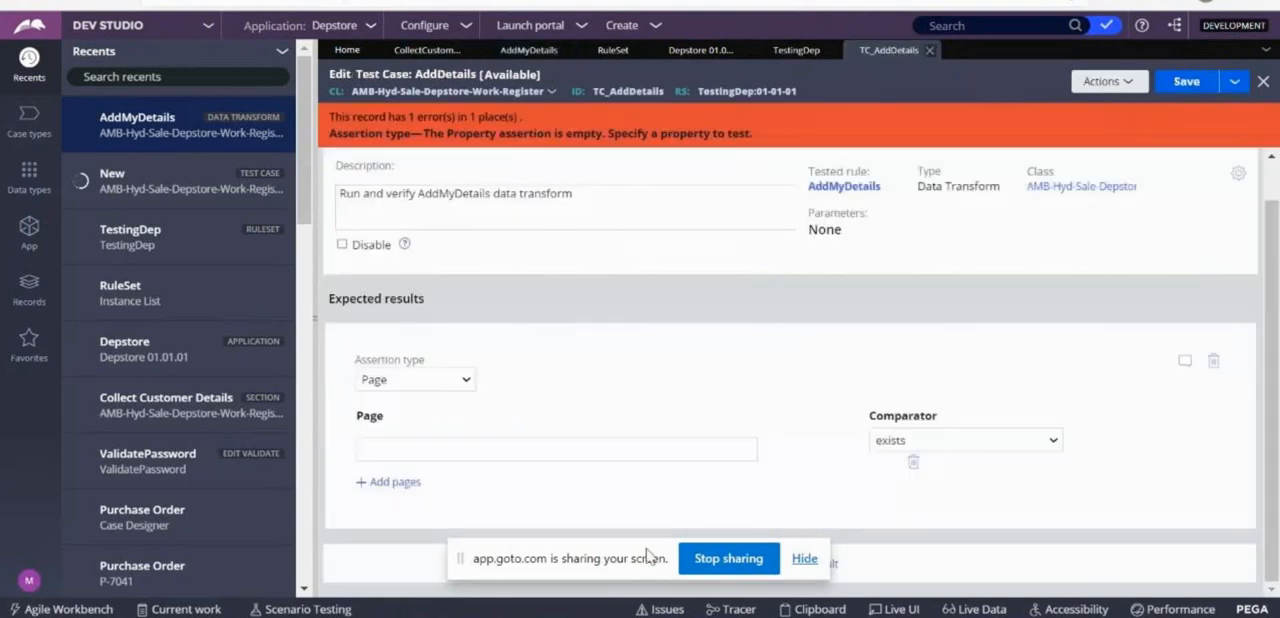
left_click(441, 446)
key("ctrl+v")
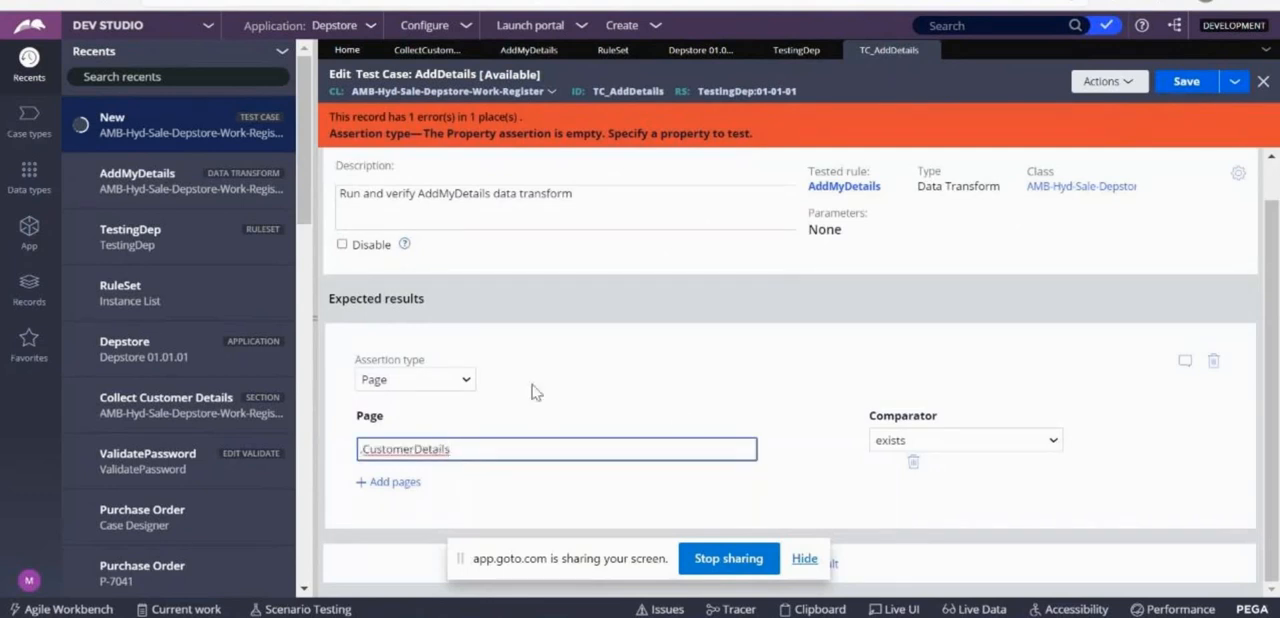
left_click(755, 400)
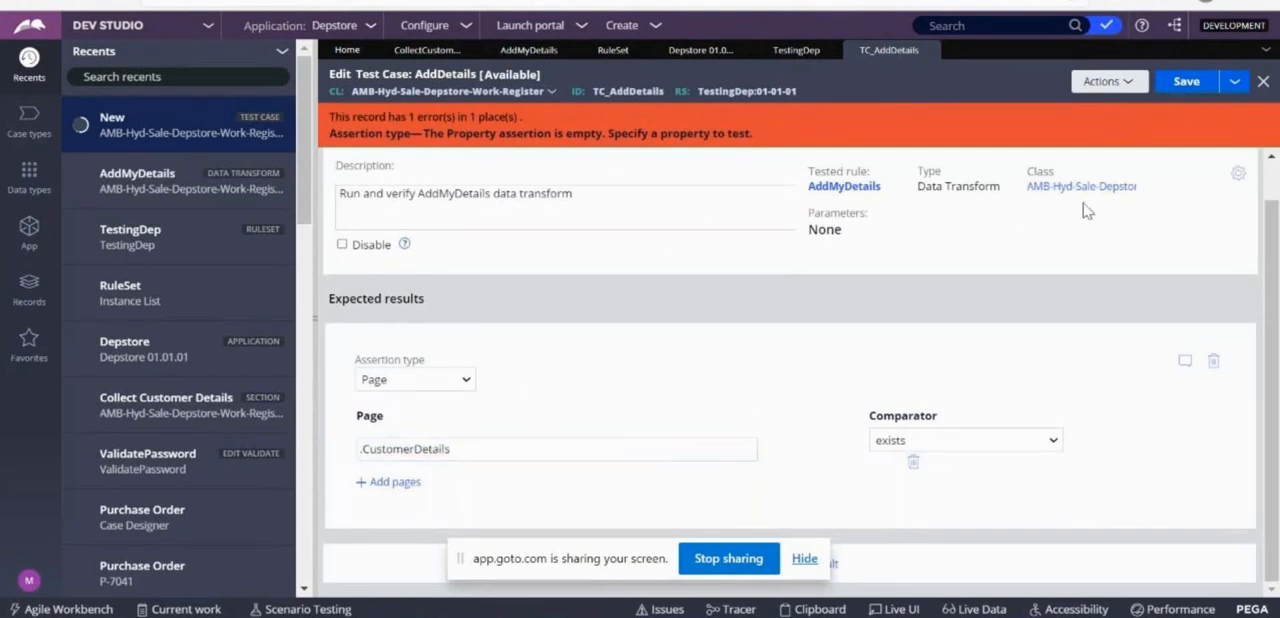
Save the AddDetails test case to the TestingDep ruleset, version 01-01-01, and run it.
left_click(1182, 88)
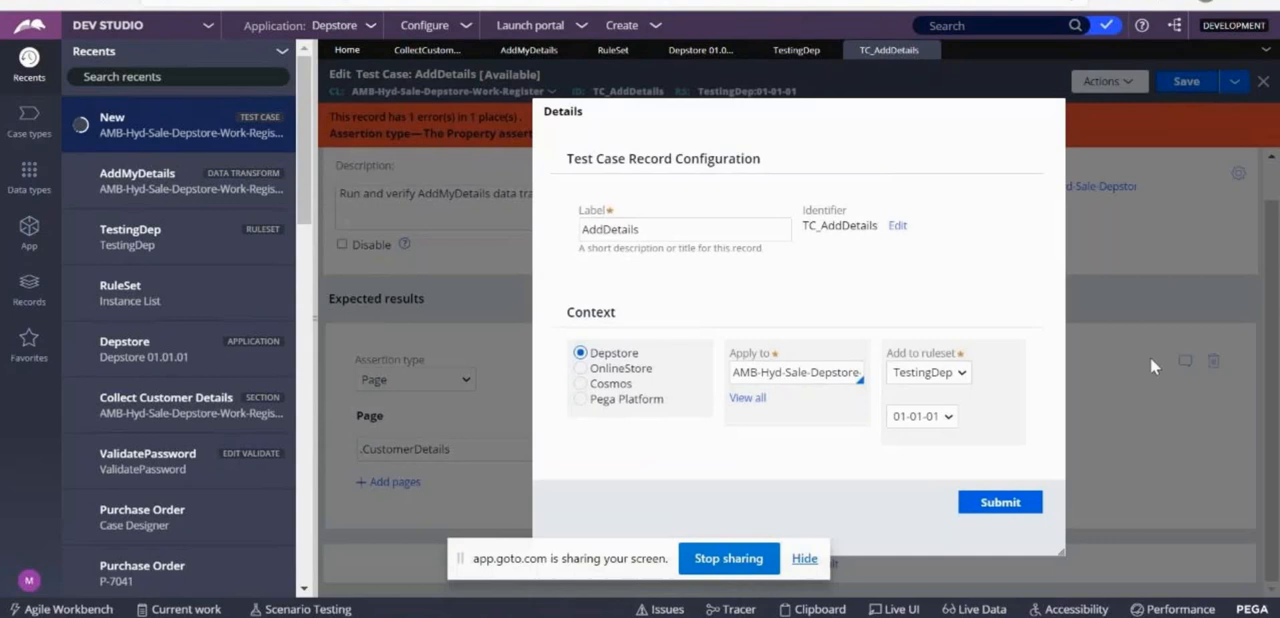
left_click(996, 504)
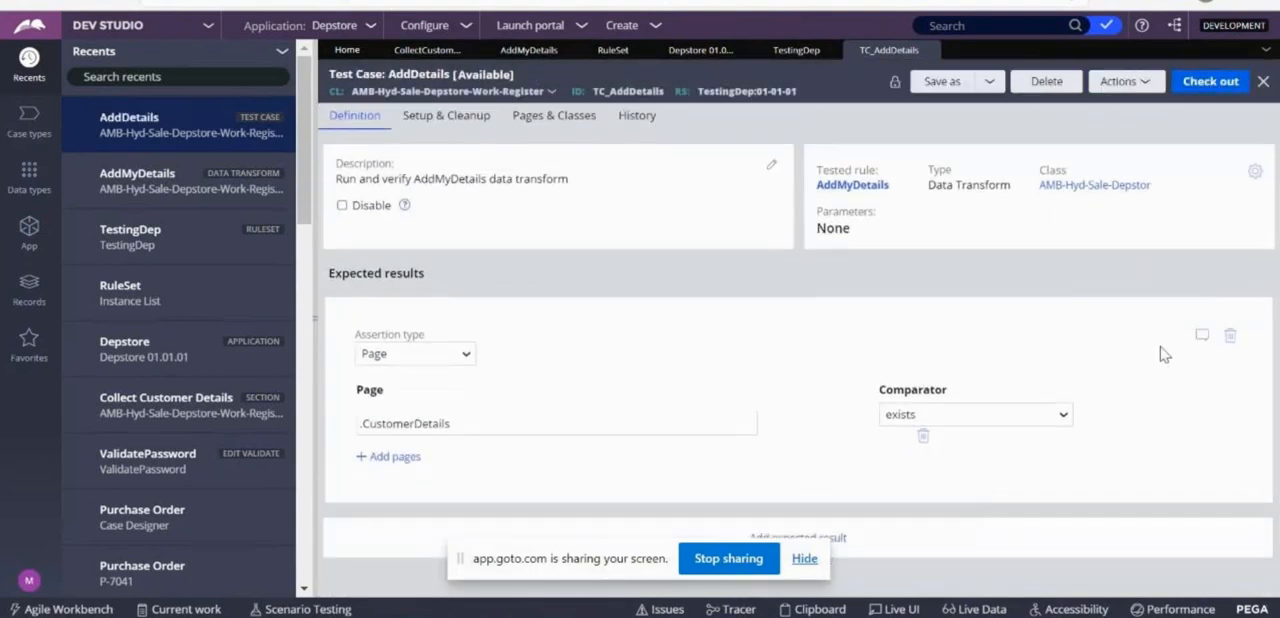
left_click(1143, 85)
left_click(1097, 106)
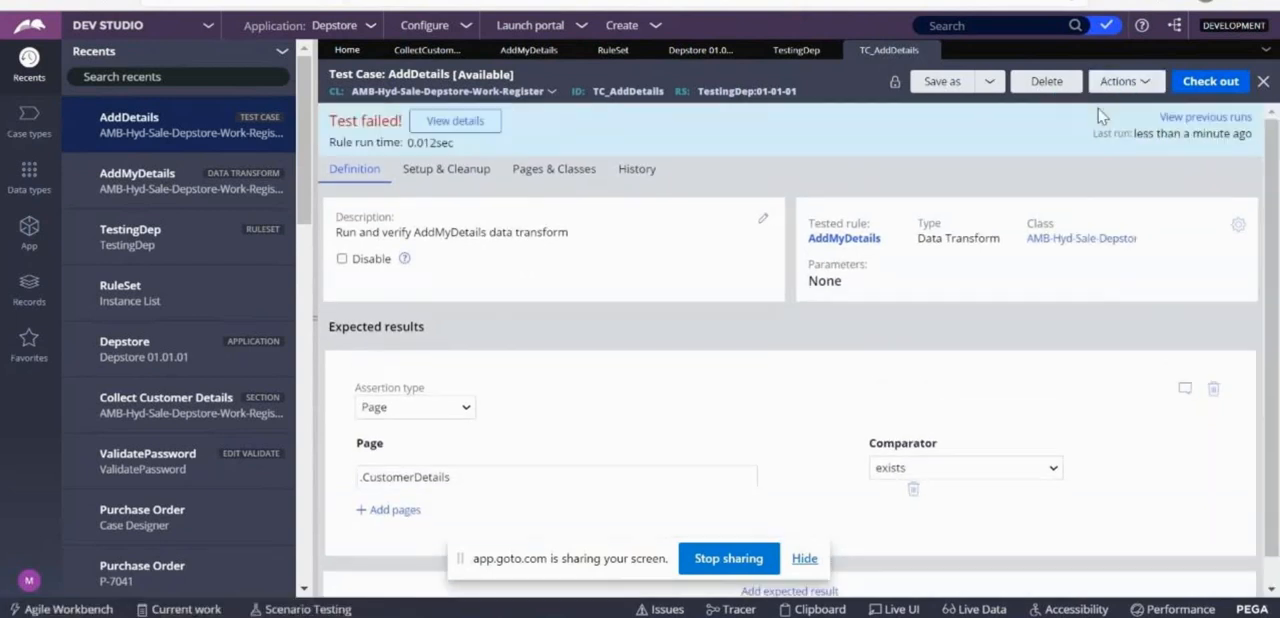
Check the page, comparator and actual value in the AddDetails run's detailed results, and close the results.
left_click(452, 122)
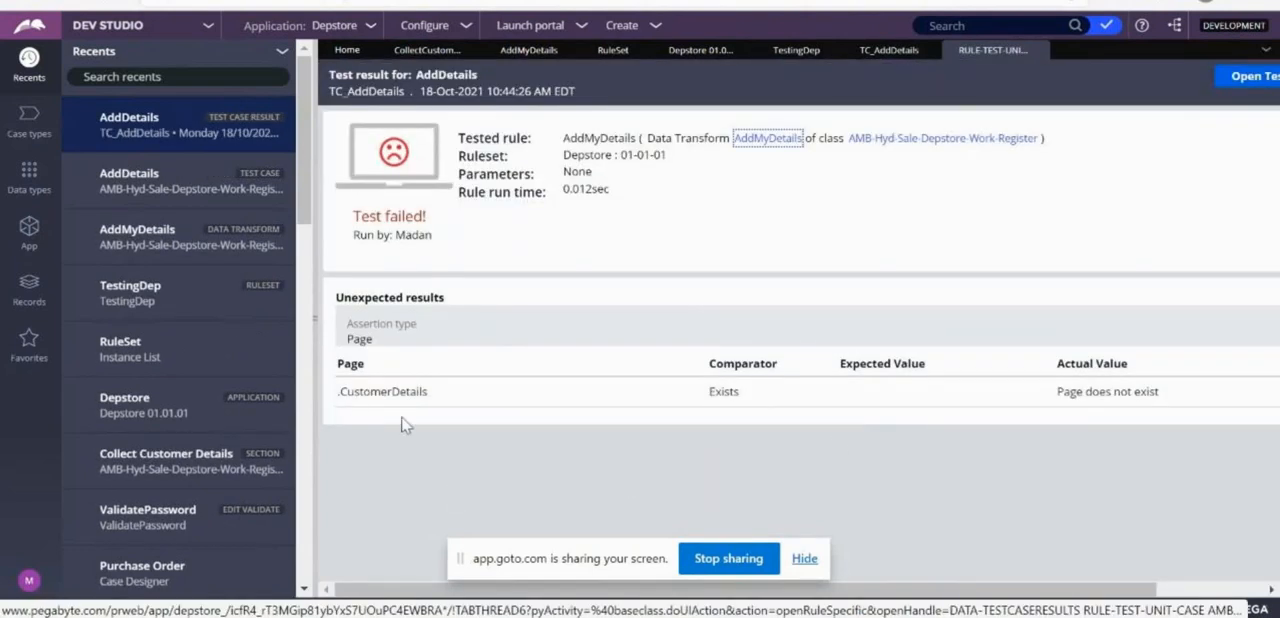
left_click_drag(350, 391, 444, 399)
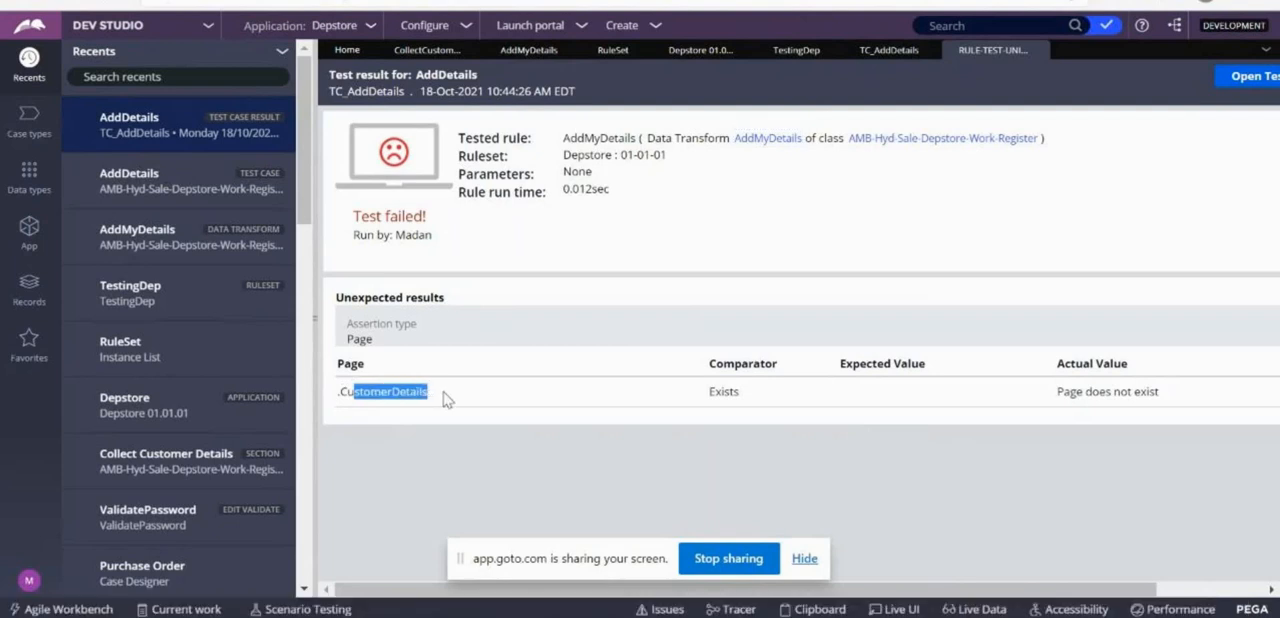
left_click(842, 404)
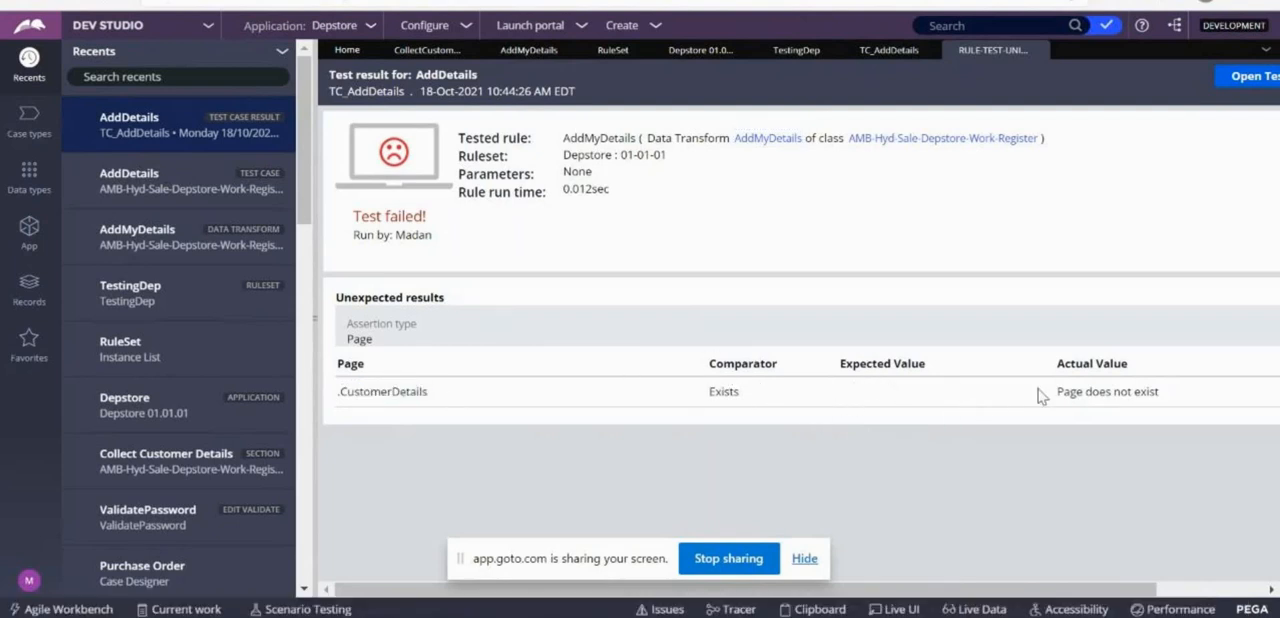
left_click_drag(1041, 396, 1222, 420)
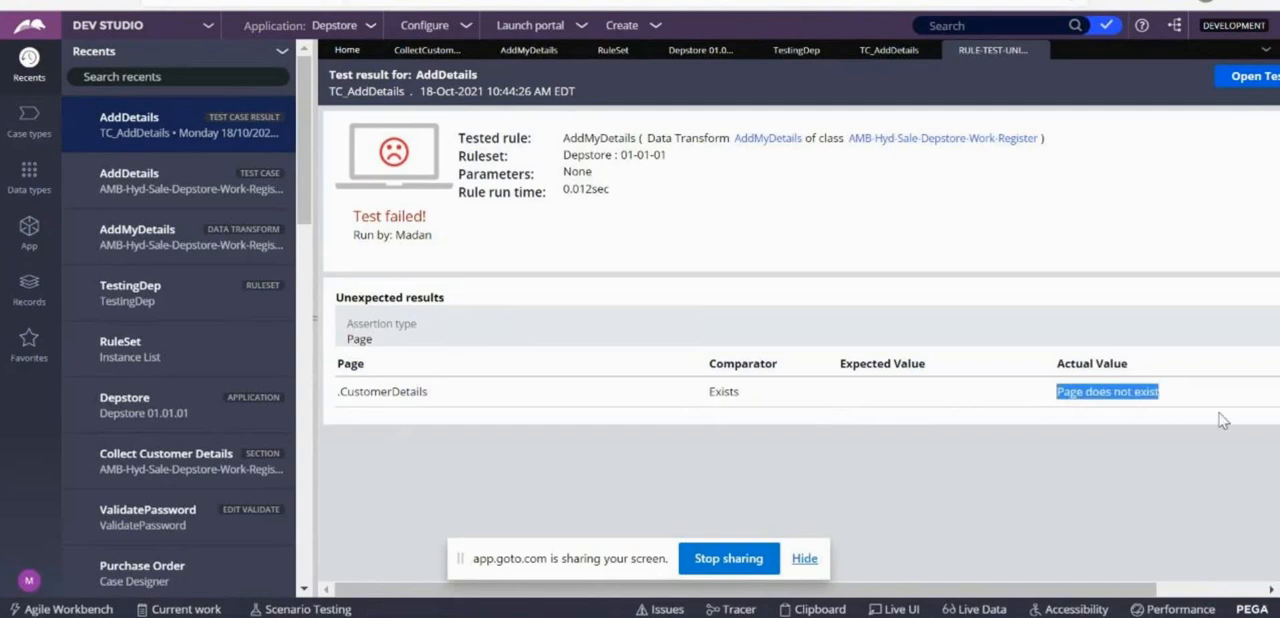
left_click(1040, 50)
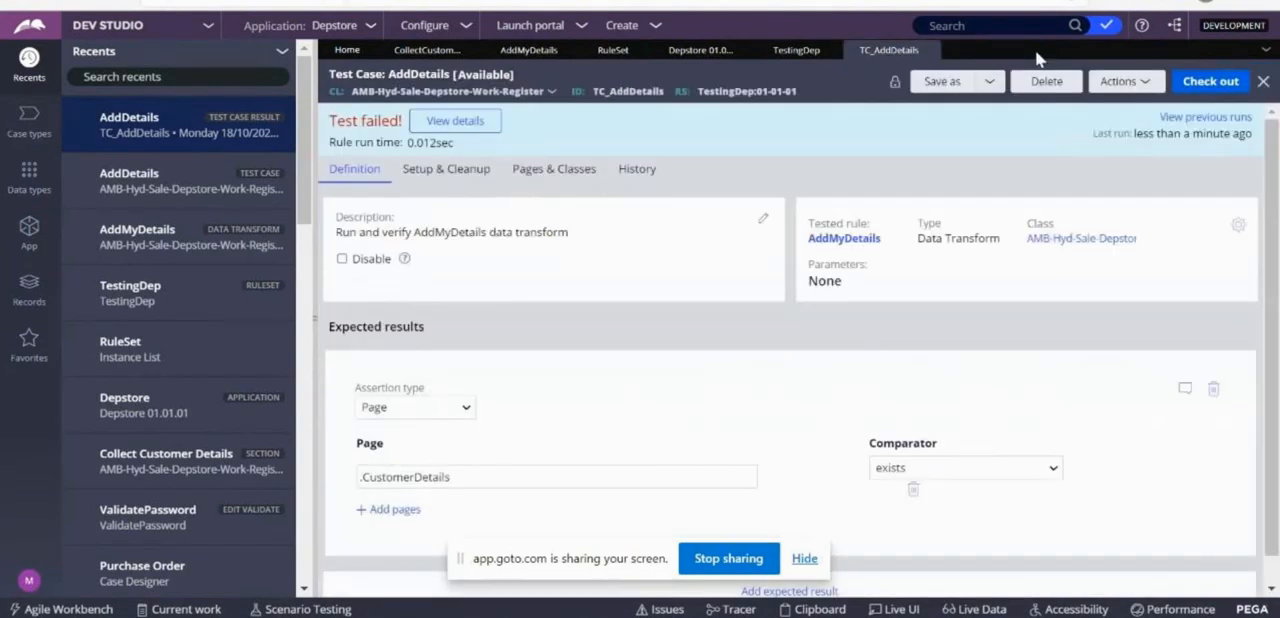
Open the AddMyDetails data transform from the Register class, check the property type of its CustomerDetails target, and return to the AddDetails test case.
left_click(450, 408)
left_click(470, 476)
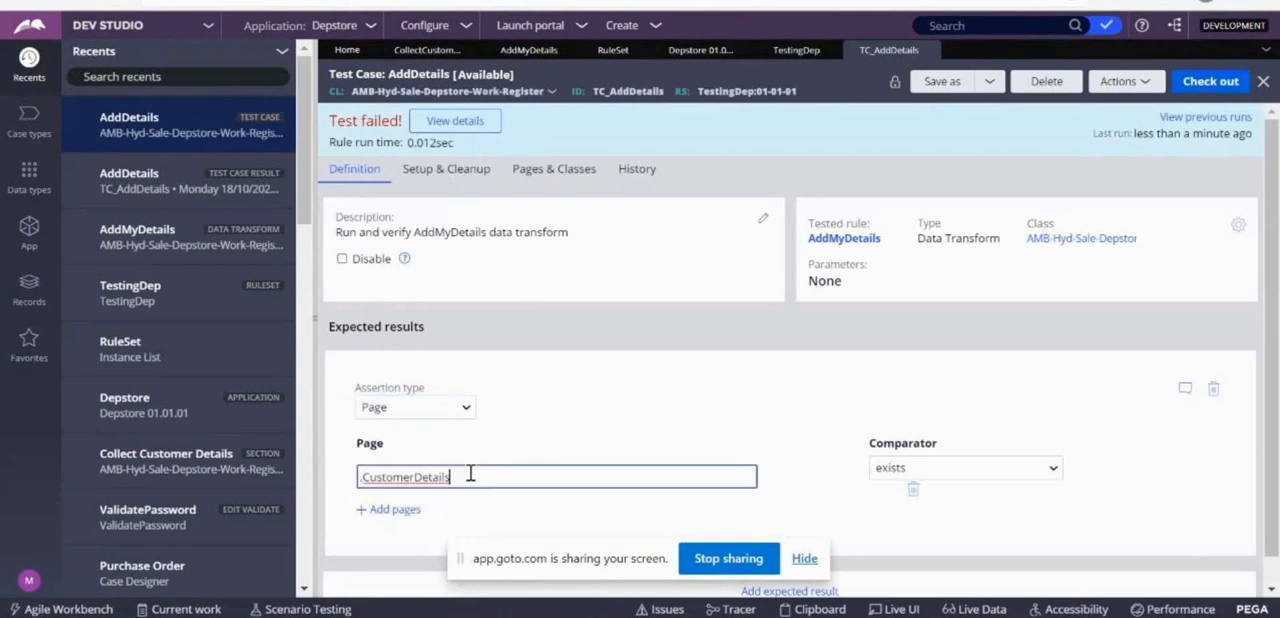
left_click(29, 238)
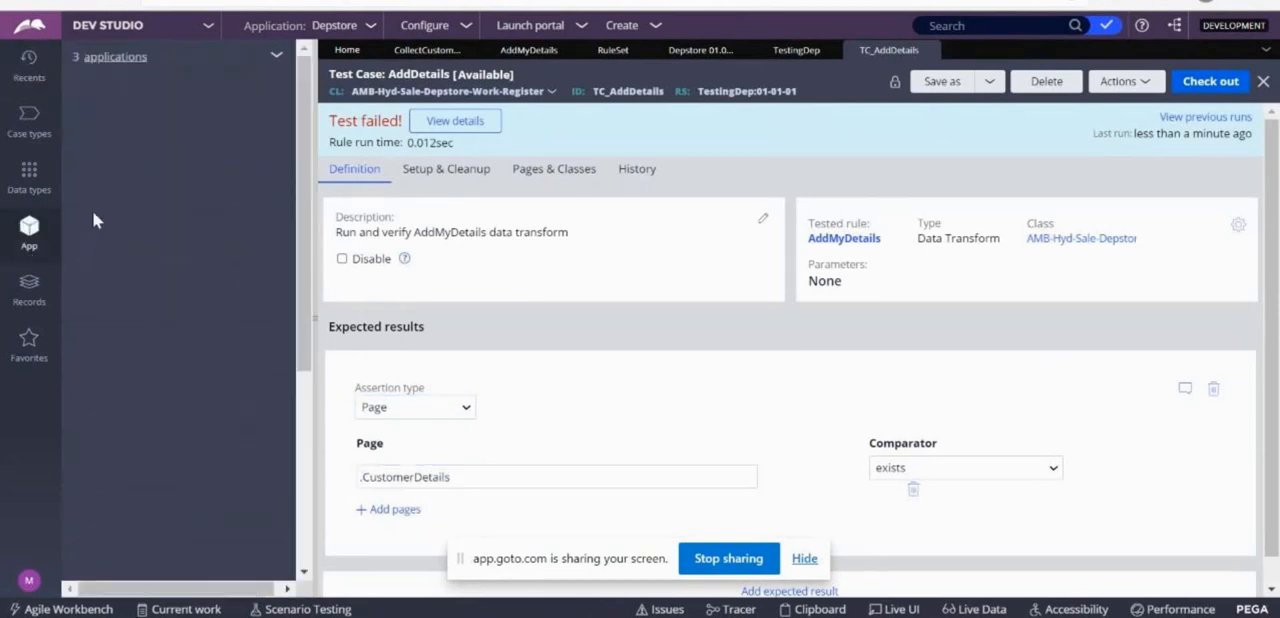
left_click(109, 316)
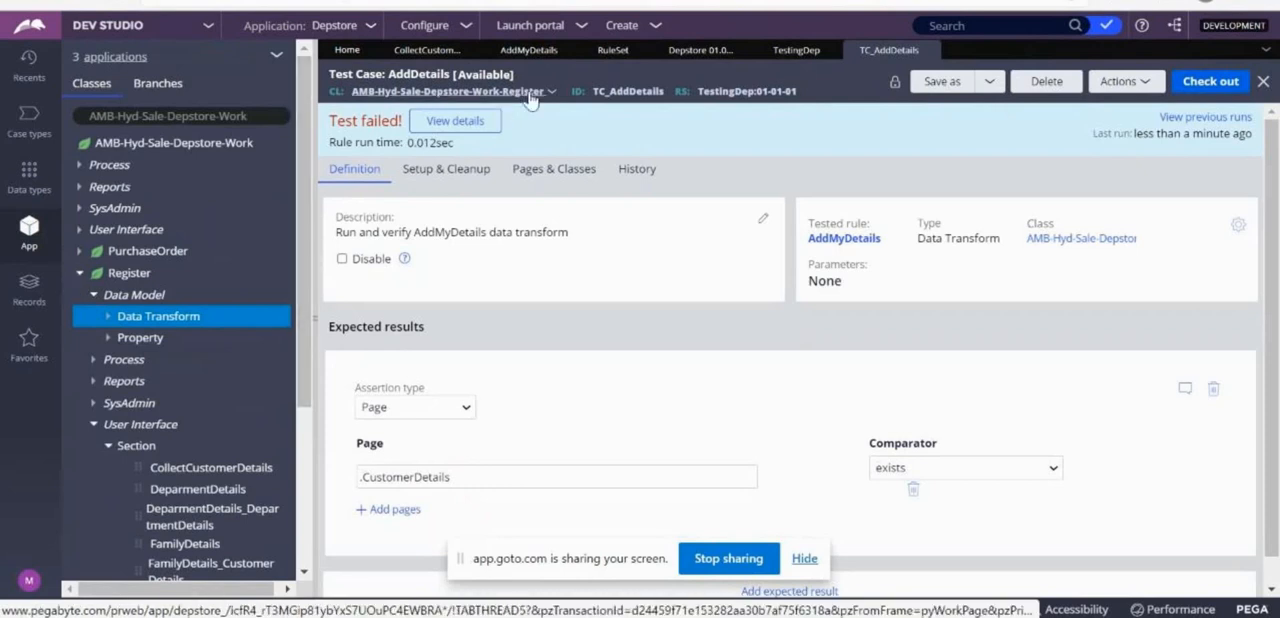
left_click(108, 317)
left_click(186, 338)
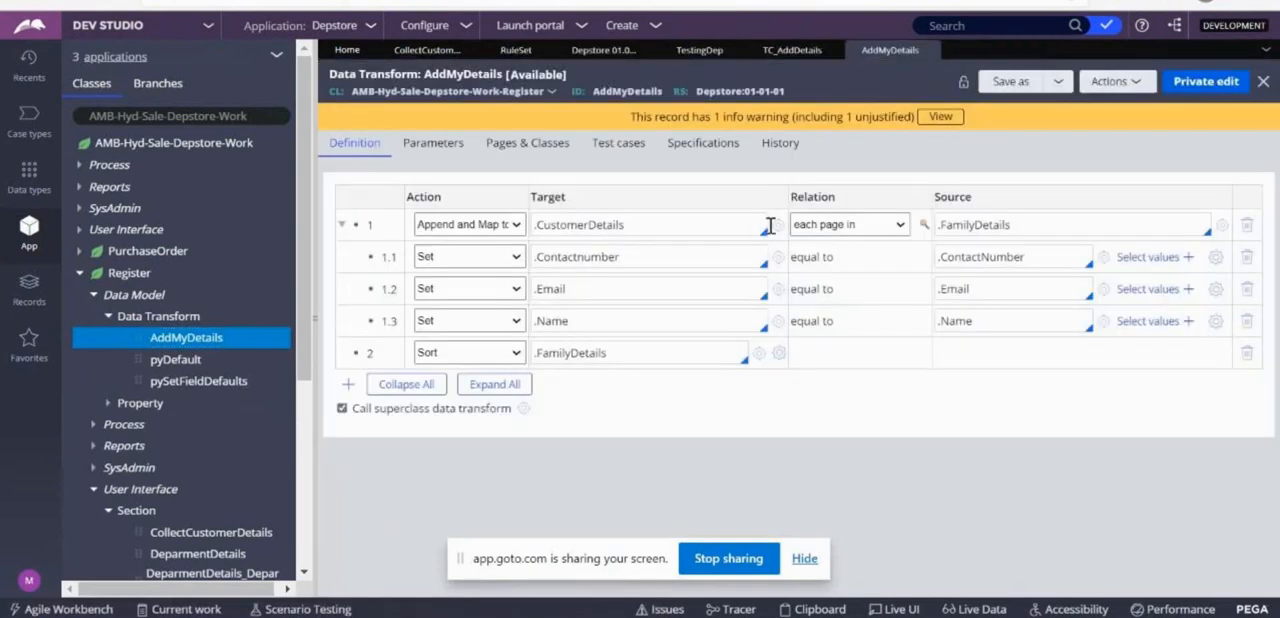
left_click(776, 225)
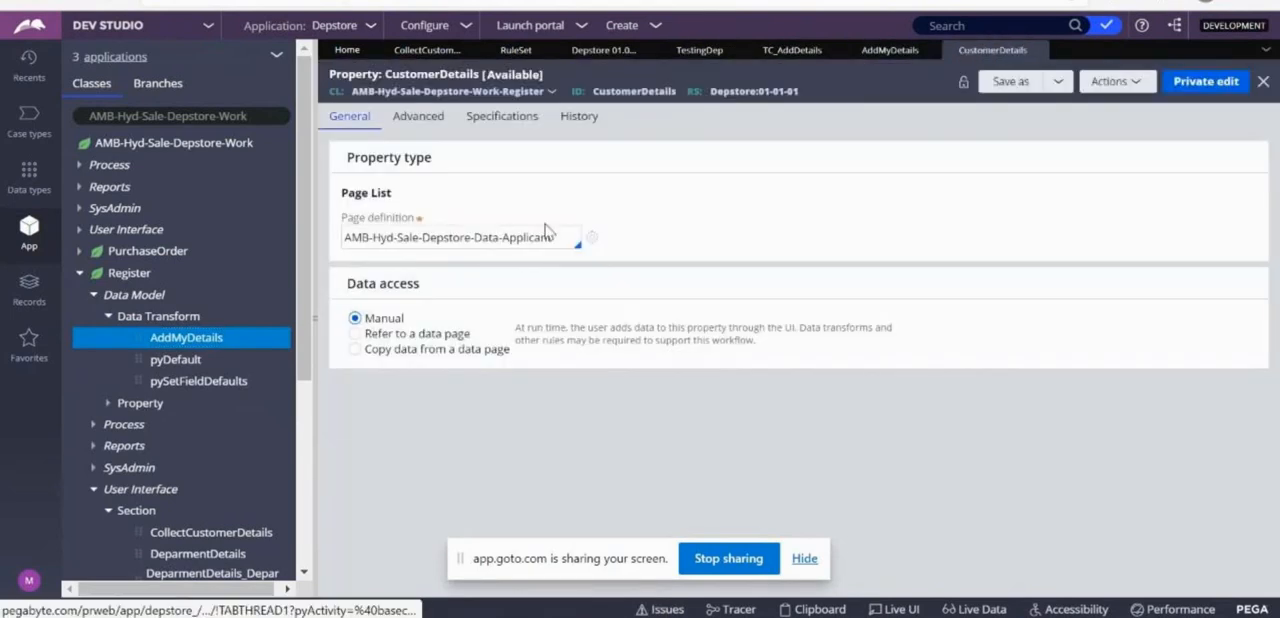
left_click_drag(413, 200, 337, 192)
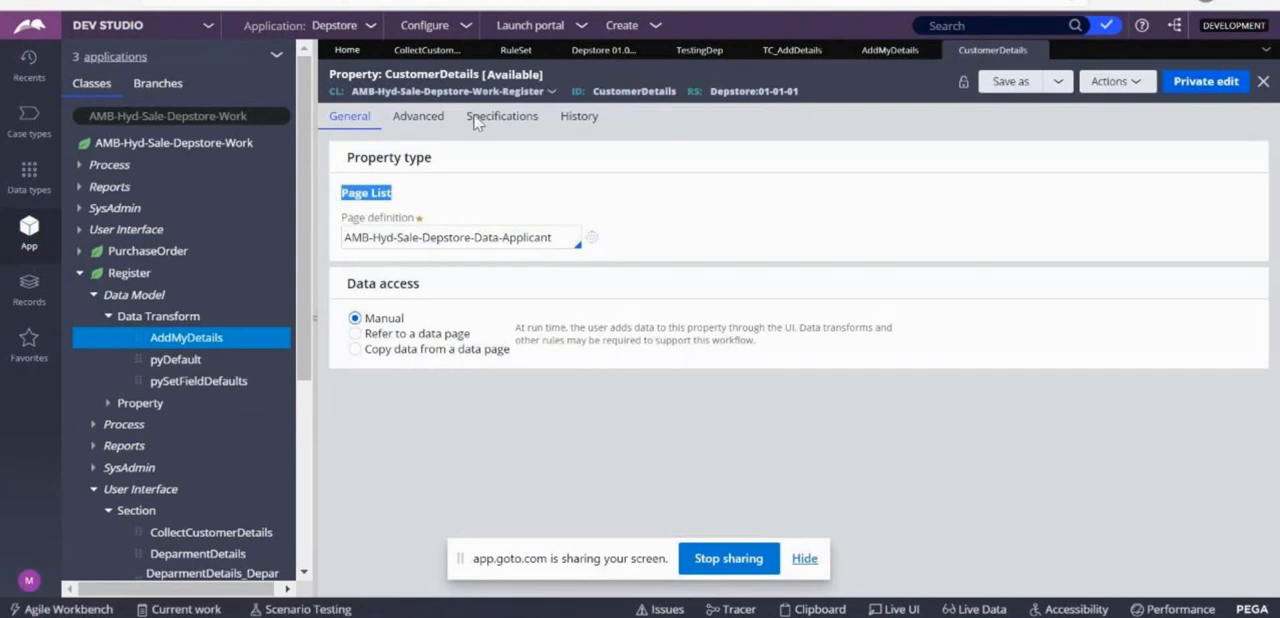
left_click(1037, 49)
left_click(792, 49)
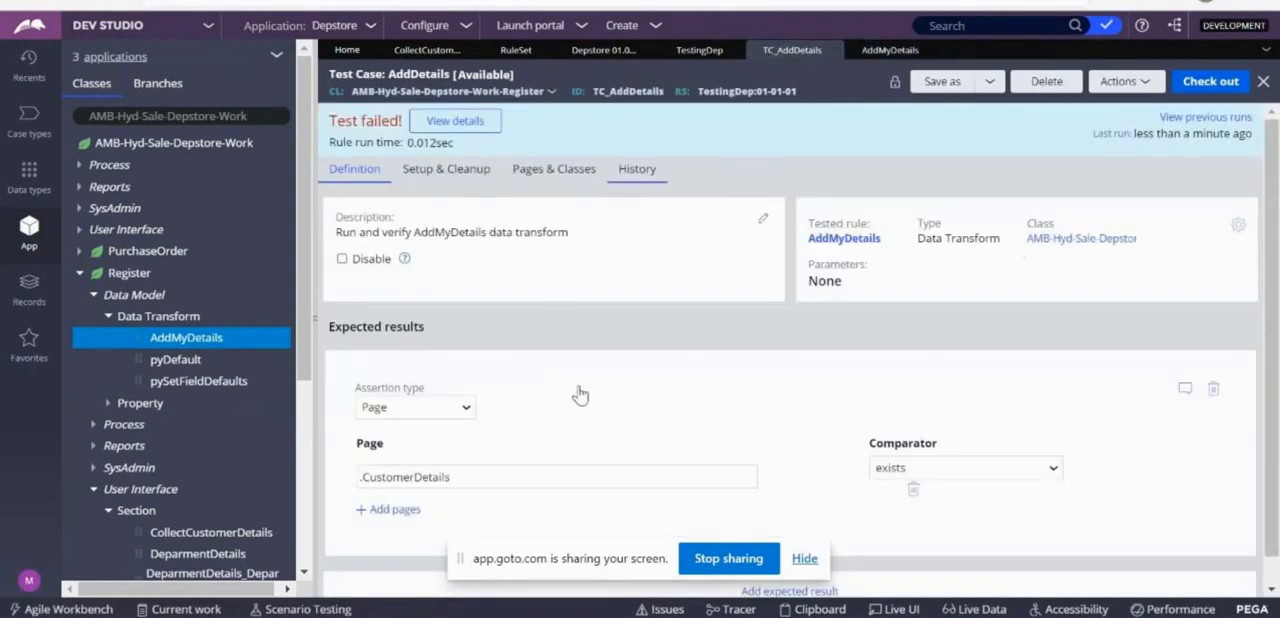
Change the assertion's page to CustomerDetails without the leading dot, check out the AddDetails test case and save it.
left_click(368, 479)
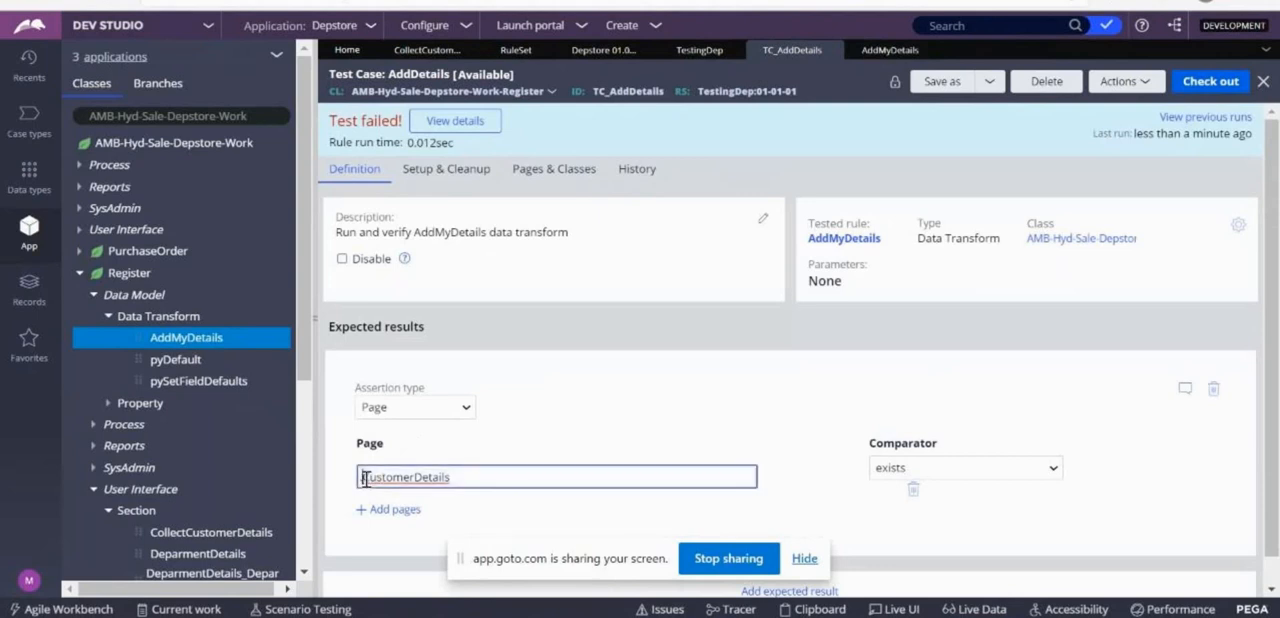
key("BackSpace")
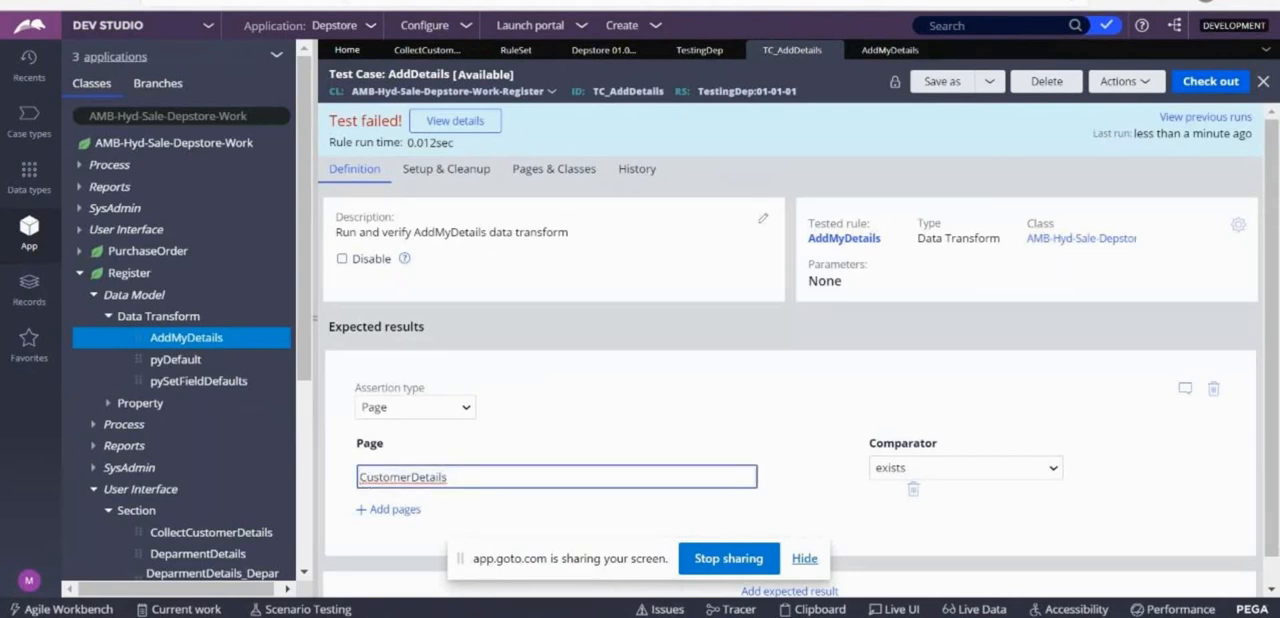
left_click(1207, 84)
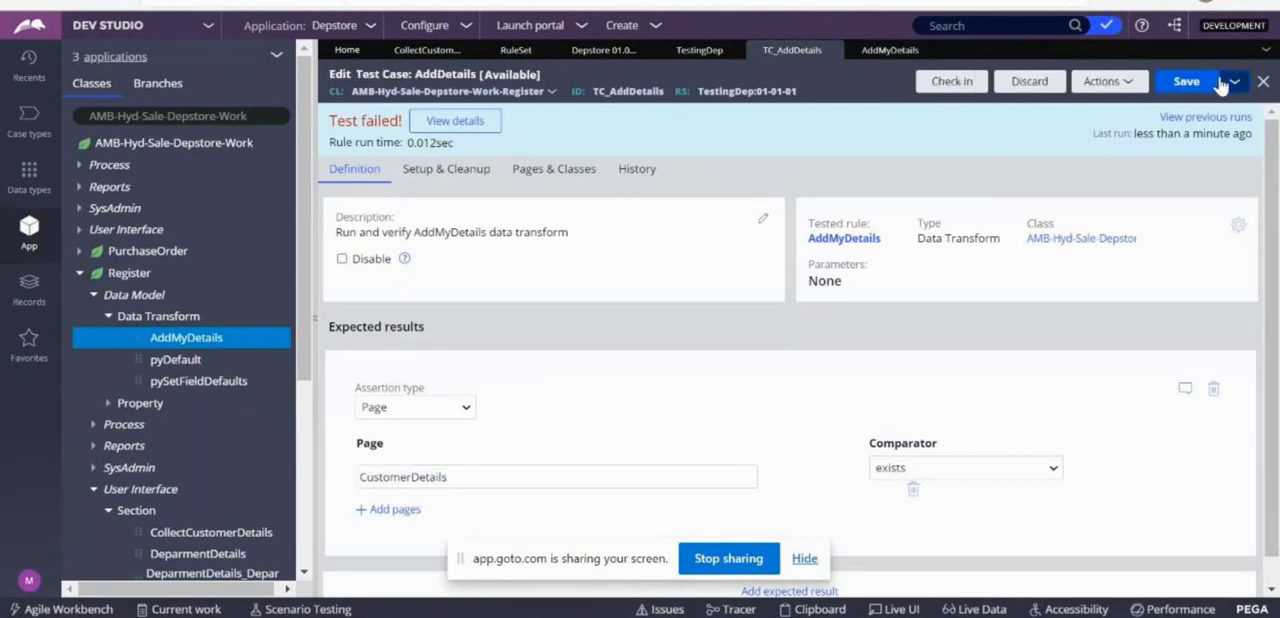
left_click(1186, 83)
Run the AddDetails test case with the CustomerDetails page assertion, review the detailed results and close them.
left_click(1122, 83)
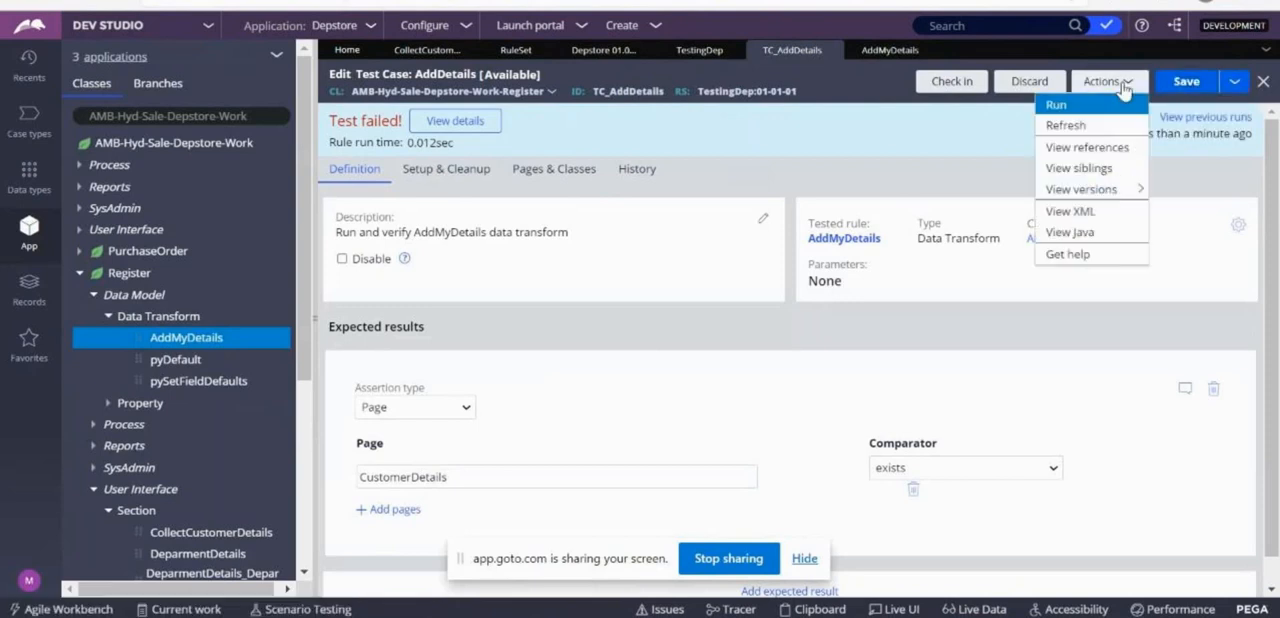
left_click(1063, 106)
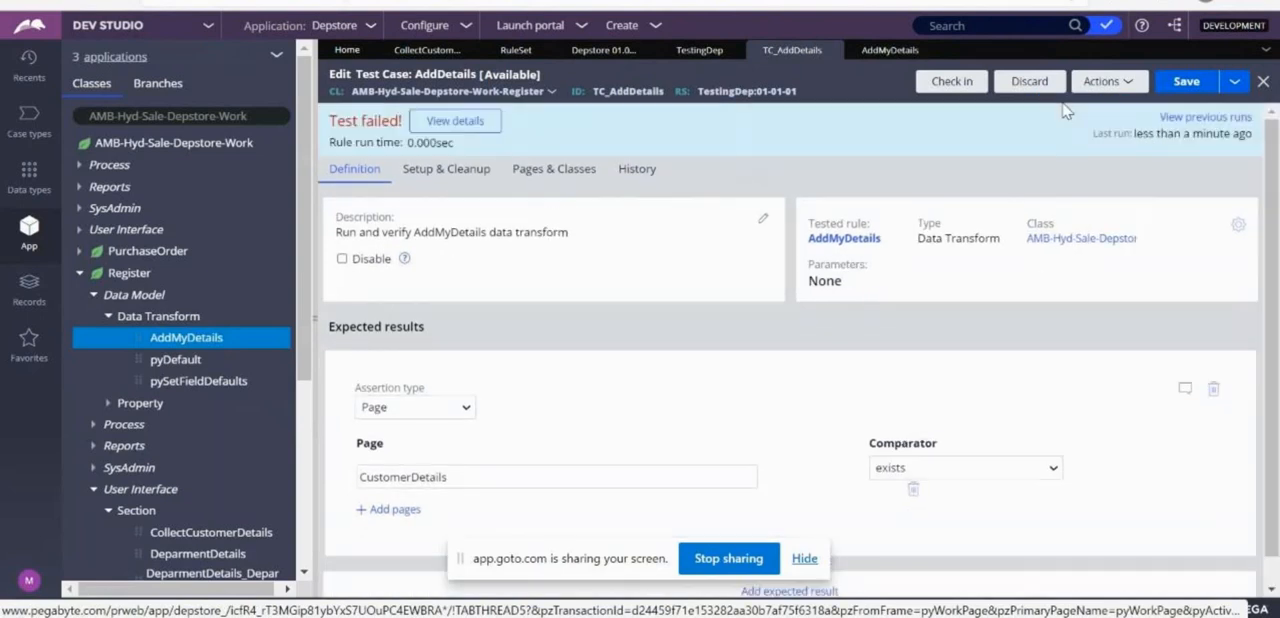
left_click(447, 122)
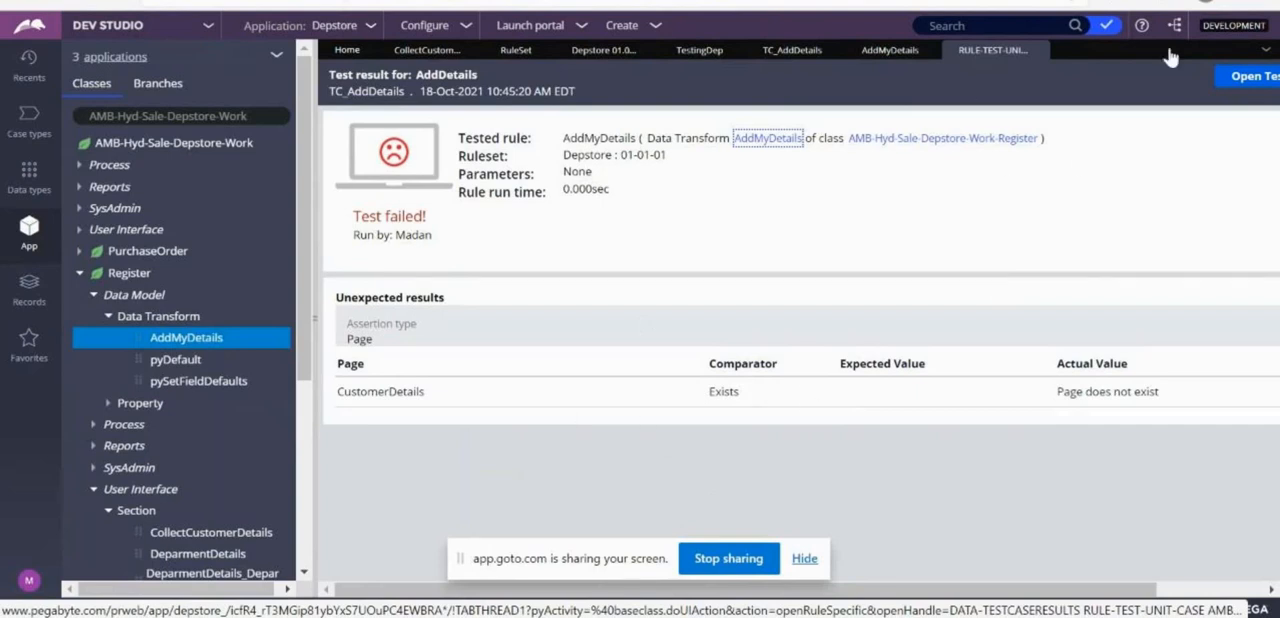
left_click(1038, 51)
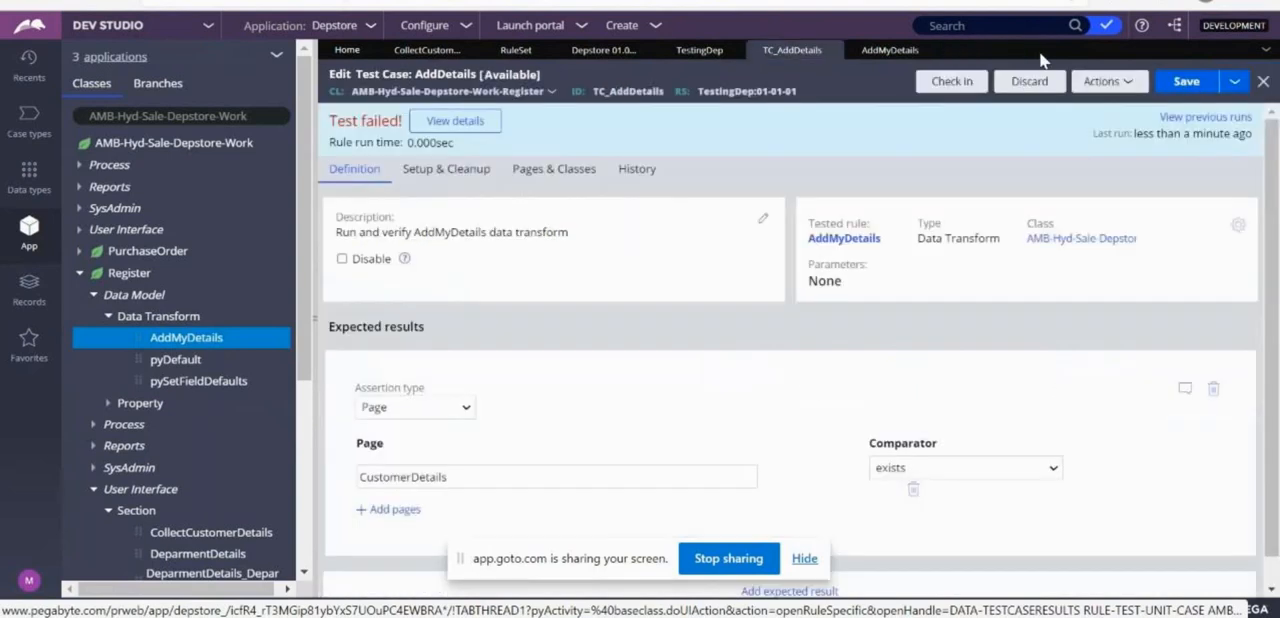
Switch the assertion type to Property, run the AddDetails test case, and check its detailed results and the assertion's page name.
left_click(455, 407)
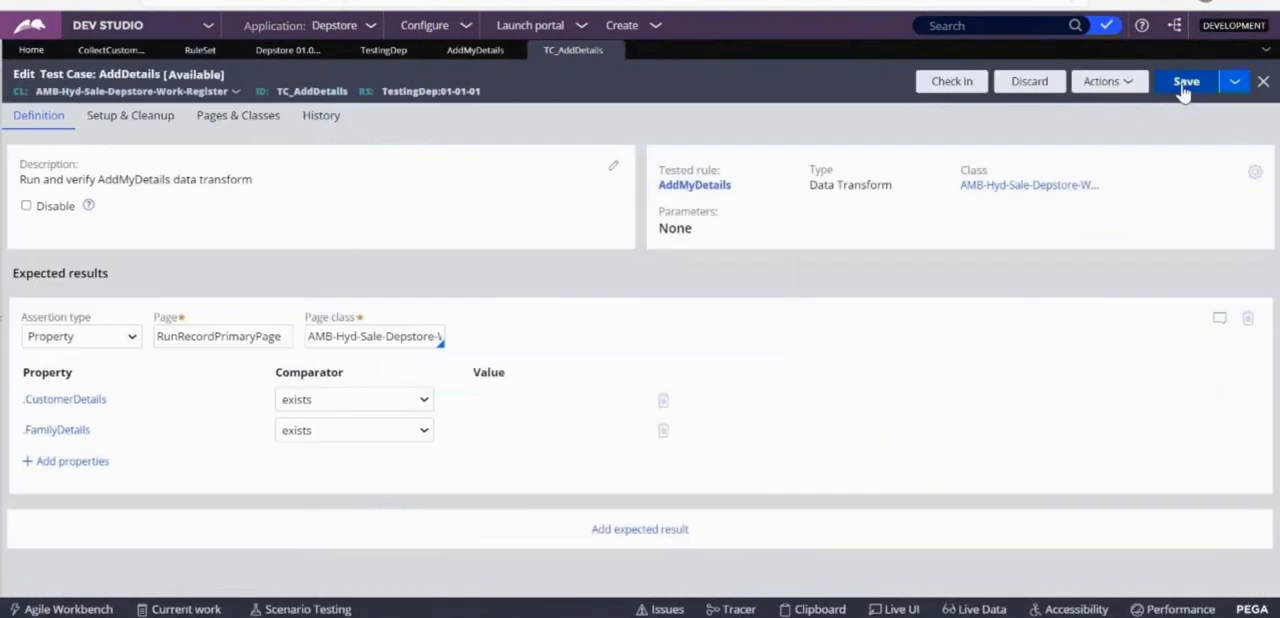
left_click(1108, 82)
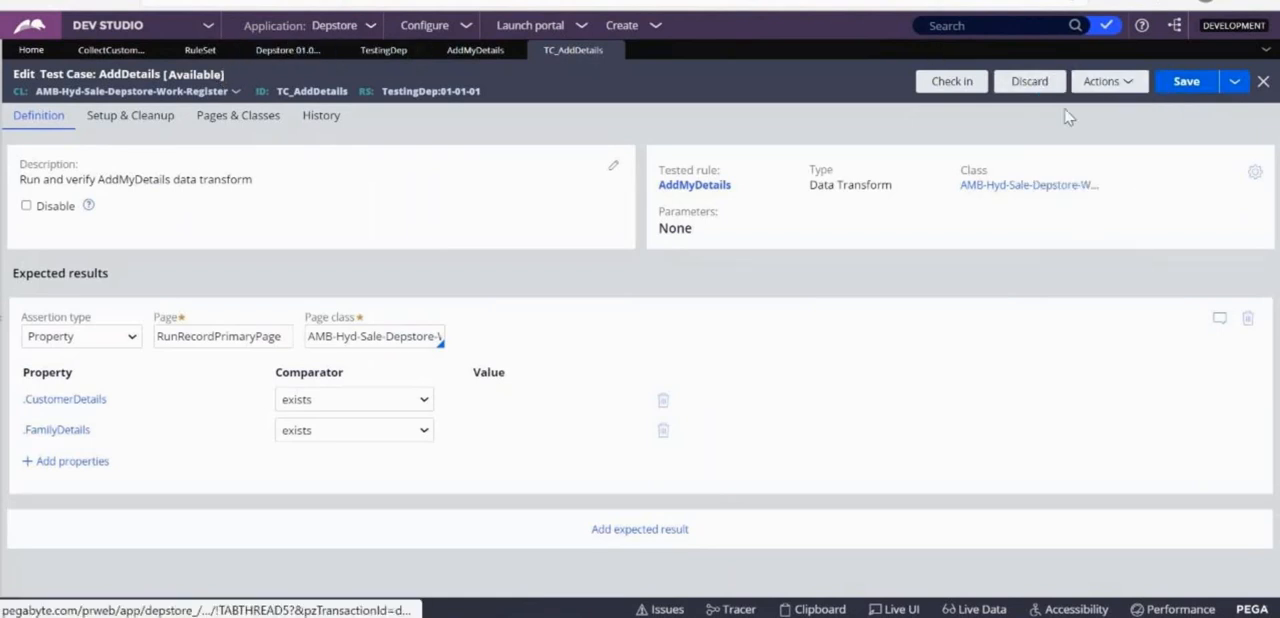
left_click(1066, 115)
left_click(146, 122)
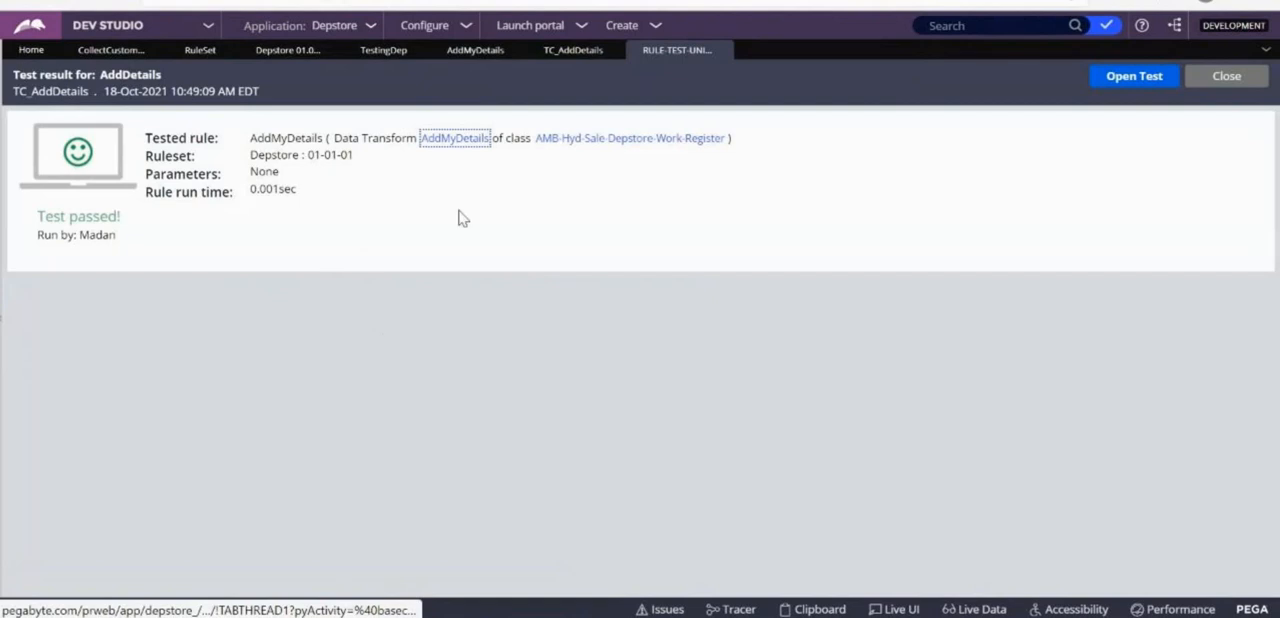
left_click(722, 51)
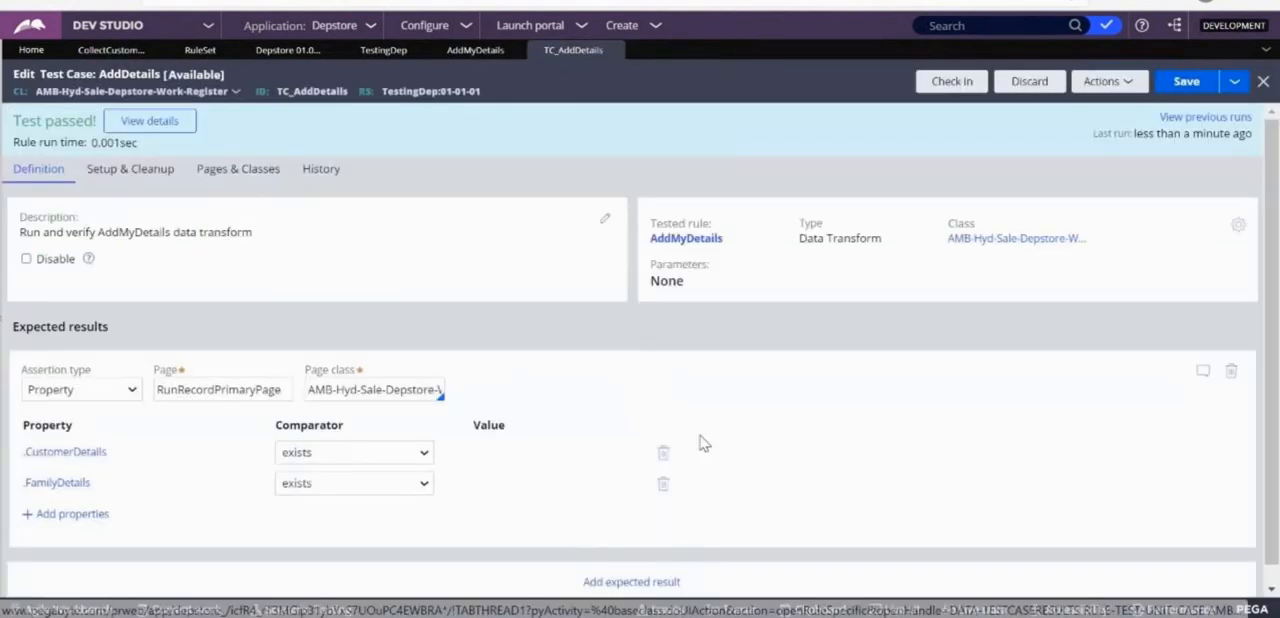
double_click(195, 381)
left_click_drag(195, 381, 295, 392)
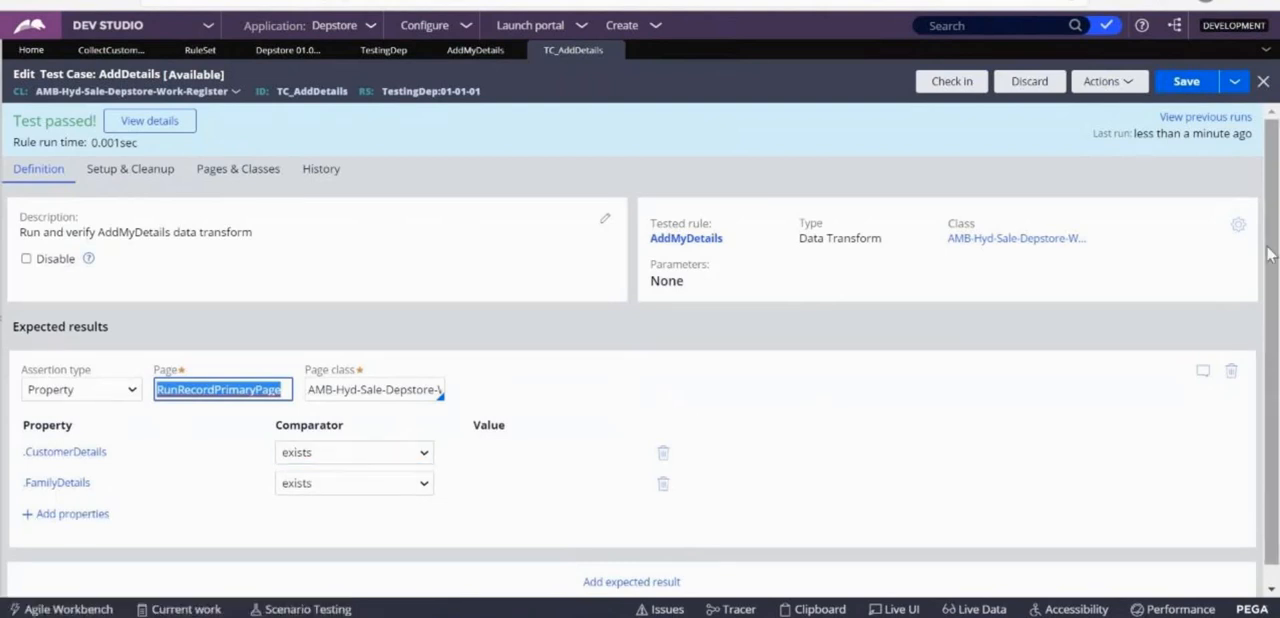
Set the .FamilyDetails comparator to "does not exist", save the AddDetails test case and run it.
scroll(1268, 254, "down", 1)
left_click(353, 464)
left_click(330, 526)
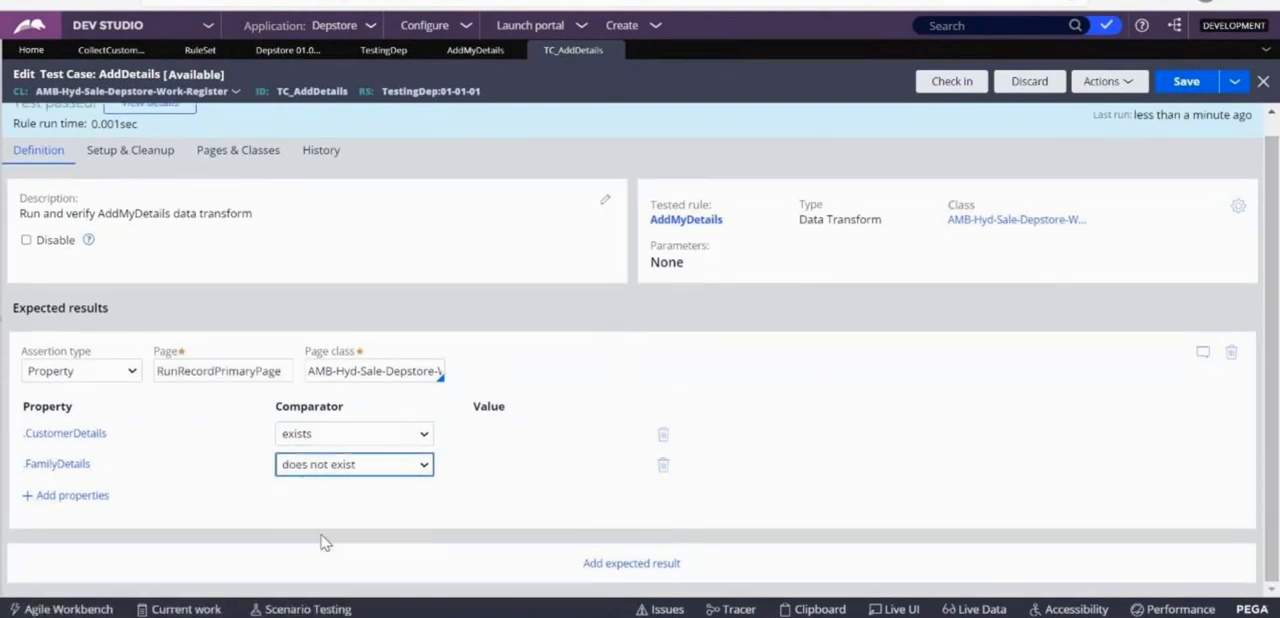
left_click(1219, 81)
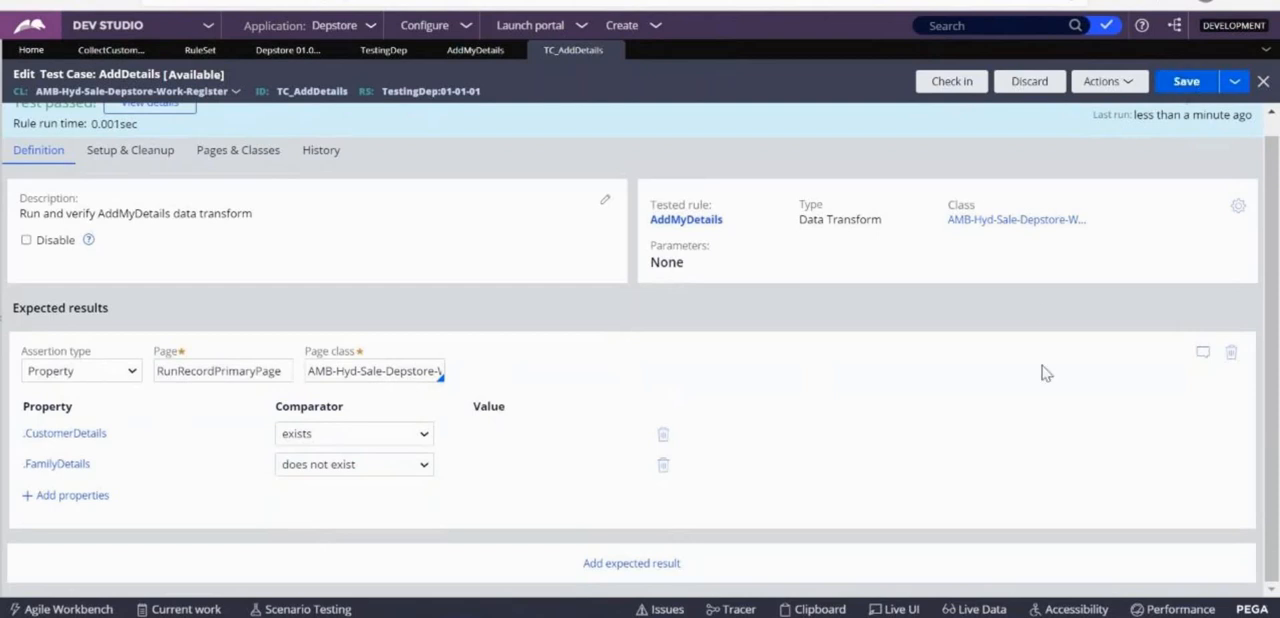
left_click(1077, 86)
left_click(1066, 104)
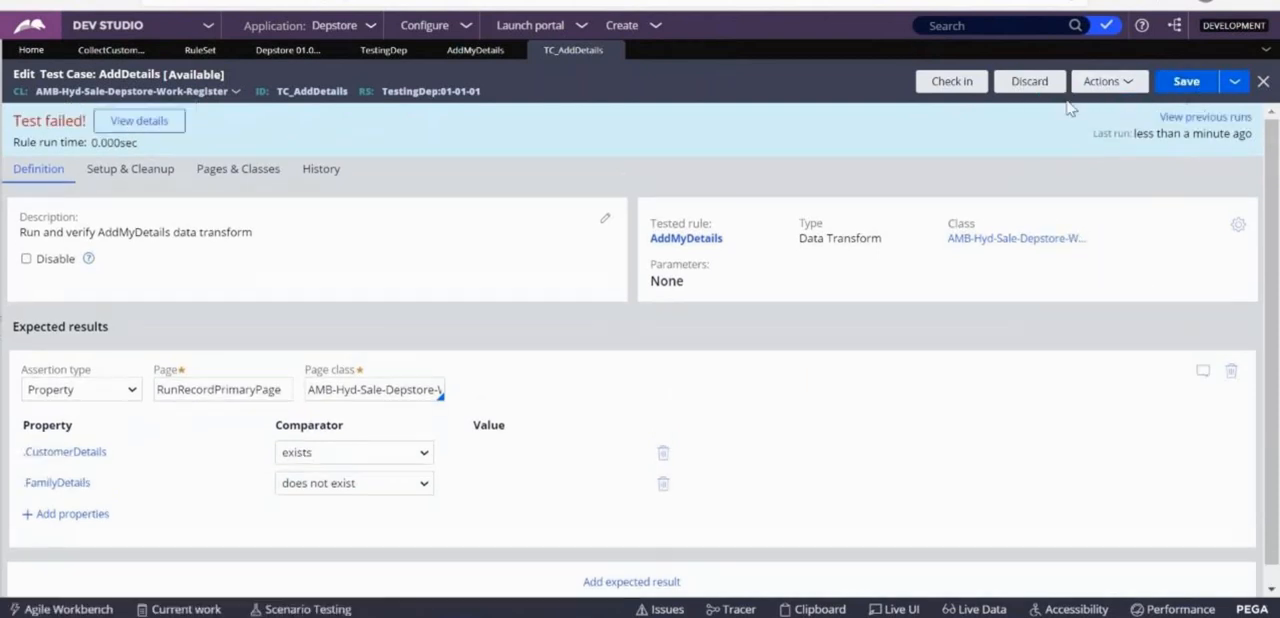
Check the actual value for .FamilyDetails in the detailed test results and close them.
left_click(141, 124)
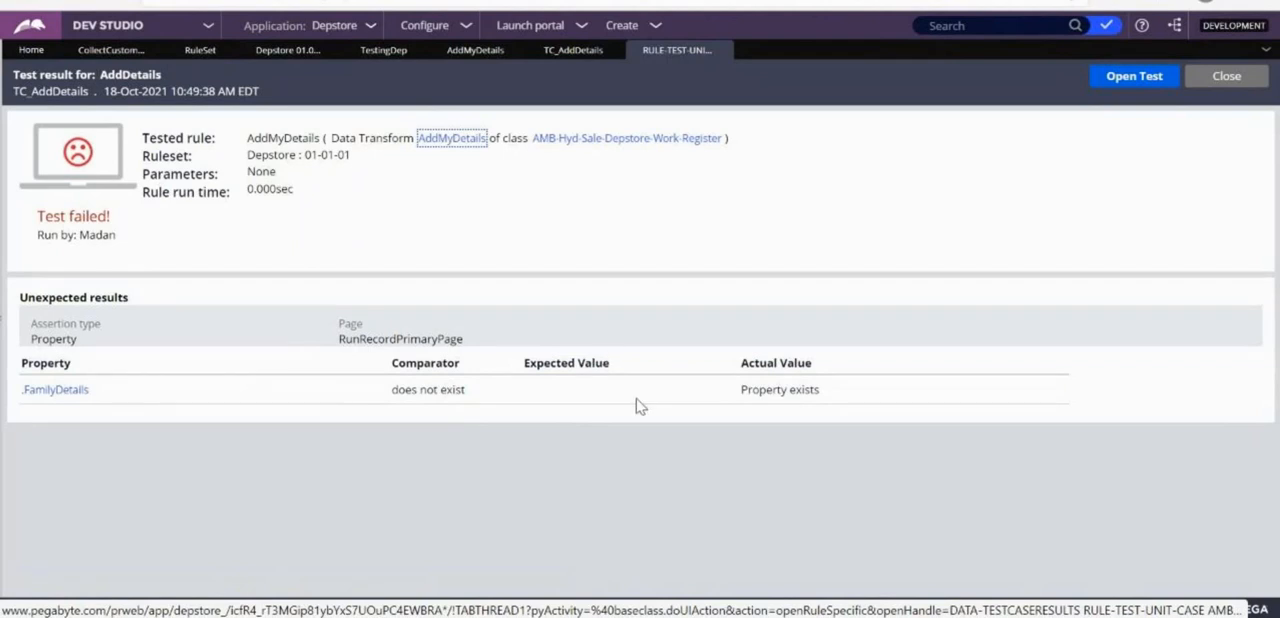
left_click_drag(735, 401, 867, 409)
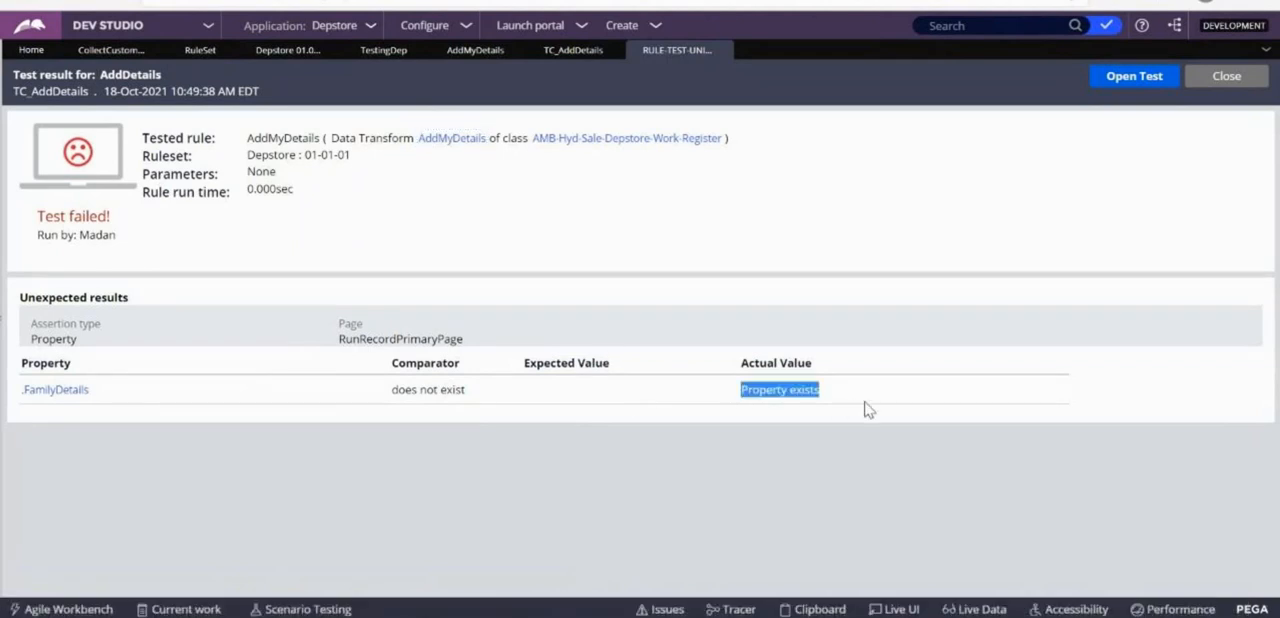
left_click(1220, 78)
Set the .FamilyDetails comparator to "exists" and the .CustomerDetails comparator to "does not exist", and save the test case.
left_click(325, 485)
left_click(312, 515)
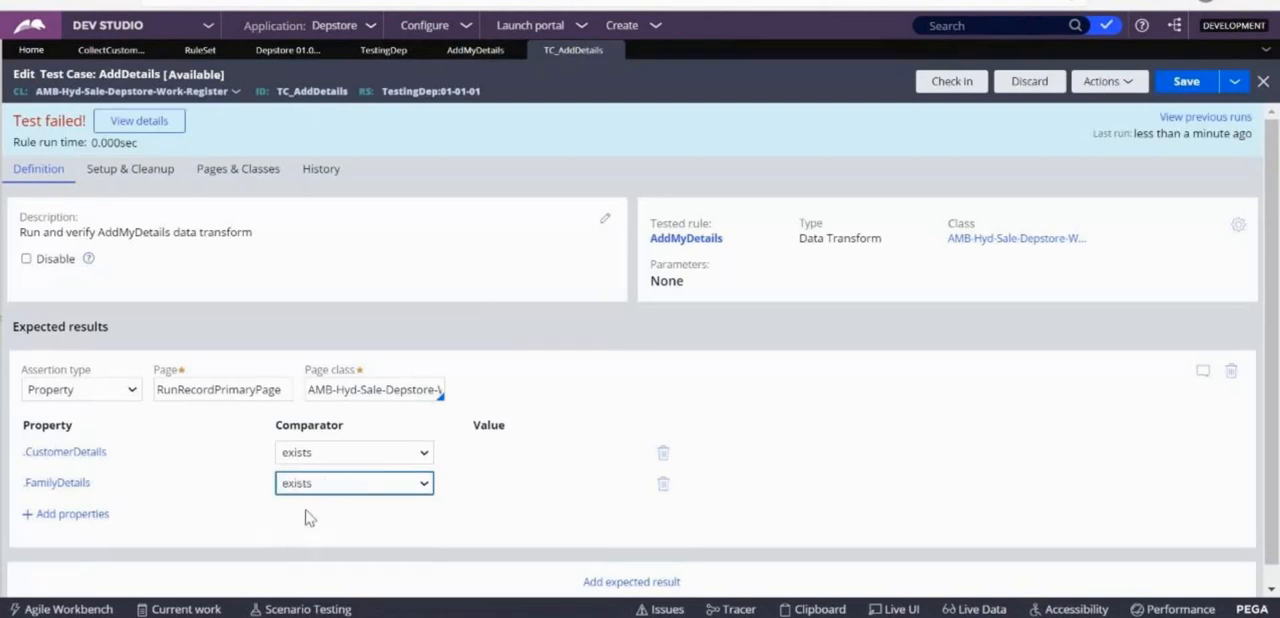
left_click(318, 456)
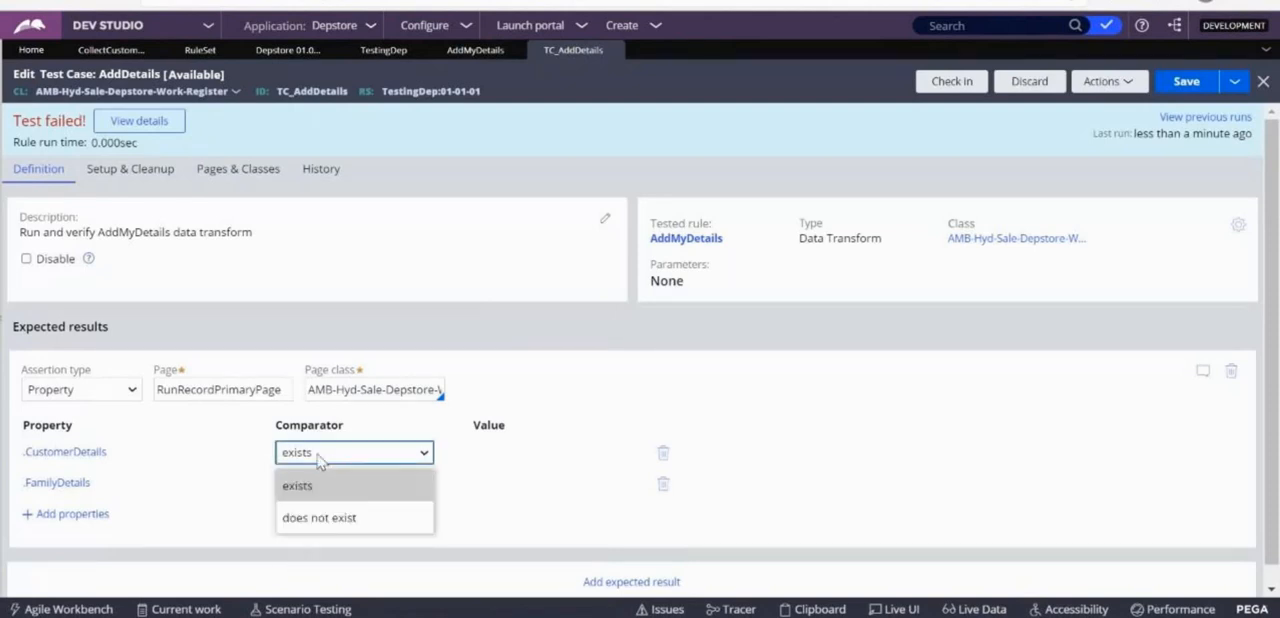
left_click(303, 517)
left_click(1186, 81)
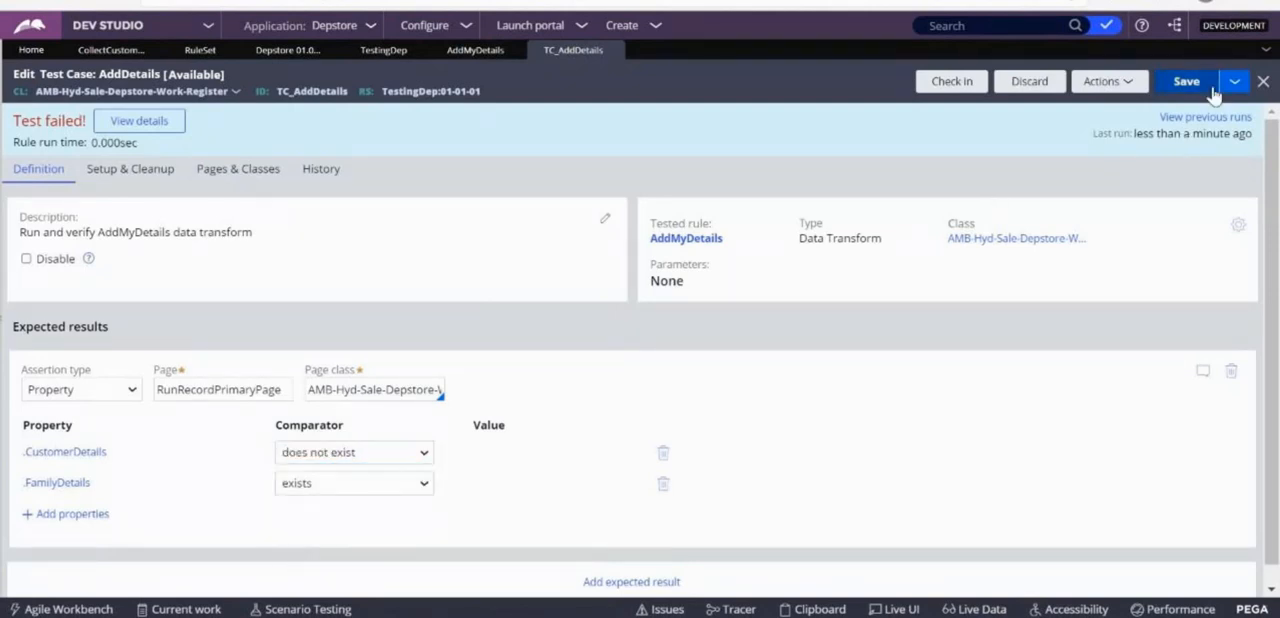
Run the AddDetails test case, check the comparator and actual value for .CustomerDetails in the detailed results, and close them.
left_click(1129, 86)
left_click(1078, 105)
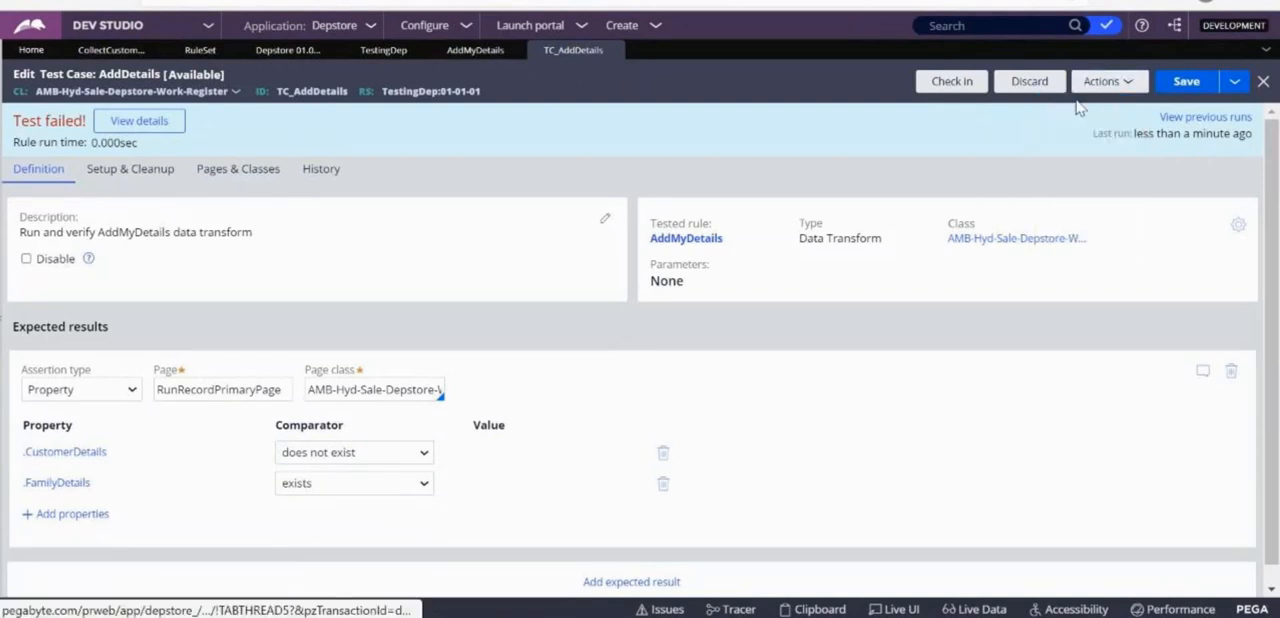
left_click(129, 120)
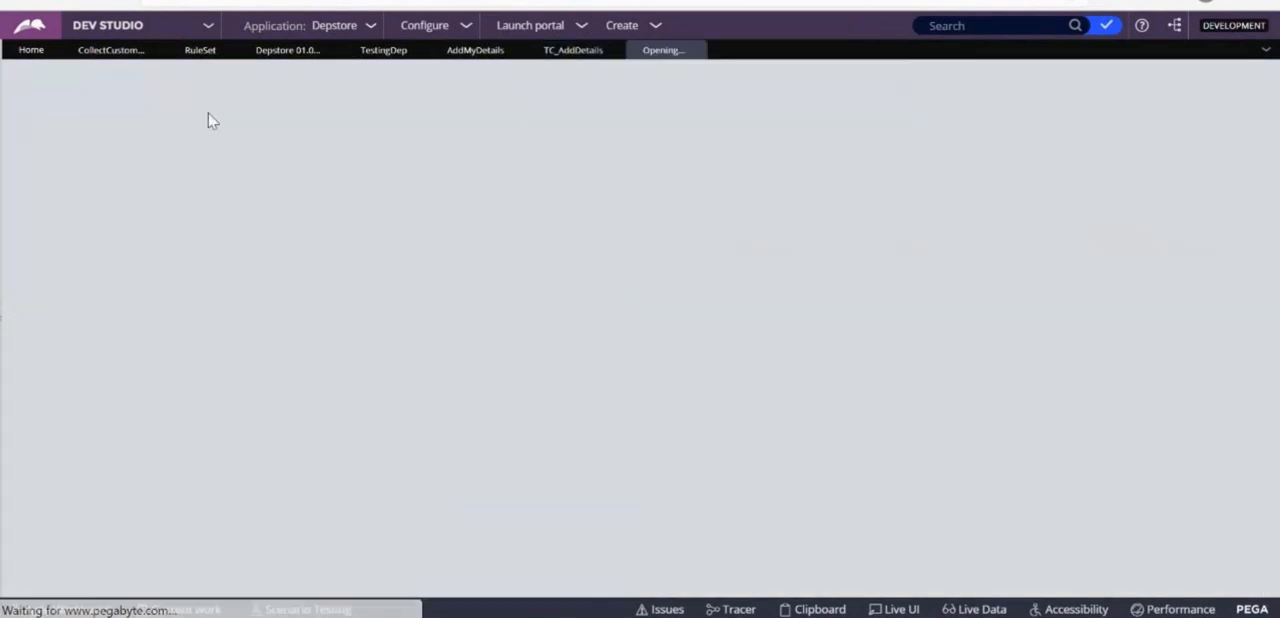
left_click_drag(392, 388, 624, 386)
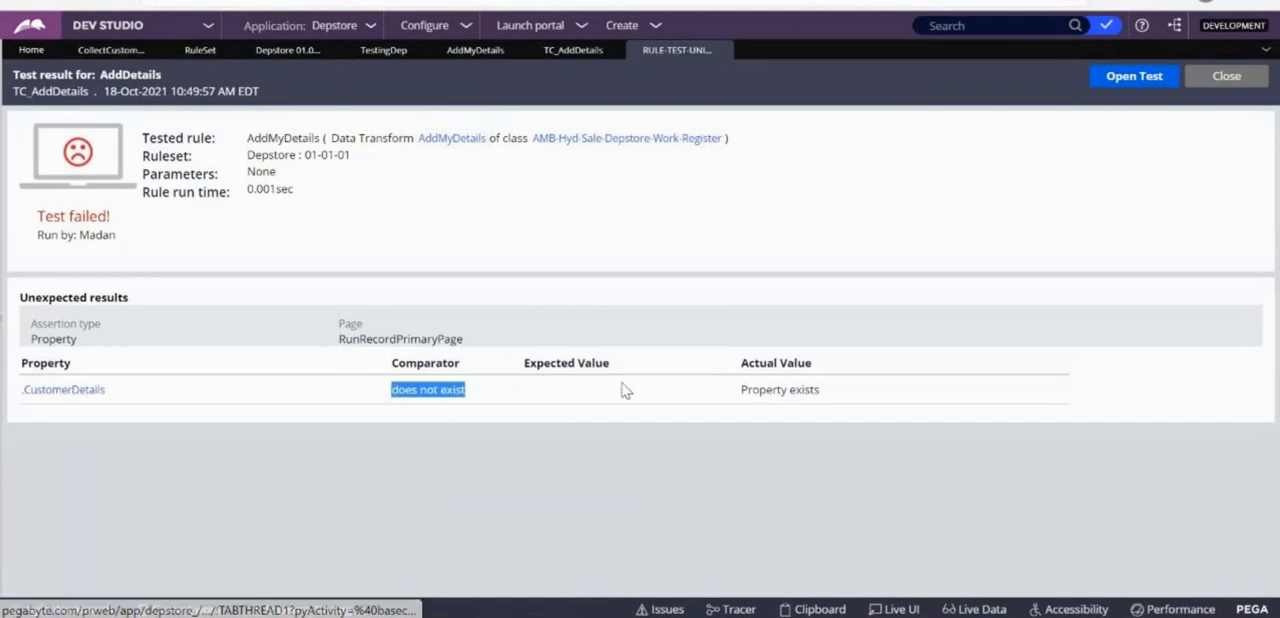
left_click(758, 382)
left_click(1229, 78)
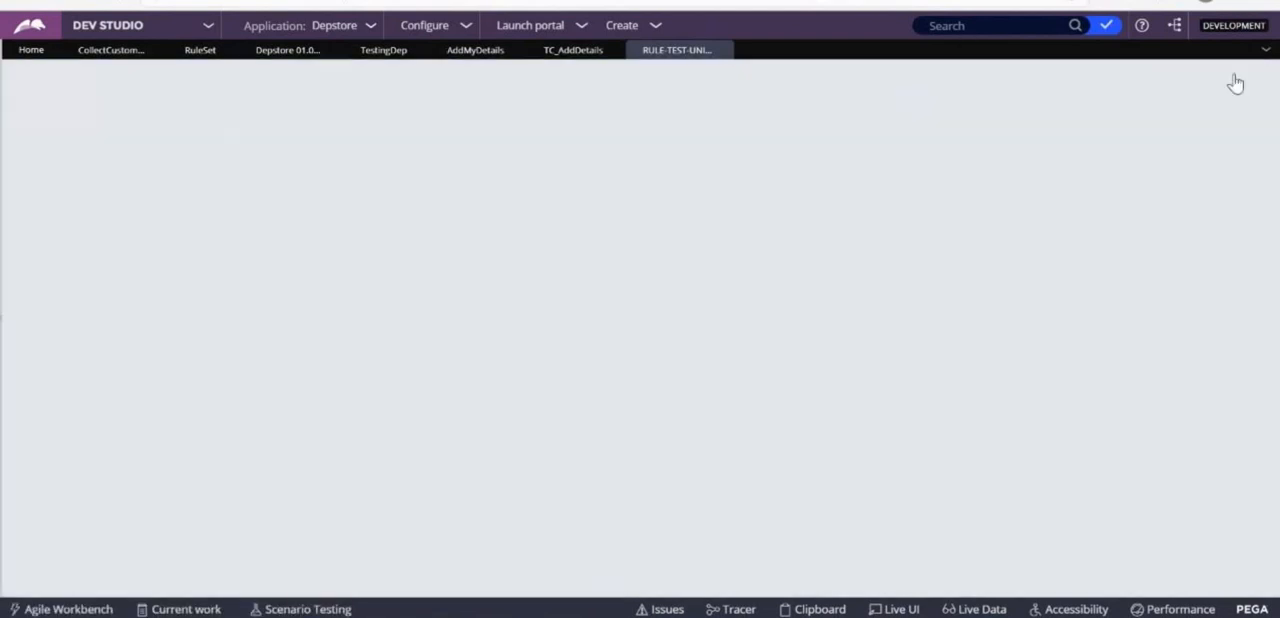
Review the .CustomerDetails target in the AddMyDetails data transform and return to the AddDetails test case.
left_click(360, 51)
left_click(476, 55)
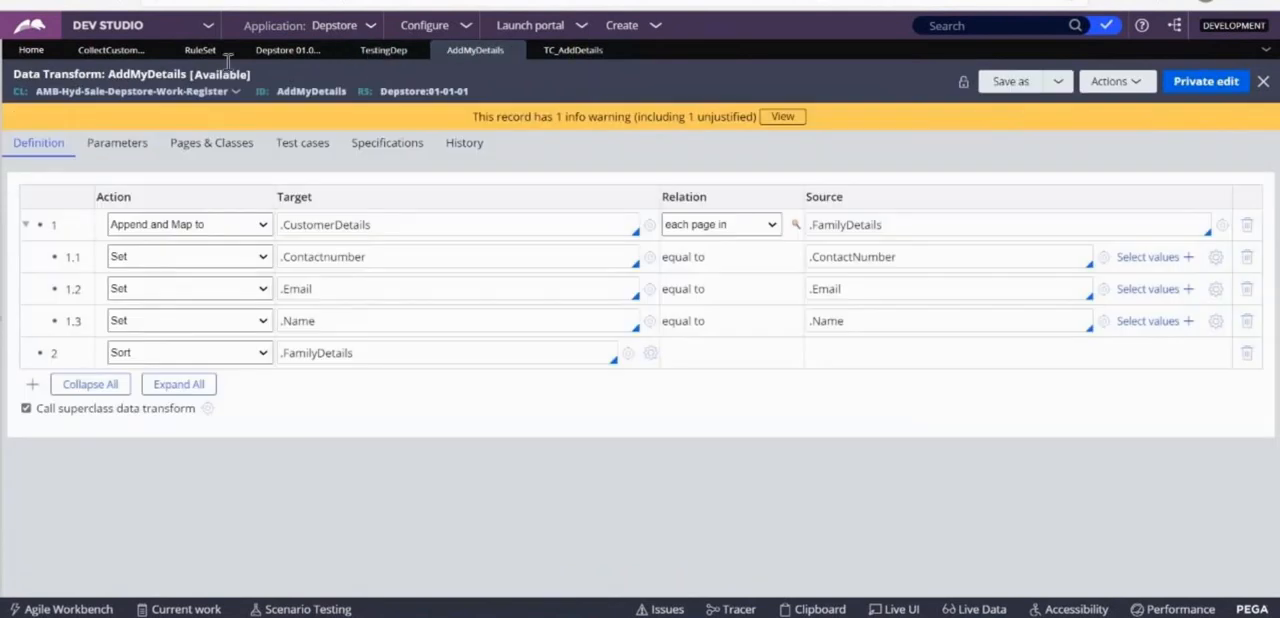
left_click_drag(397, 224, 278, 226)
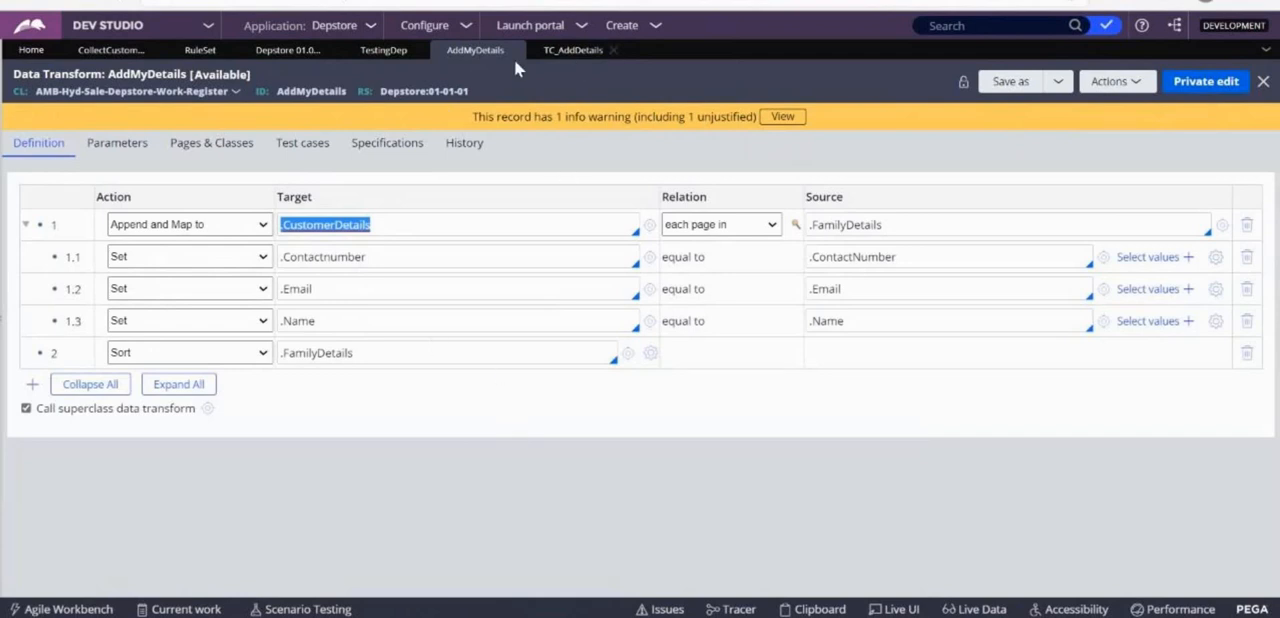
left_click(578, 50)
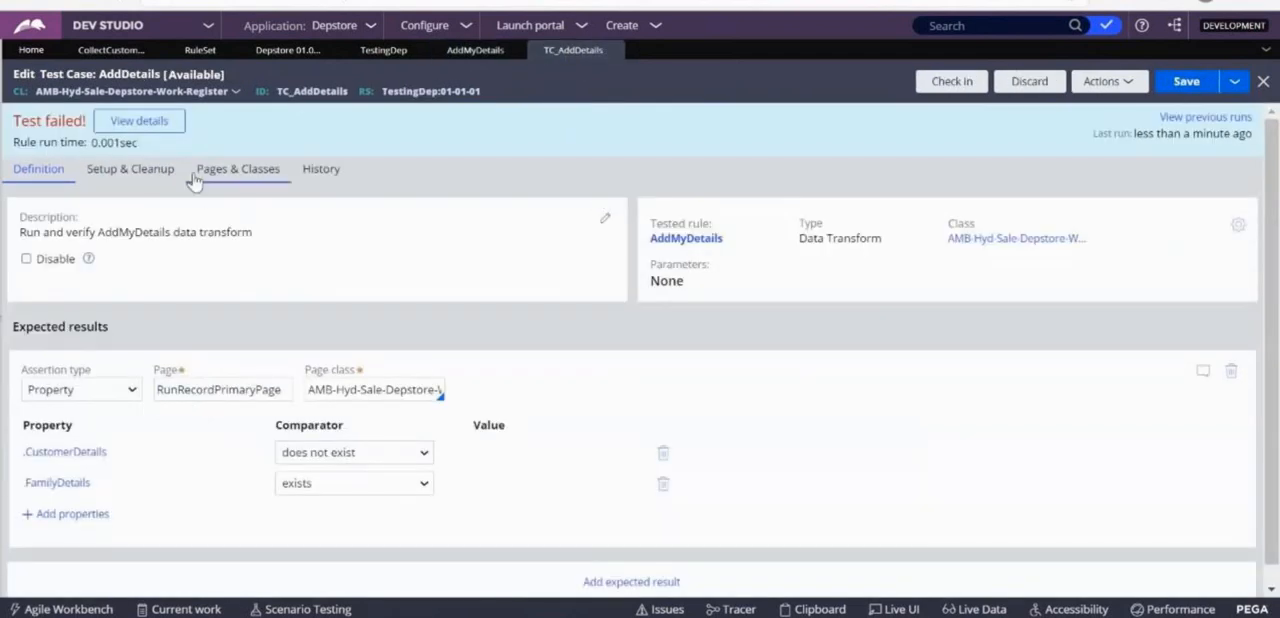
Set the .CustomerDetails comparator to "exists", save the AddDetails test case and run it.
left_click(389, 462)
left_click(337, 480)
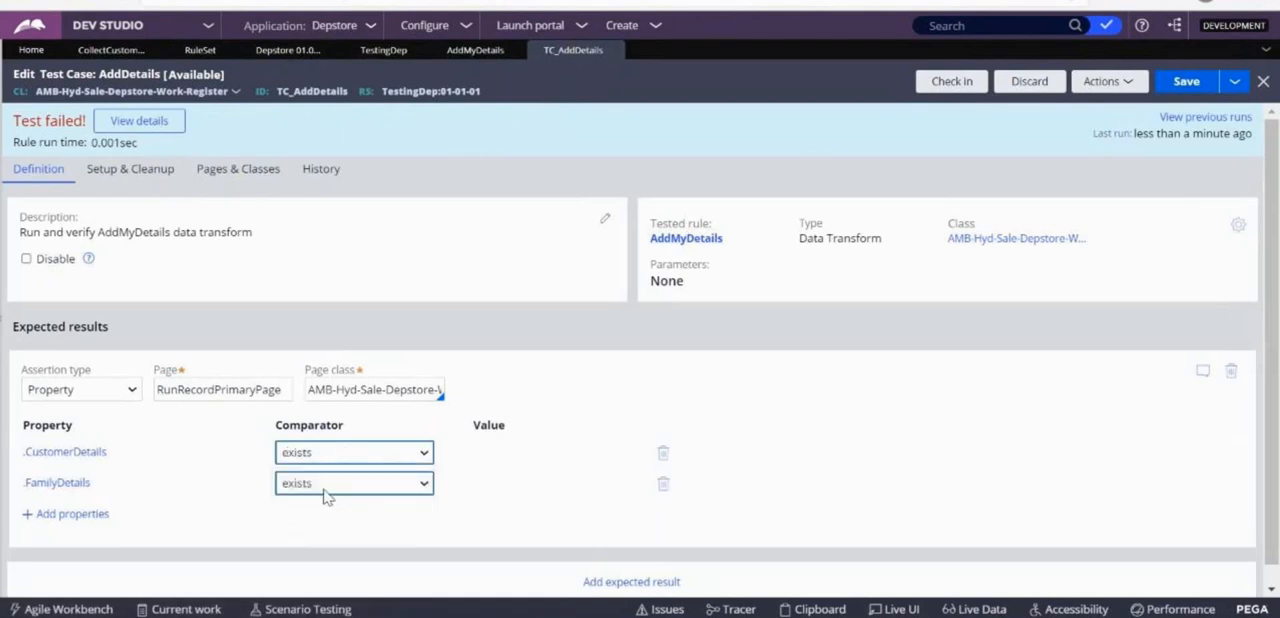
left_click(1177, 86)
left_click(1108, 81)
left_click(1058, 103)
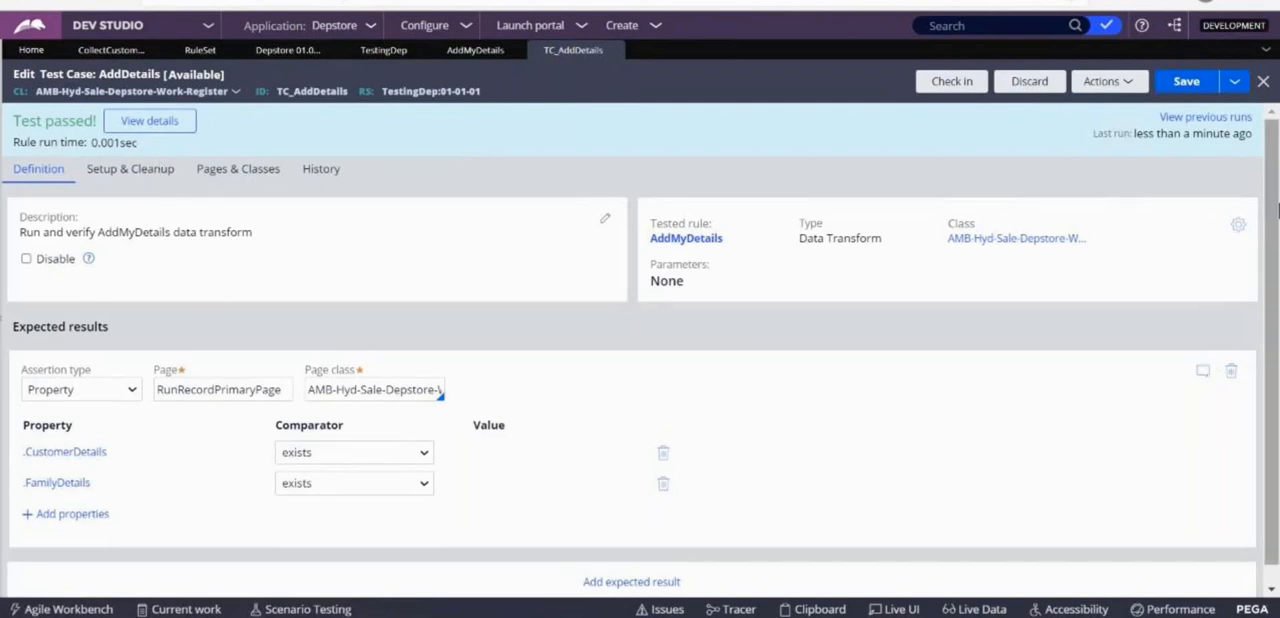
Add a second expected result of type Expected run time and make the test case fail when this validation fails.
scroll(1277, 207, "down", 1)
left_click(614, 563)
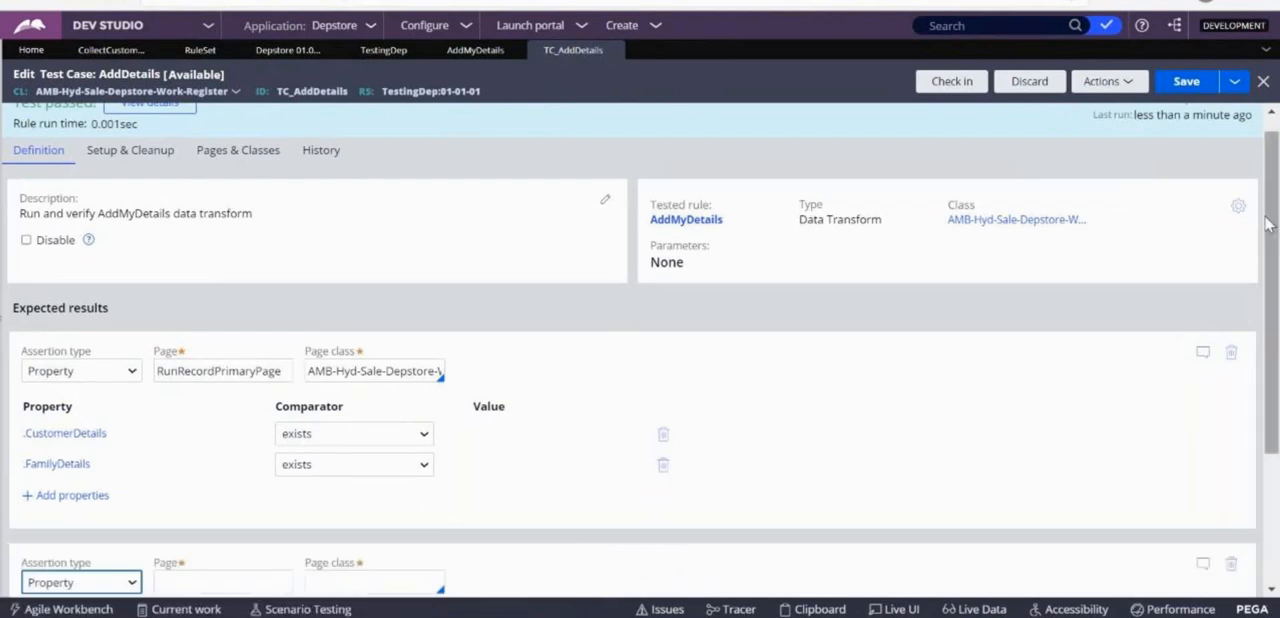
scroll(1255, 222, "down", 2)
left_click(112, 387)
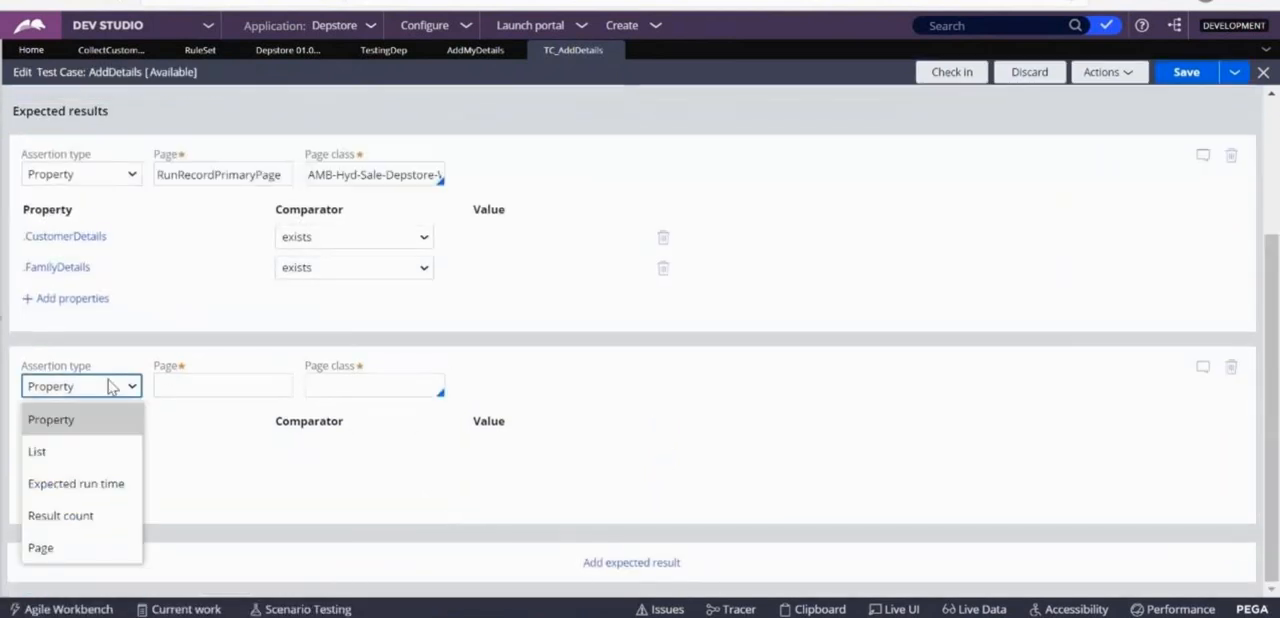
left_click(86, 484)
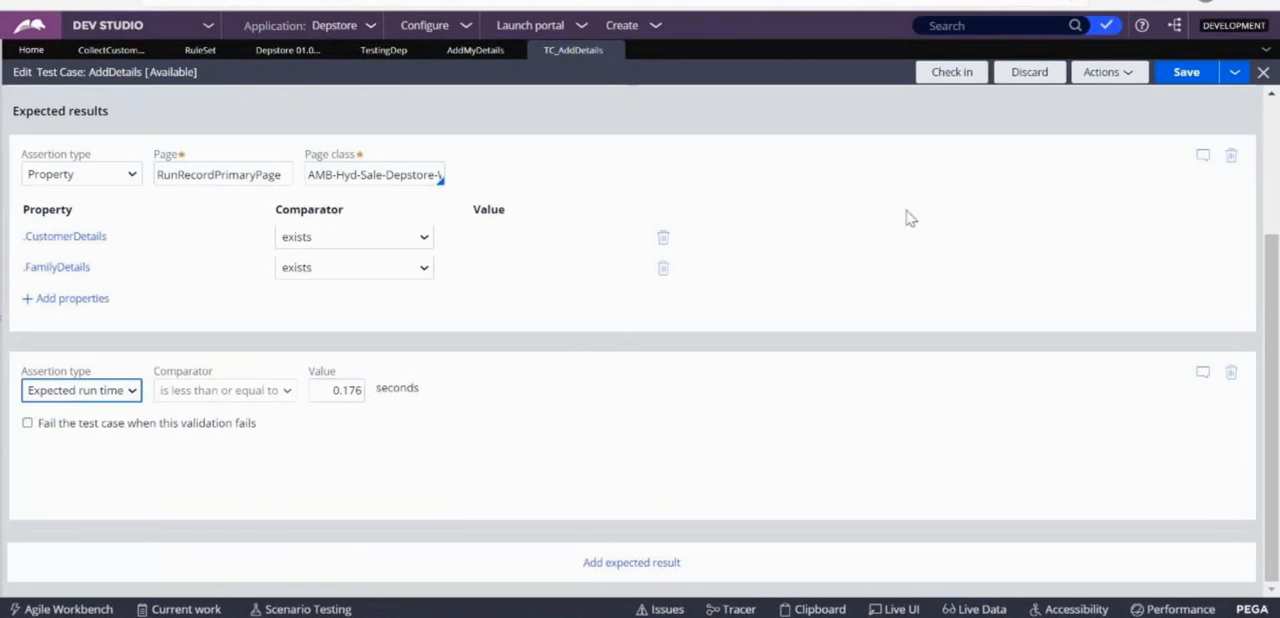
left_click(24, 420)
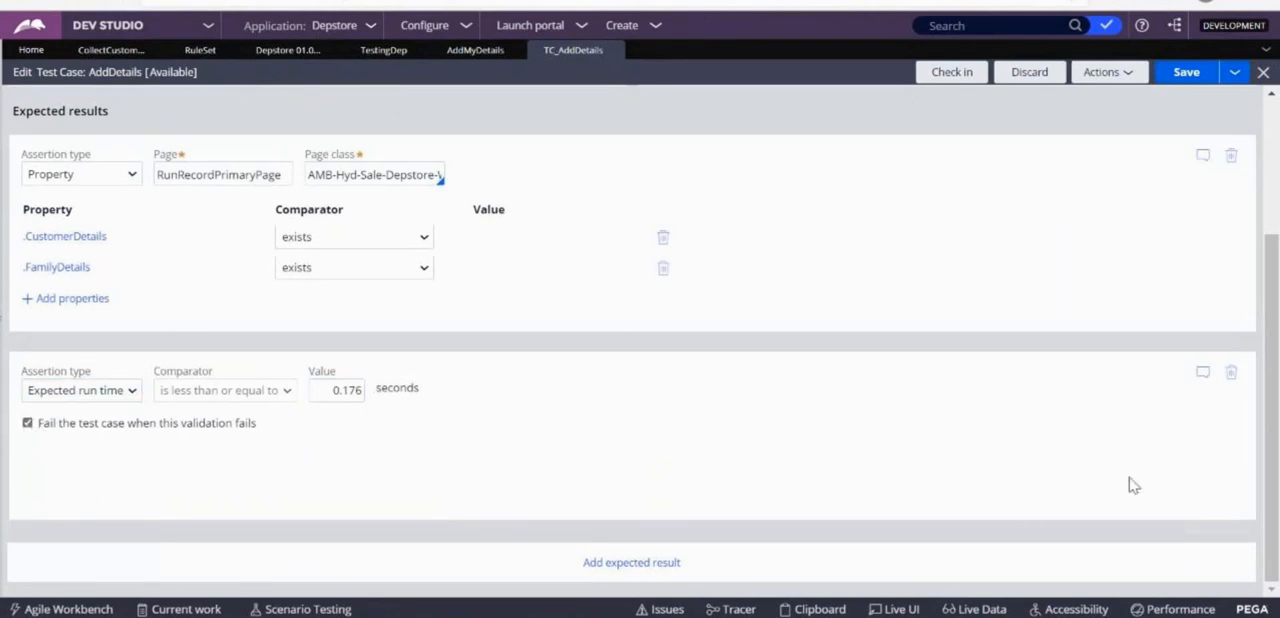
Save and run AddDetails with the run time assertion, compare the actual and expected run times, and run it again.
left_click_drag(1271, 490, 1269, 219)
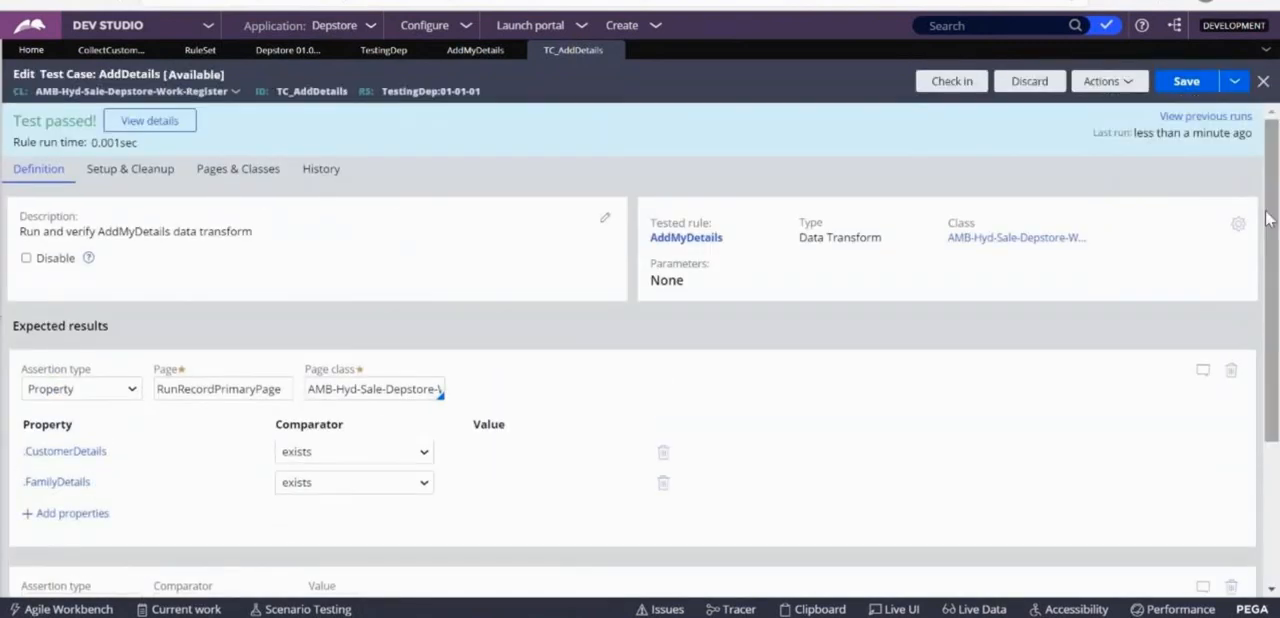
left_click(1186, 88)
left_click(1110, 86)
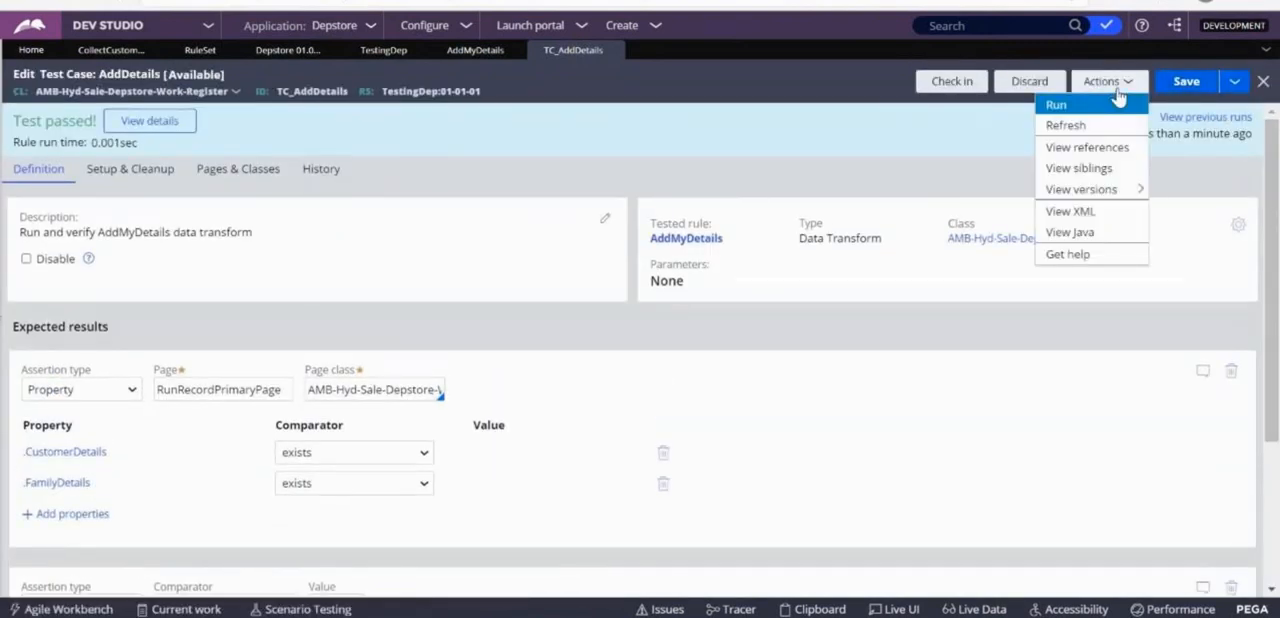
left_click(1088, 110)
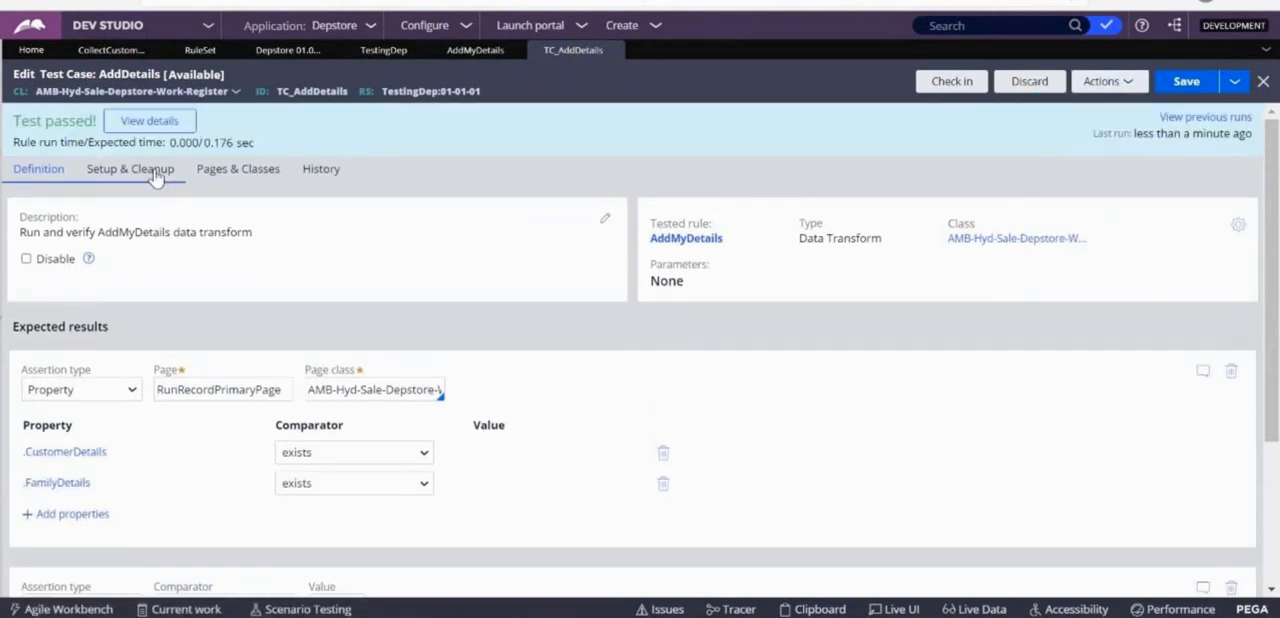
left_click_drag(172, 144, 197, 144)
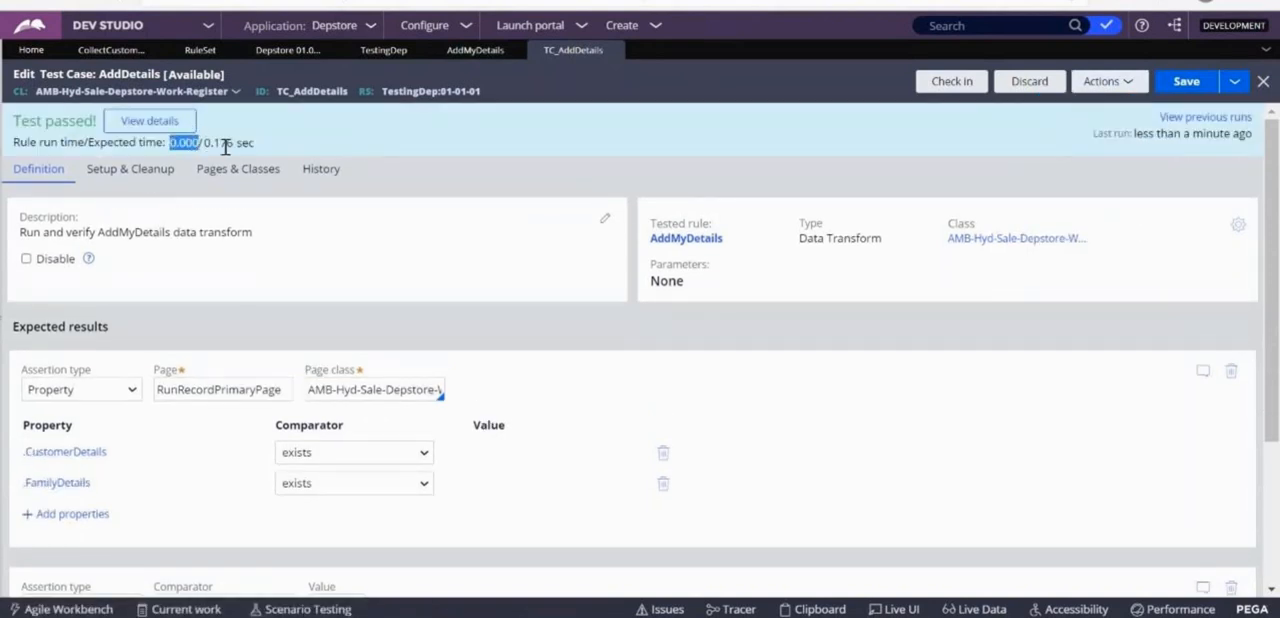
left_click(1128, 82)
left_click(1085, 108)
Inspect the value of the Expected run time assertion and start checking in the AddDetails test case.
scroll(1257, 198, "down", 5)
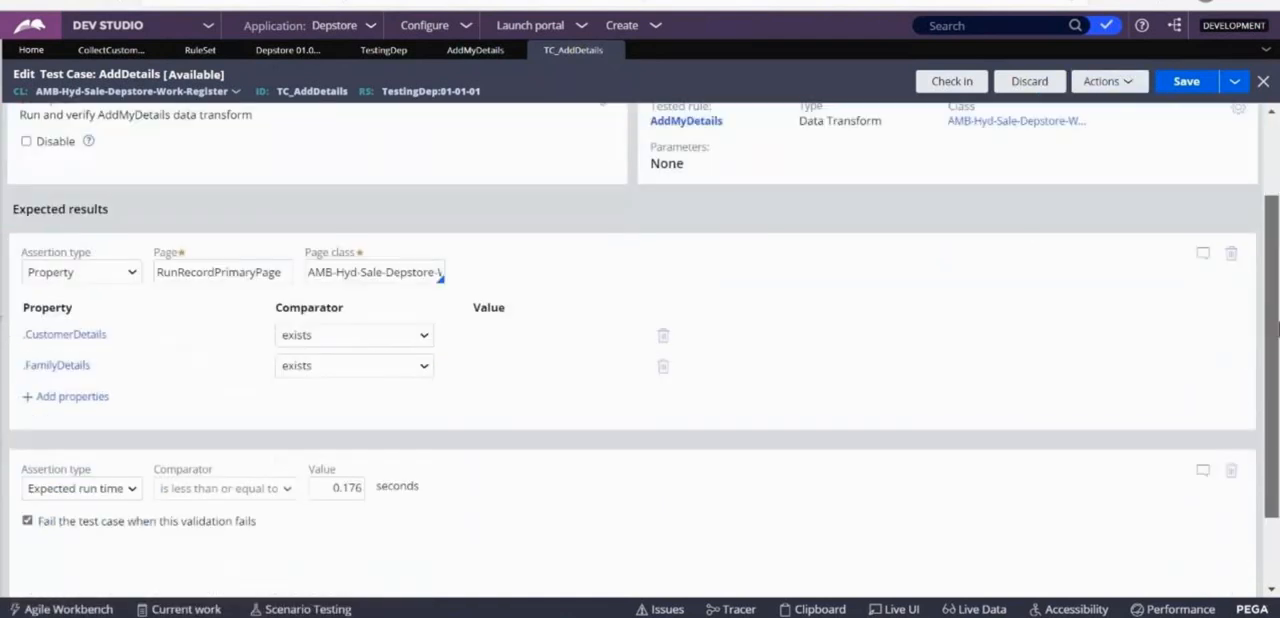
left_click(344, 390)
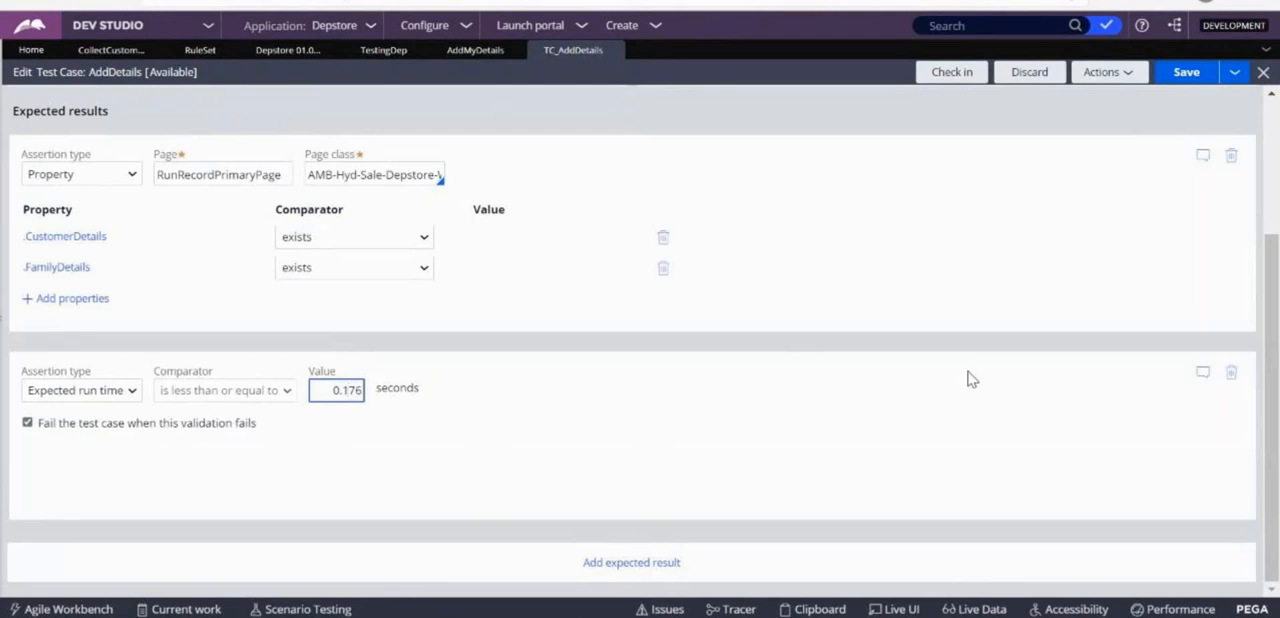
scroll(1268, 312, "up", 3)
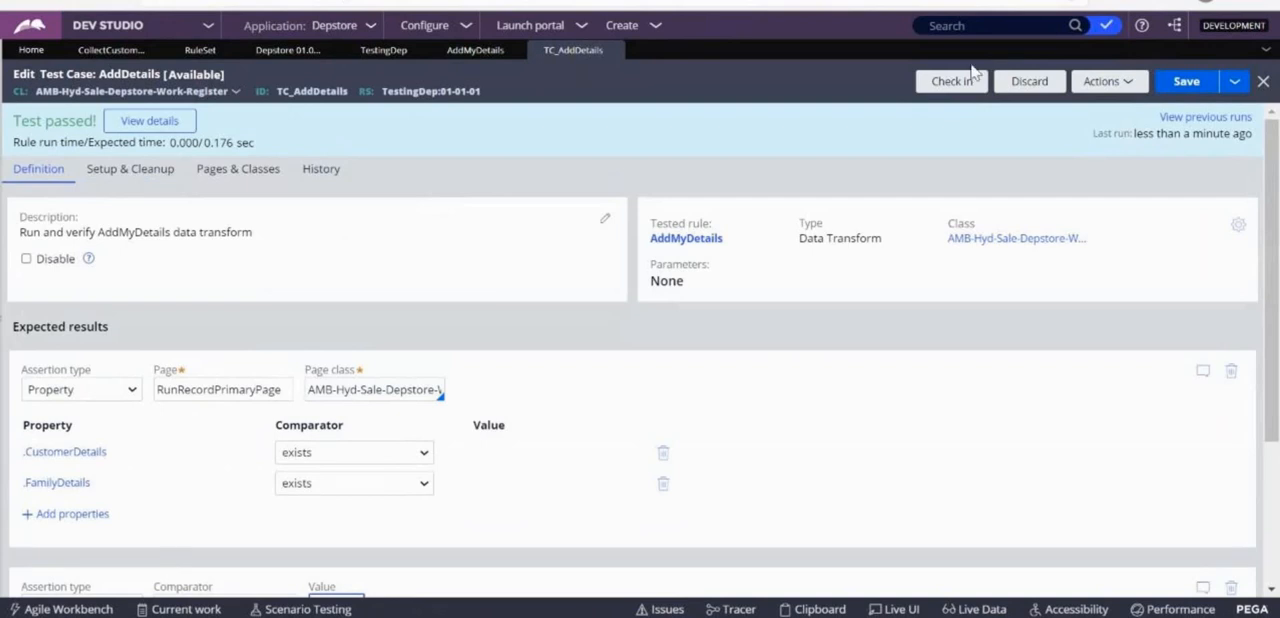
left_click(966, 80)
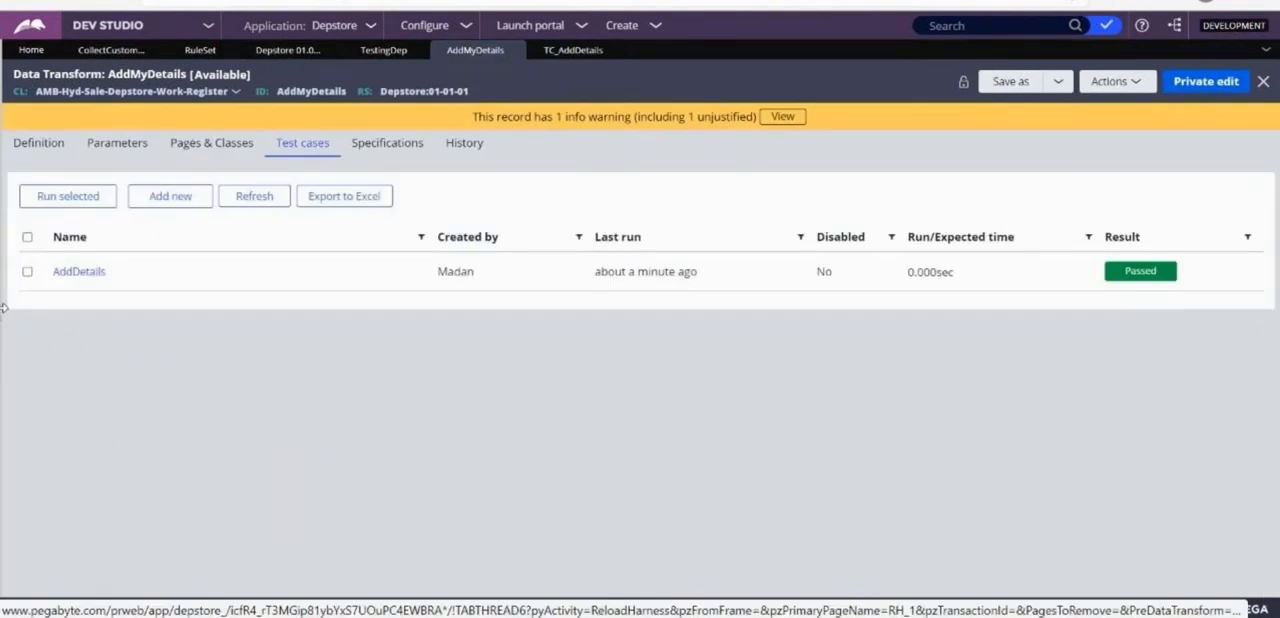
Show the application explorer and open the Sample decision tree of the PurchaseOrder case type.
left_click_drag(3, 308, 311, 391)
left_click(91, 79)
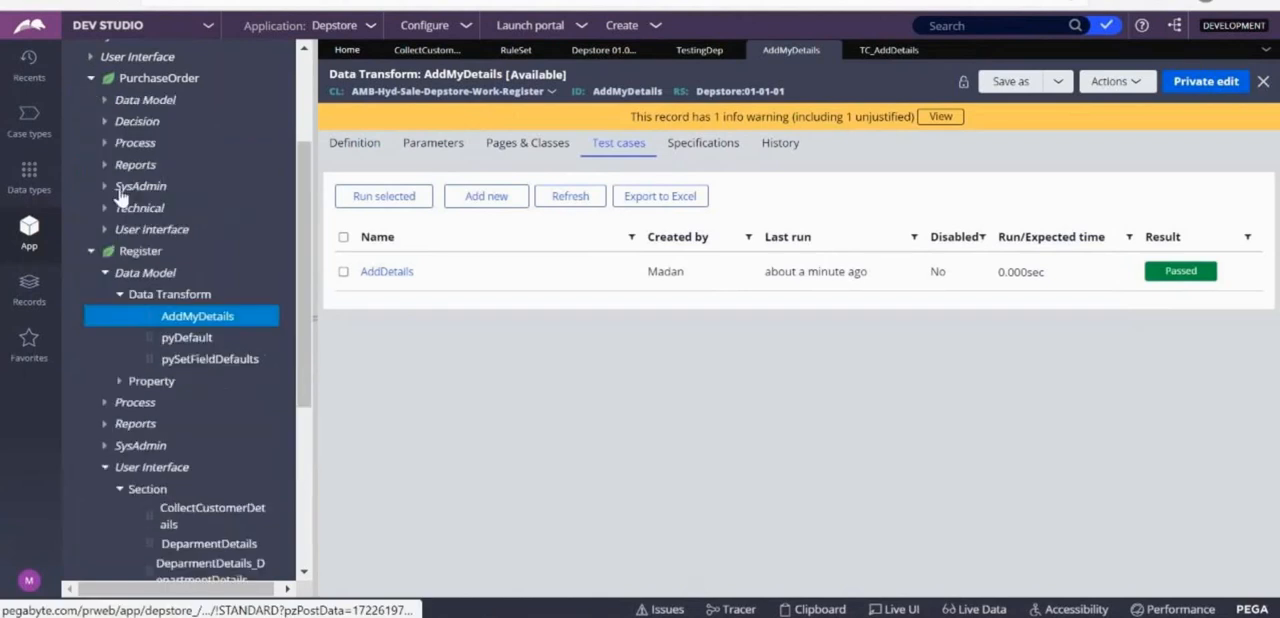
left_click(94, 120)
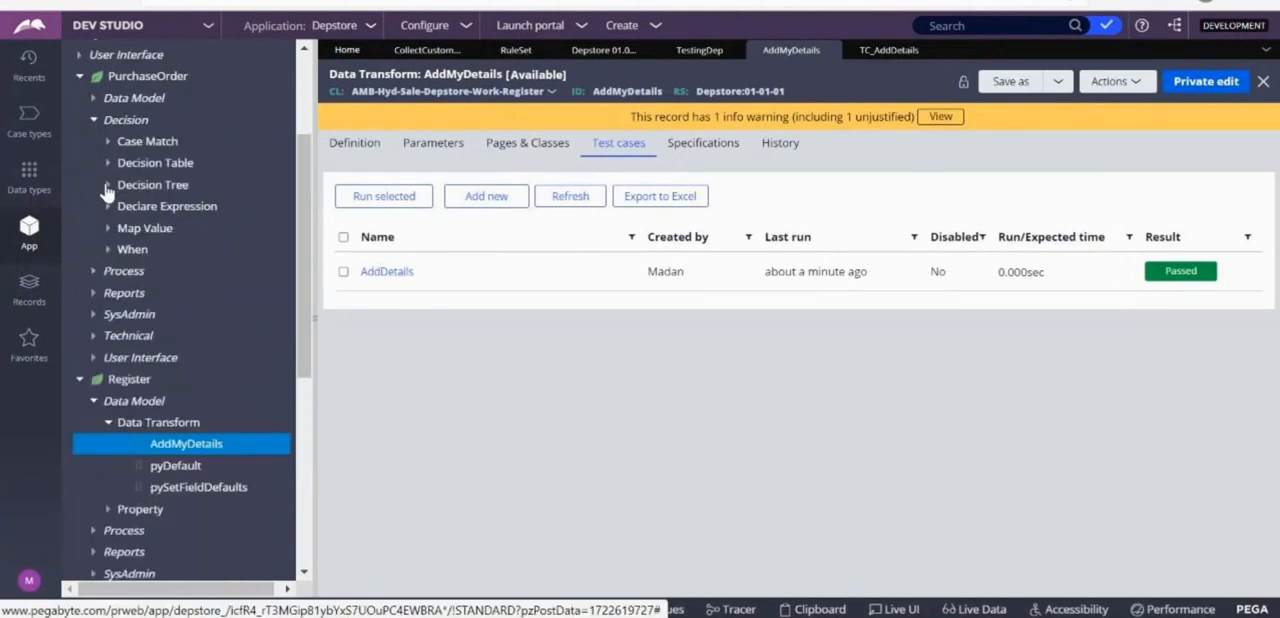
left_click(106, 186)
left_click(180, 241)
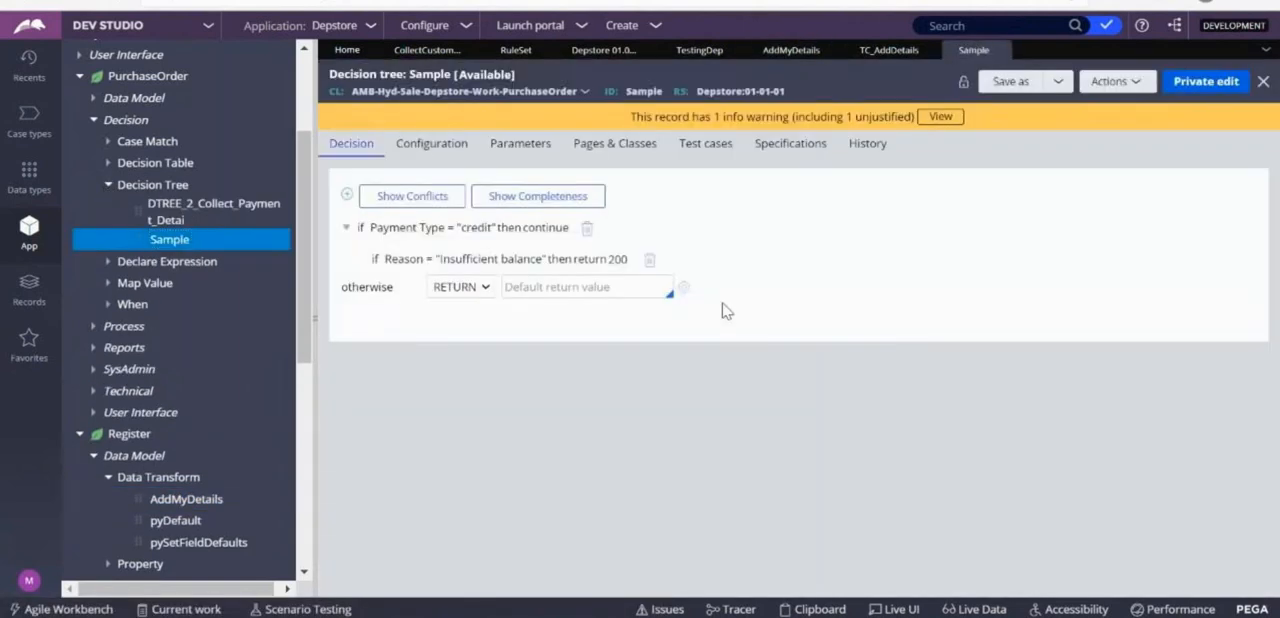
Add a new test case for the Sample decision tree by converting its run to a test.
left_click(710, 152)
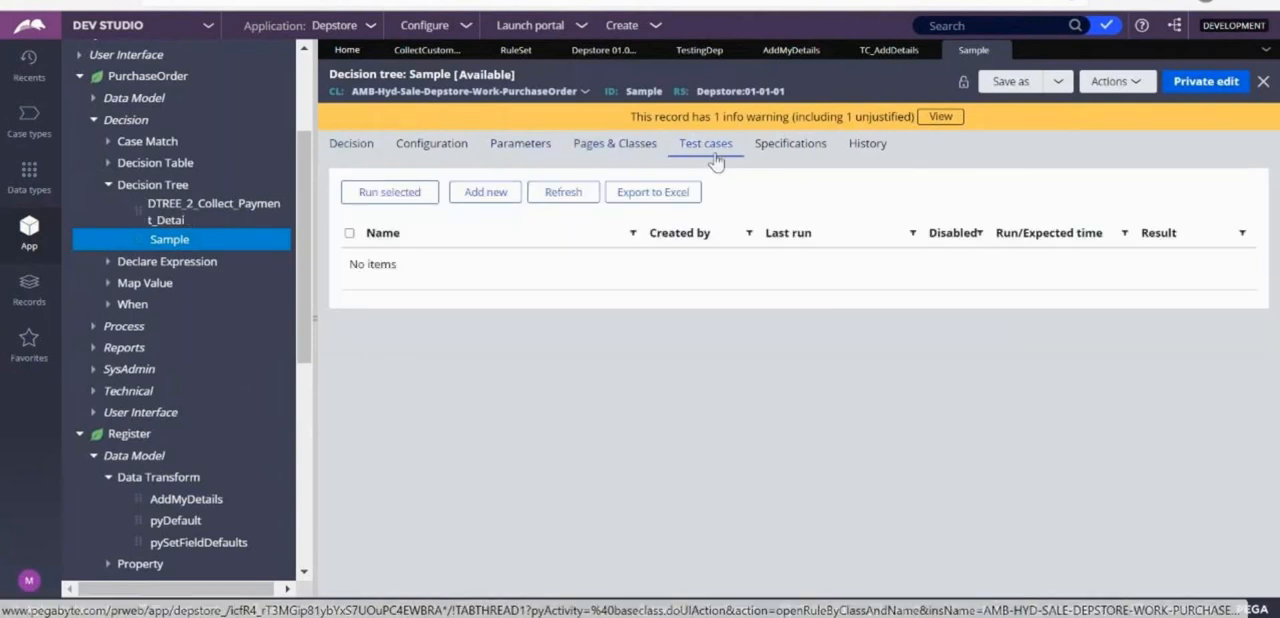
left_click(486, 192)
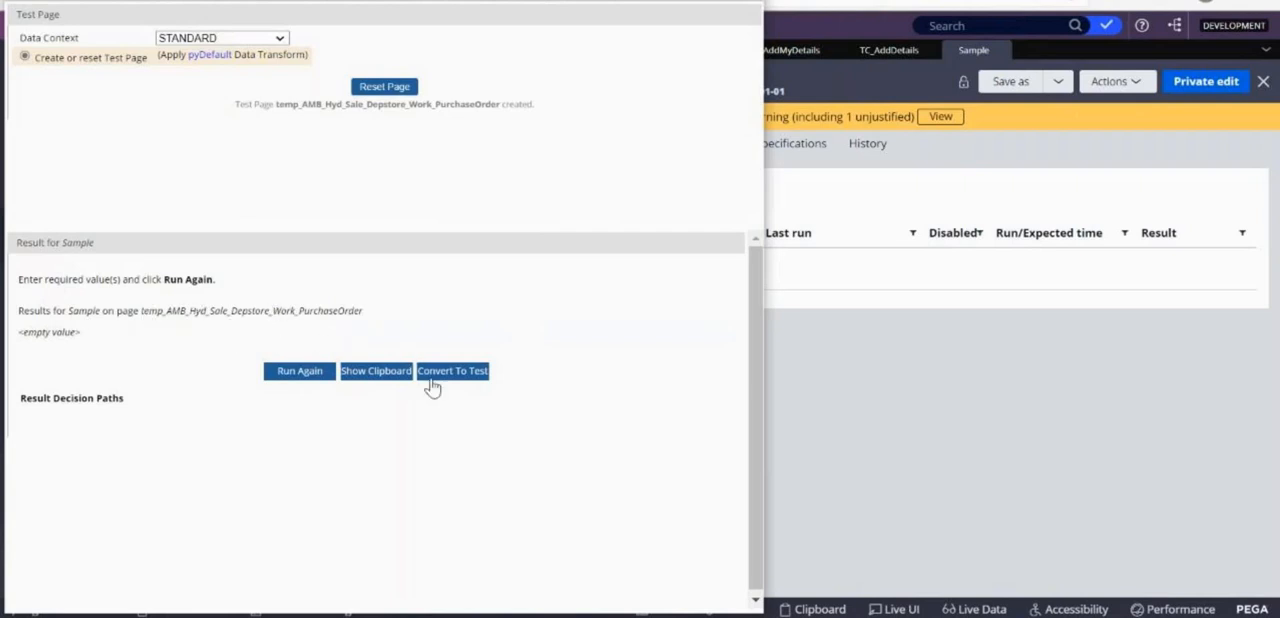
left_click(452, 371)
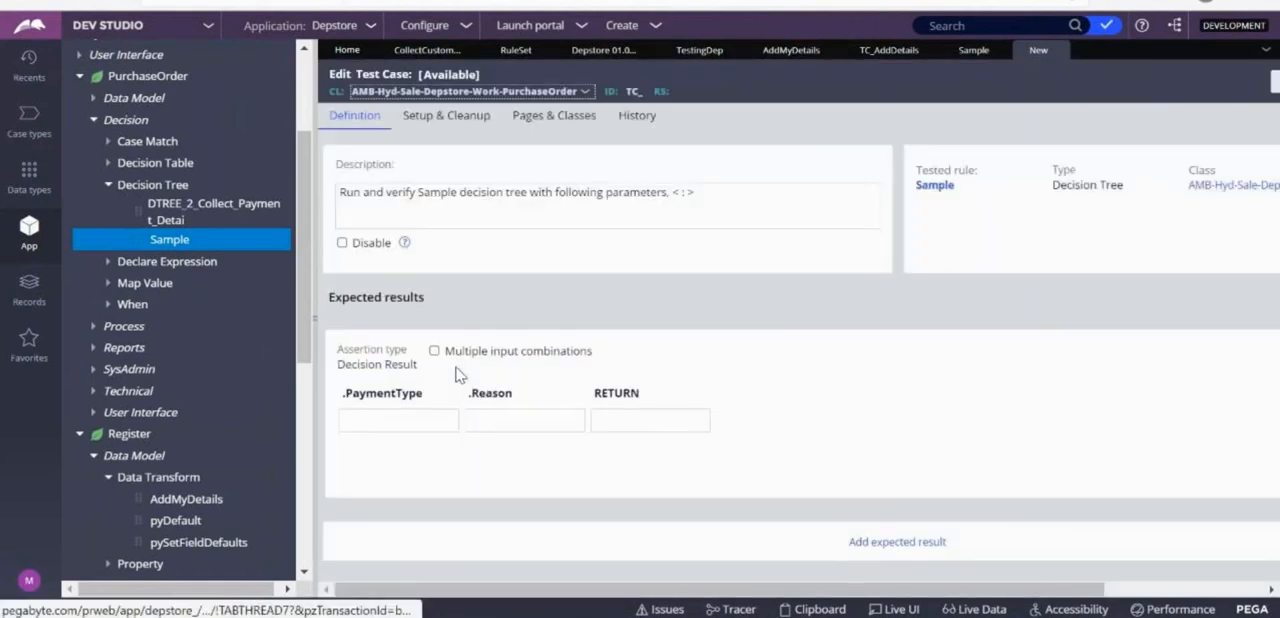
Compare the new test case's .PaymentType, .Reason and RETURN fields with the conditions defined in the Sample decision tree.
left_click(425, 426)
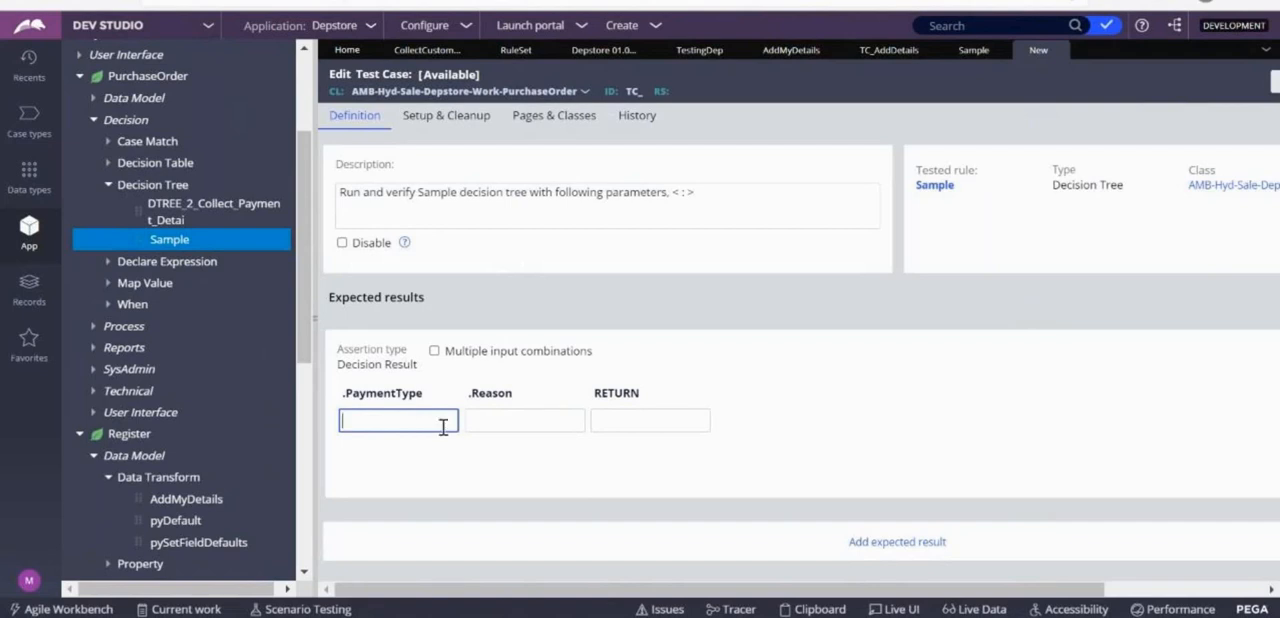
left_click(495, 430)
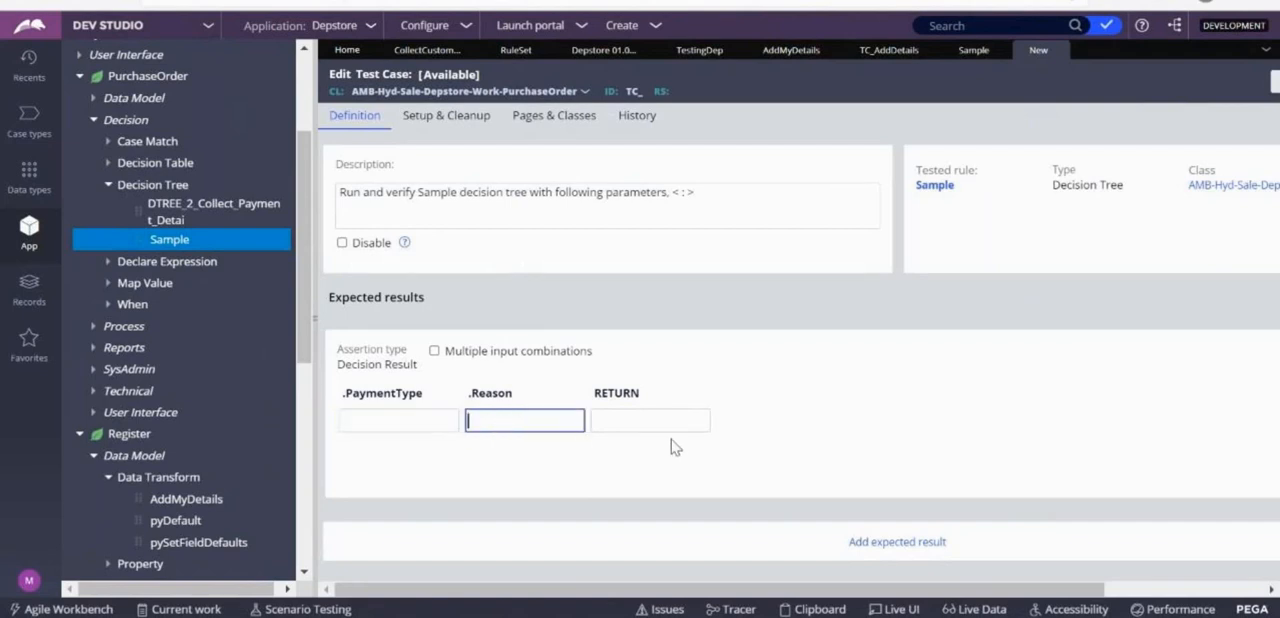
left_click(626, 421)
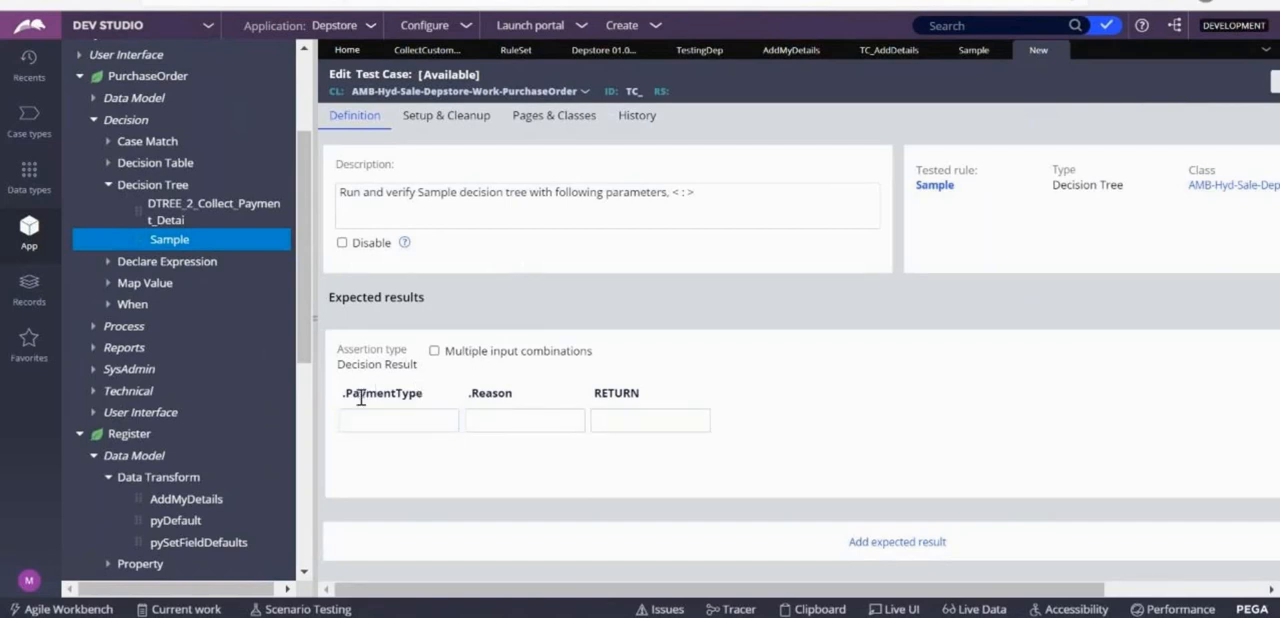
left_click(393, 424)
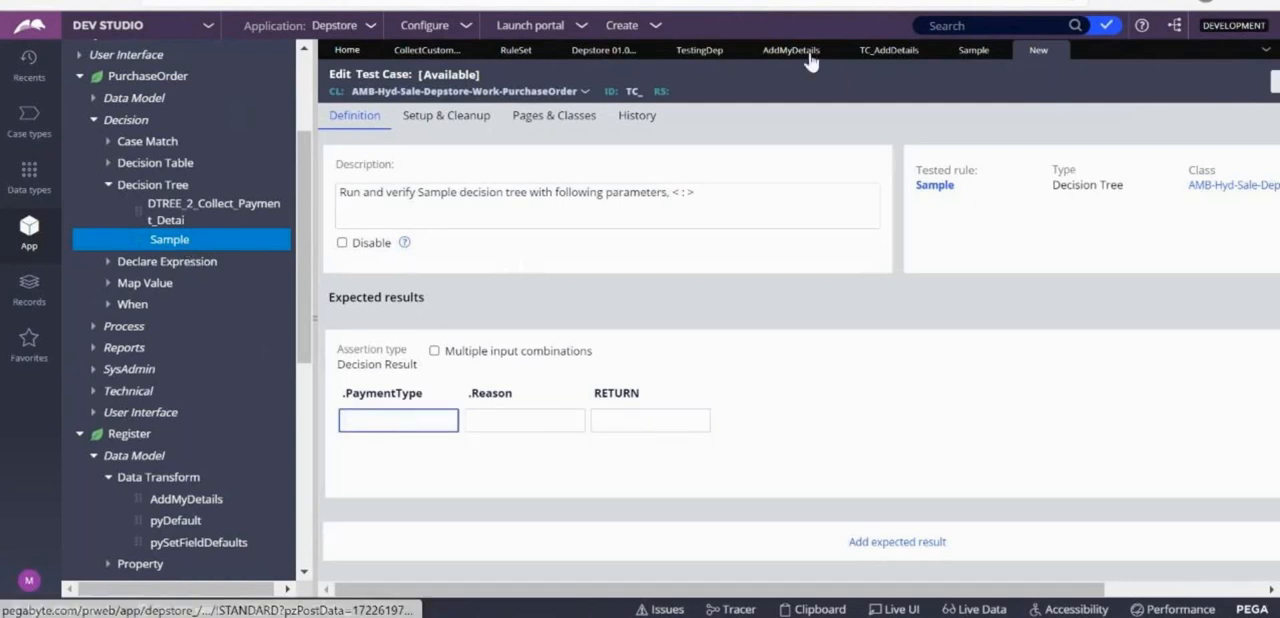
left_click(955, 51)
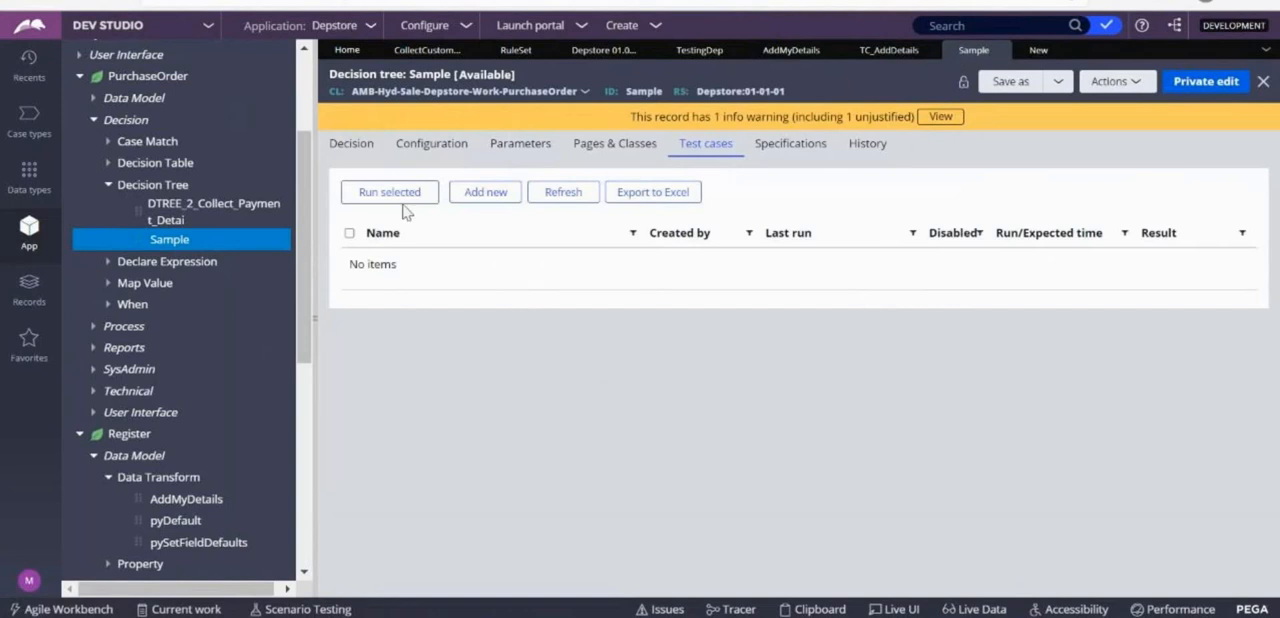
left_click(351, 143)
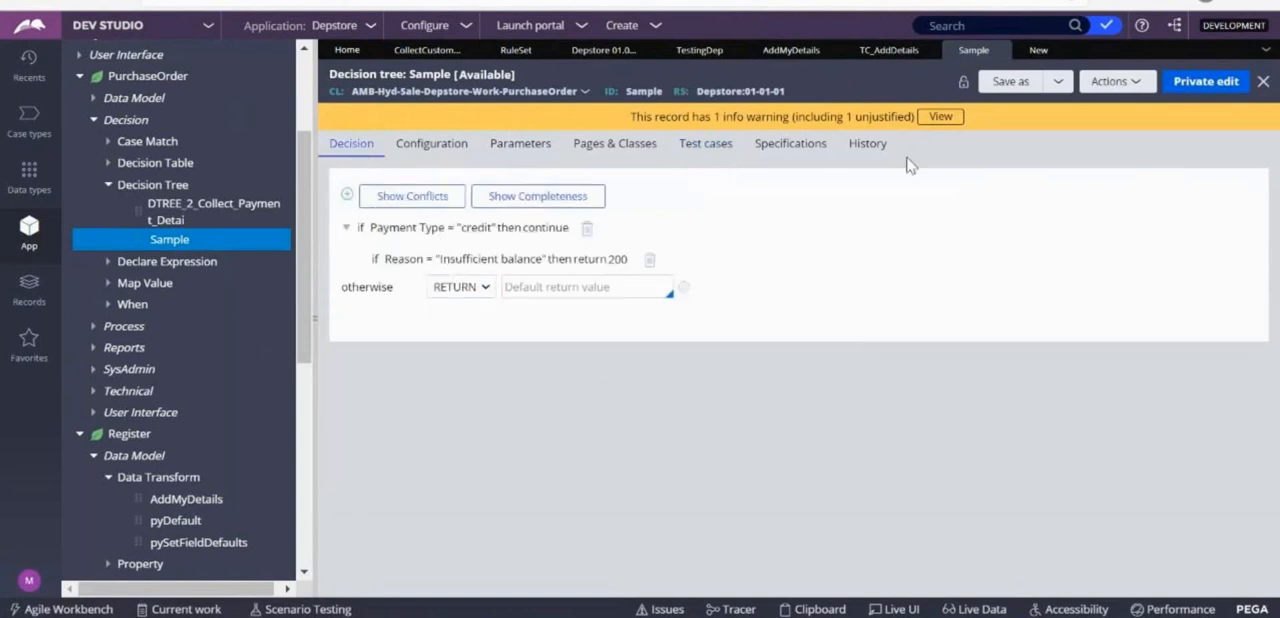
left_click(1040, 50)
left_click(394, 425)
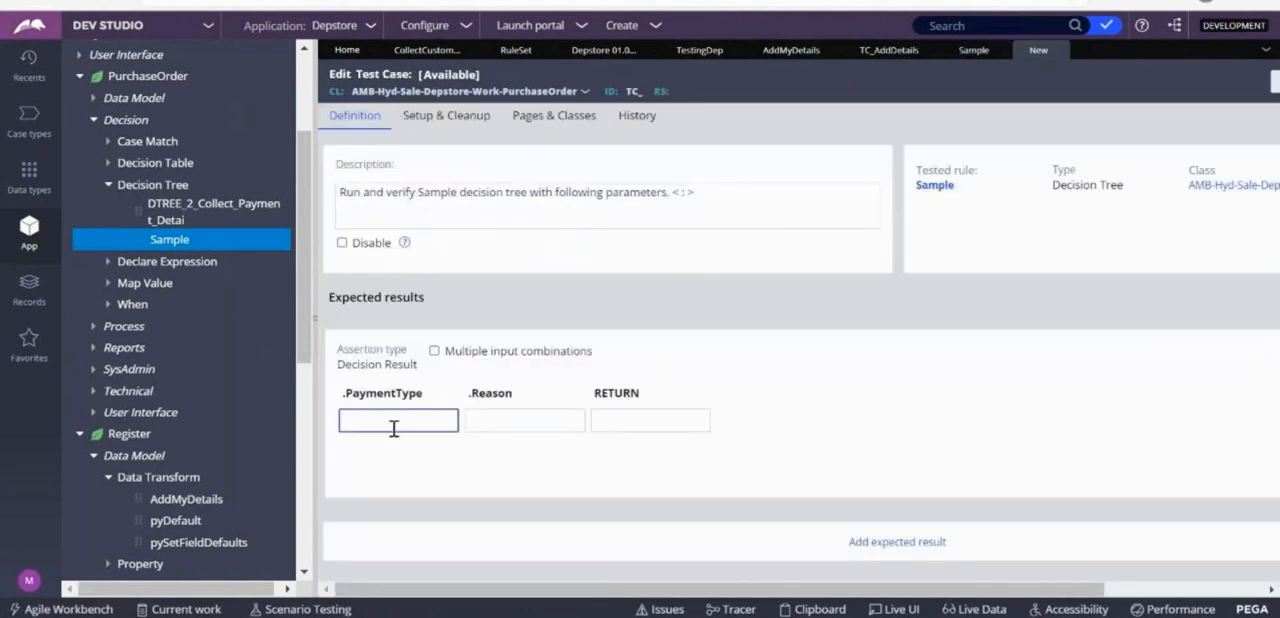
left_click(490, 418)
left_click(968, 52)
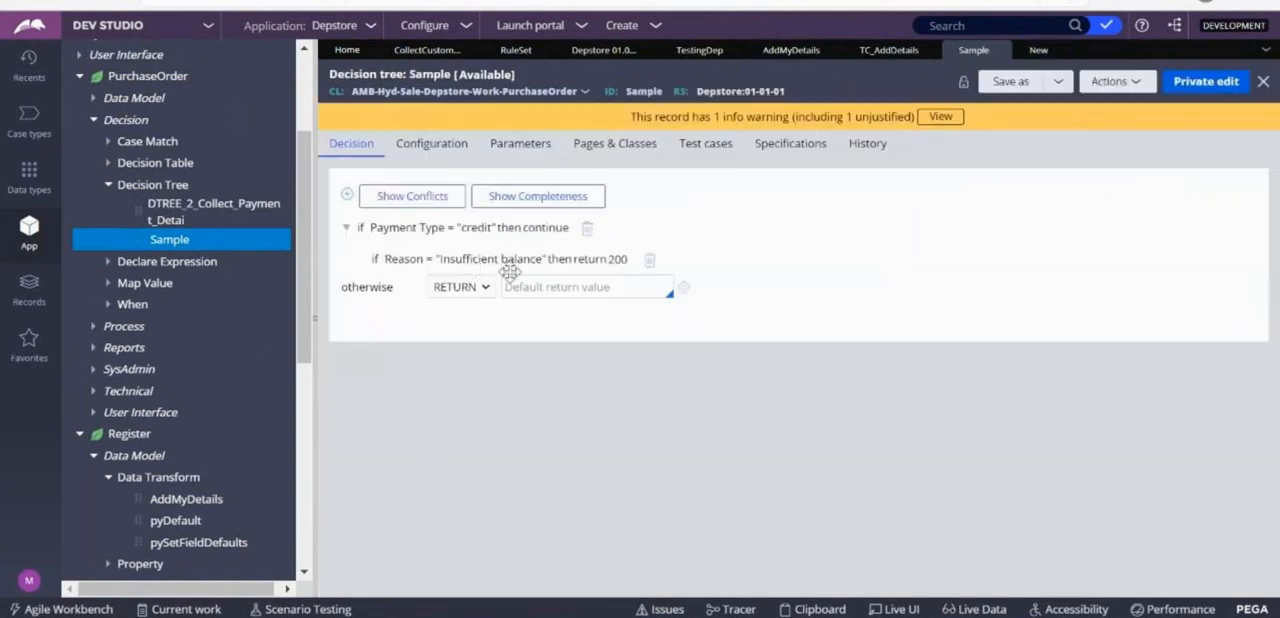
Set the new test case's expected decision result to "Insufficient balance" for .Reason and 200 for RETURN.
left_click(1038, 50)
type("Insufficient balance")
left_click(628, 428)
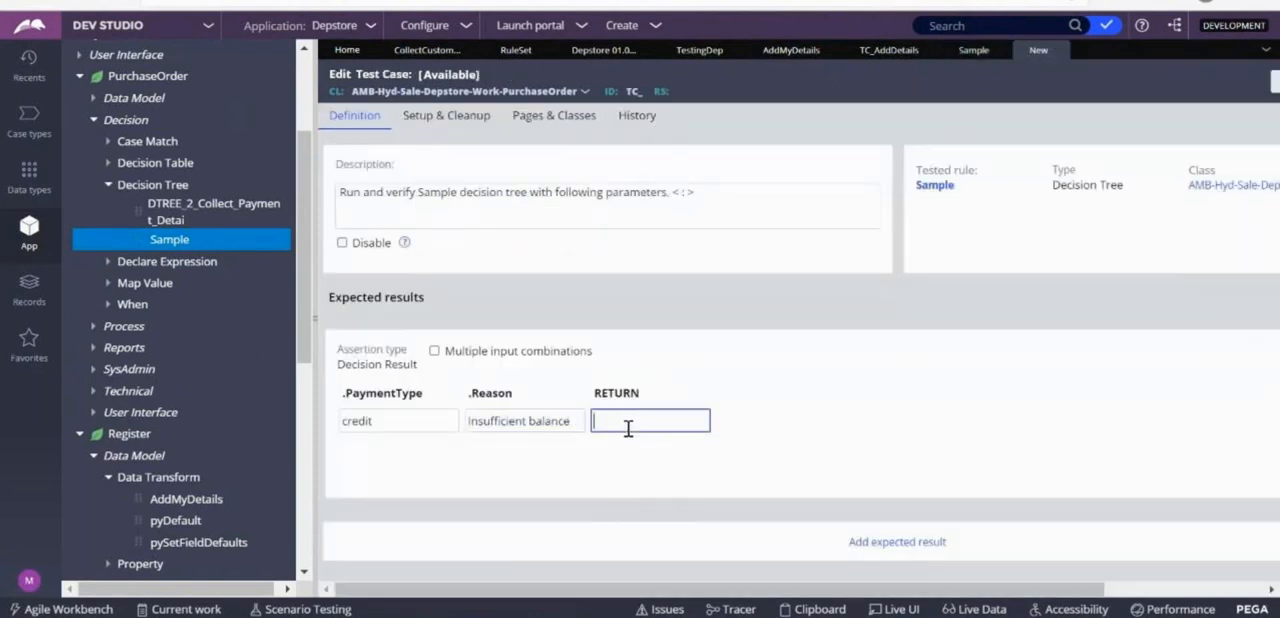
type("200")
left_click(797, 496)
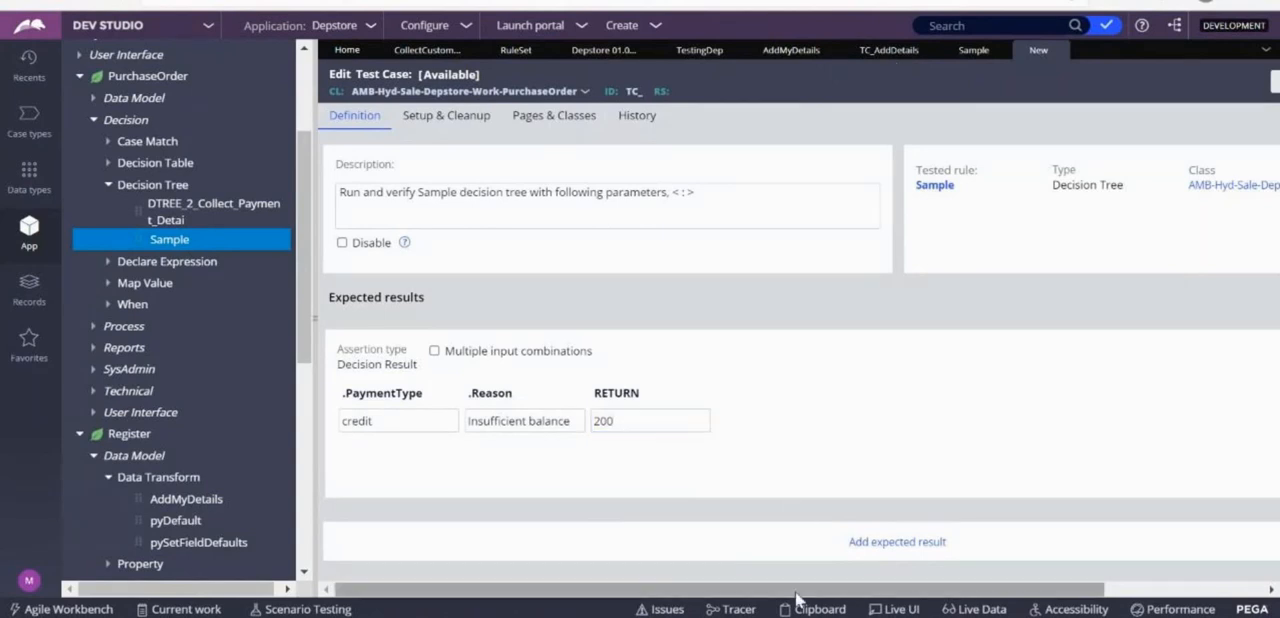
Save the test case with the label Sample in the TestingDep ruleset, version 01-01-01.
left_click_drag(795, 591, 955, 591)
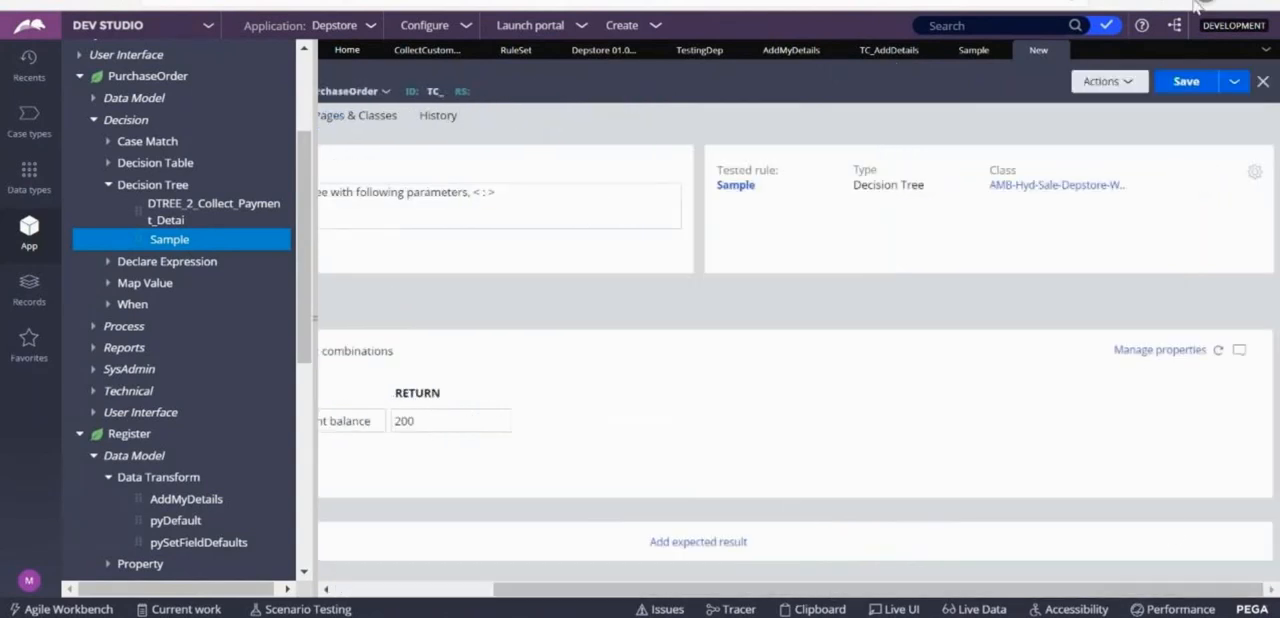
left_click(1186, 84)
left_click(618, 226)
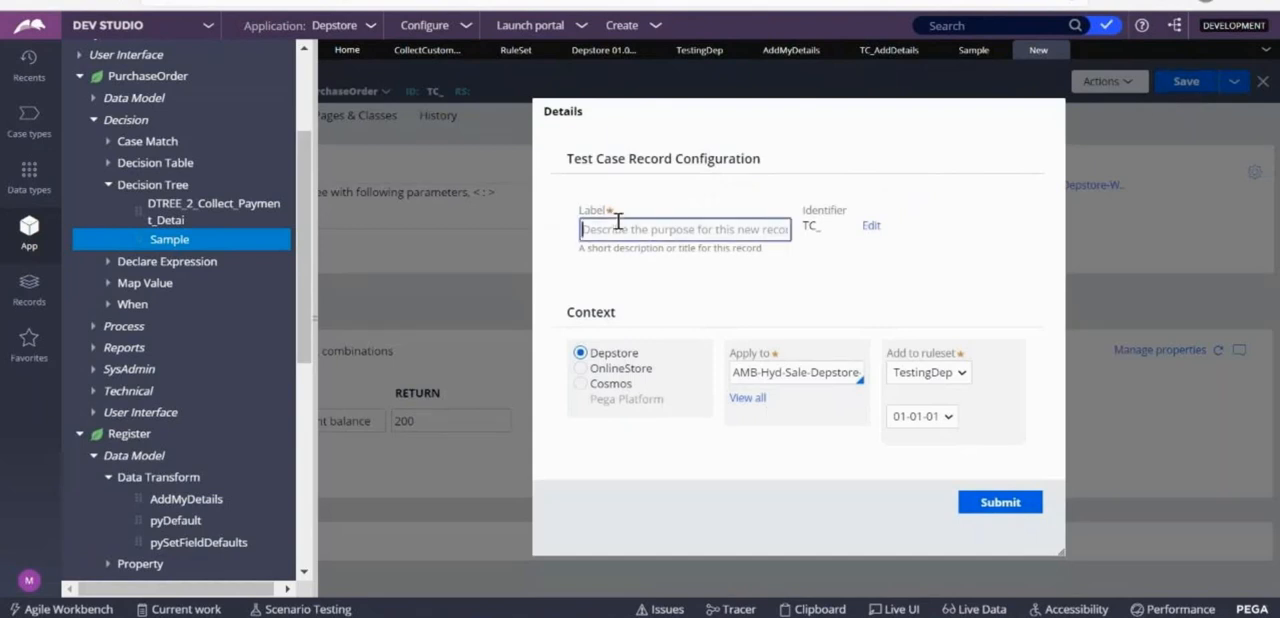
type("Sampler")
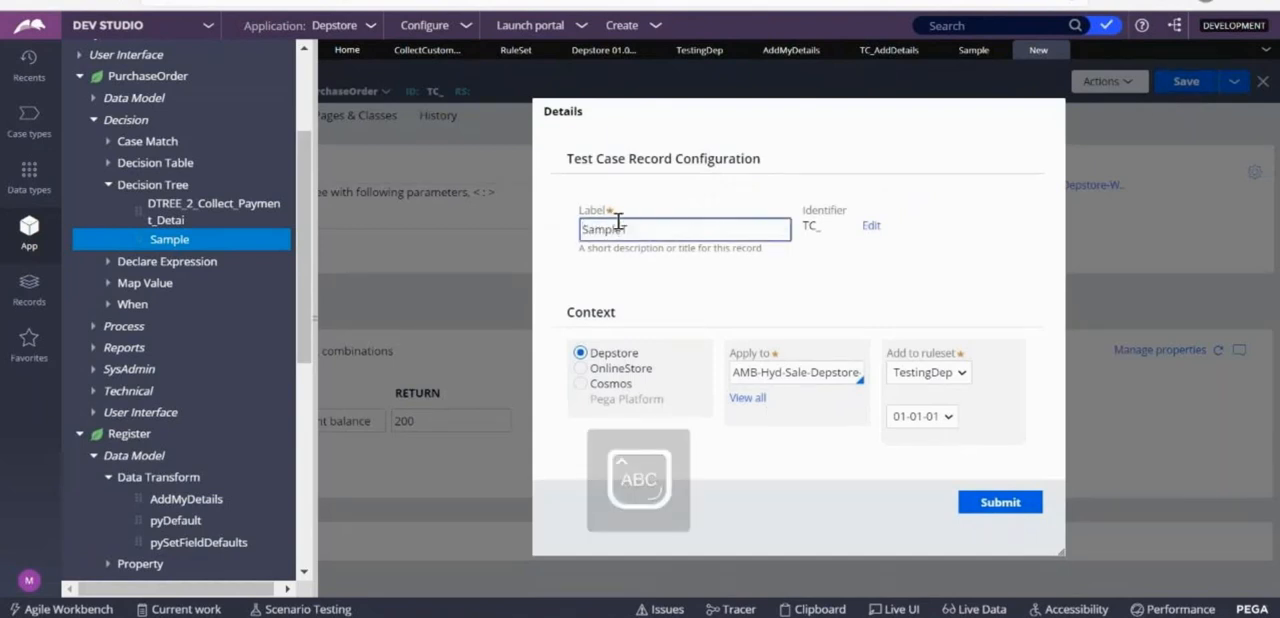
key("Caps_Lock")
left_click(1000, 502)
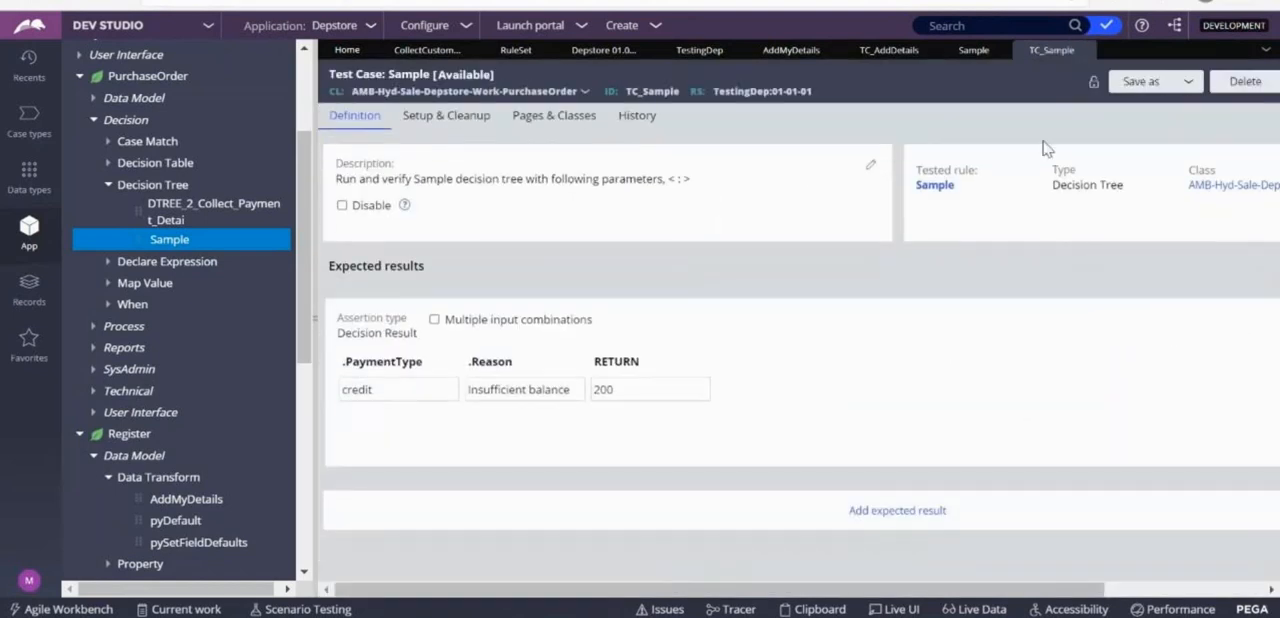
Run the Sample test case and narrow the application explorer to enlarge the work area.
left_click_drag(905, 594, 1108, 543)
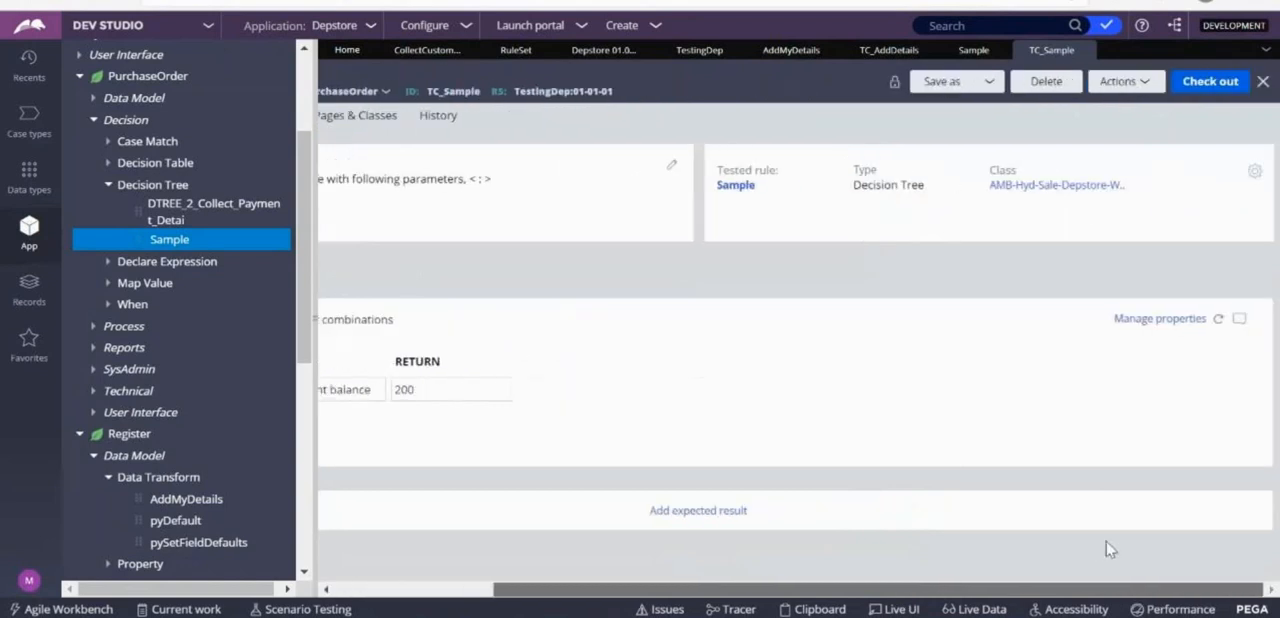
left_click(1109, 89)
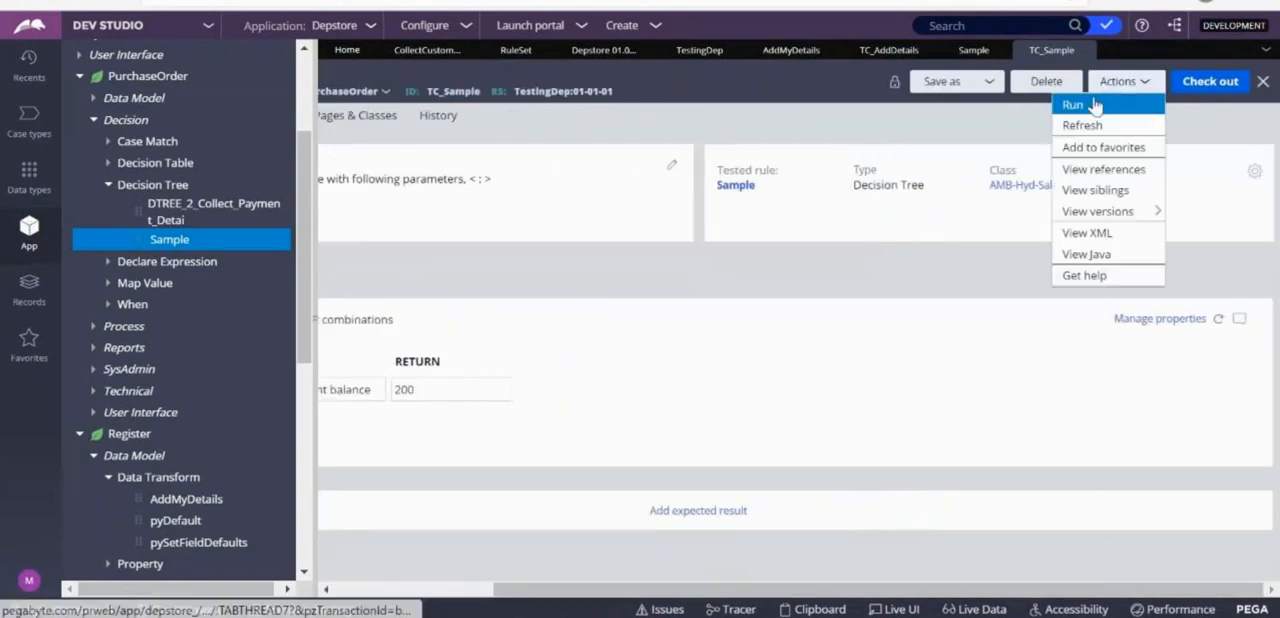
left_click(1090, 104)
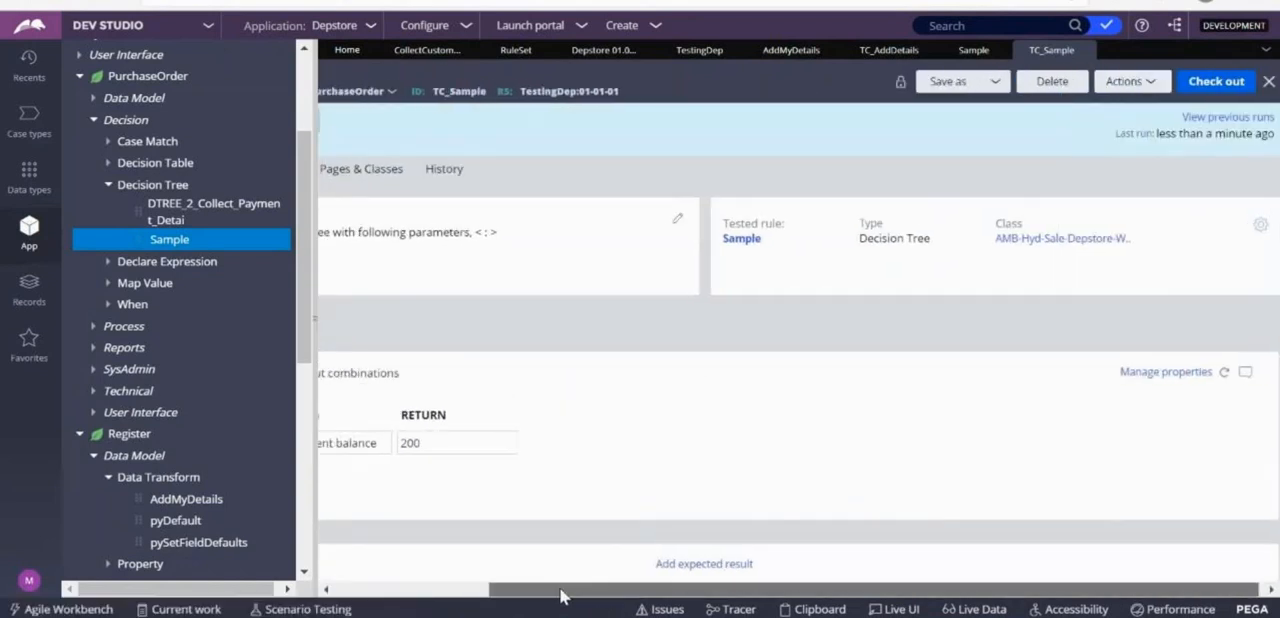
left_click_drag(316, 269, 210, 266)
Compare the test case's expected decision result with the conditions in the tested Sample decision tree.
left_click(864, 50)
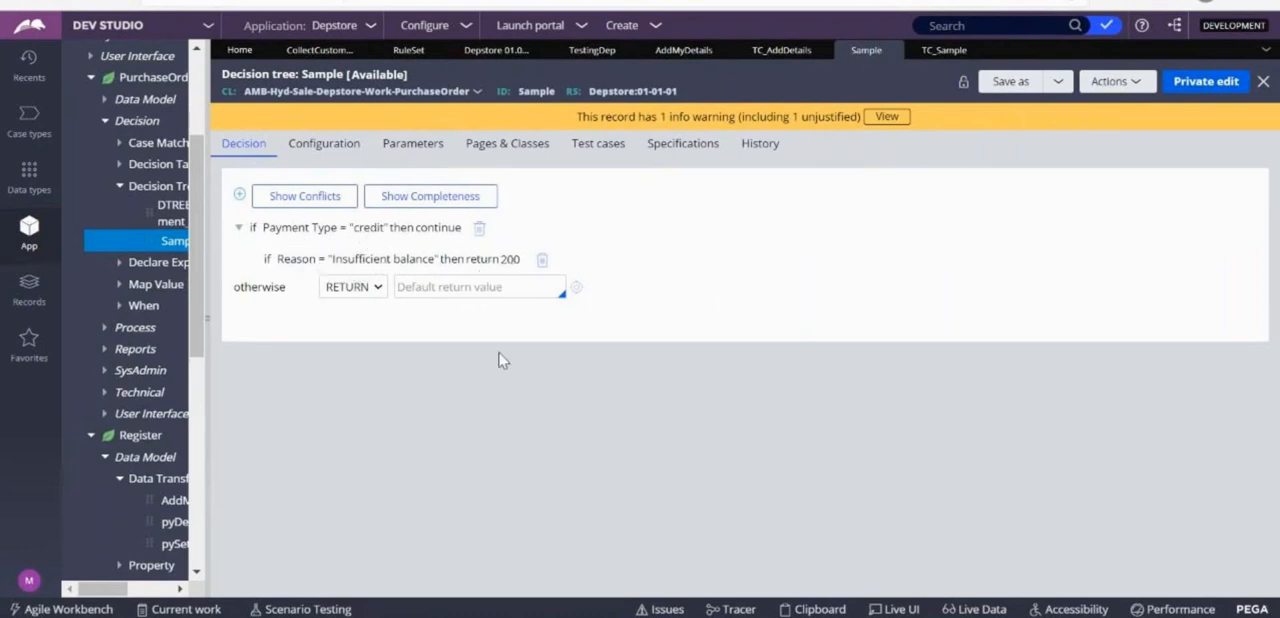
left_click(932, 60)
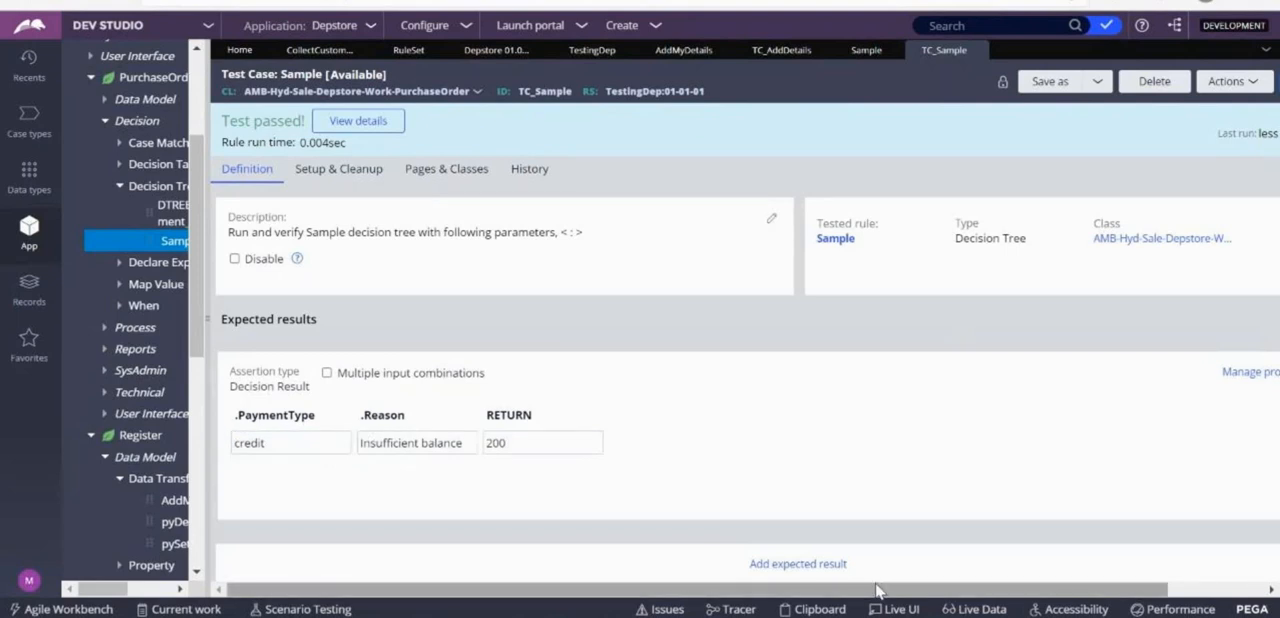
left_click_drag(876, 592, 888, 592)
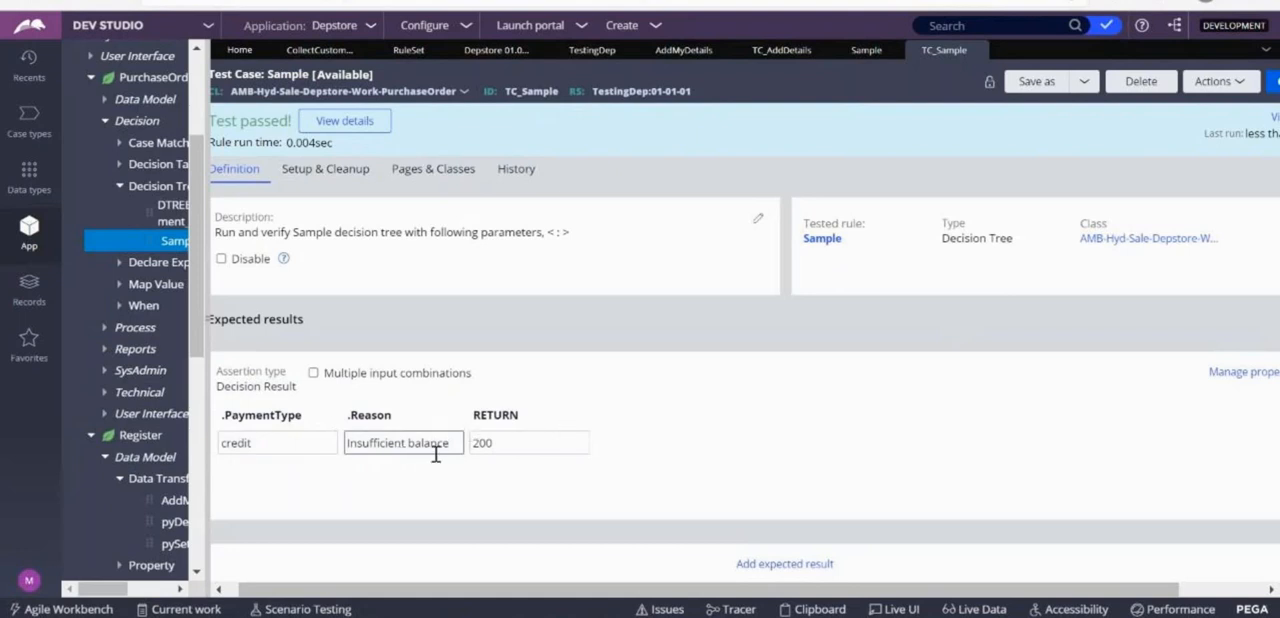
left_click(821, 240)
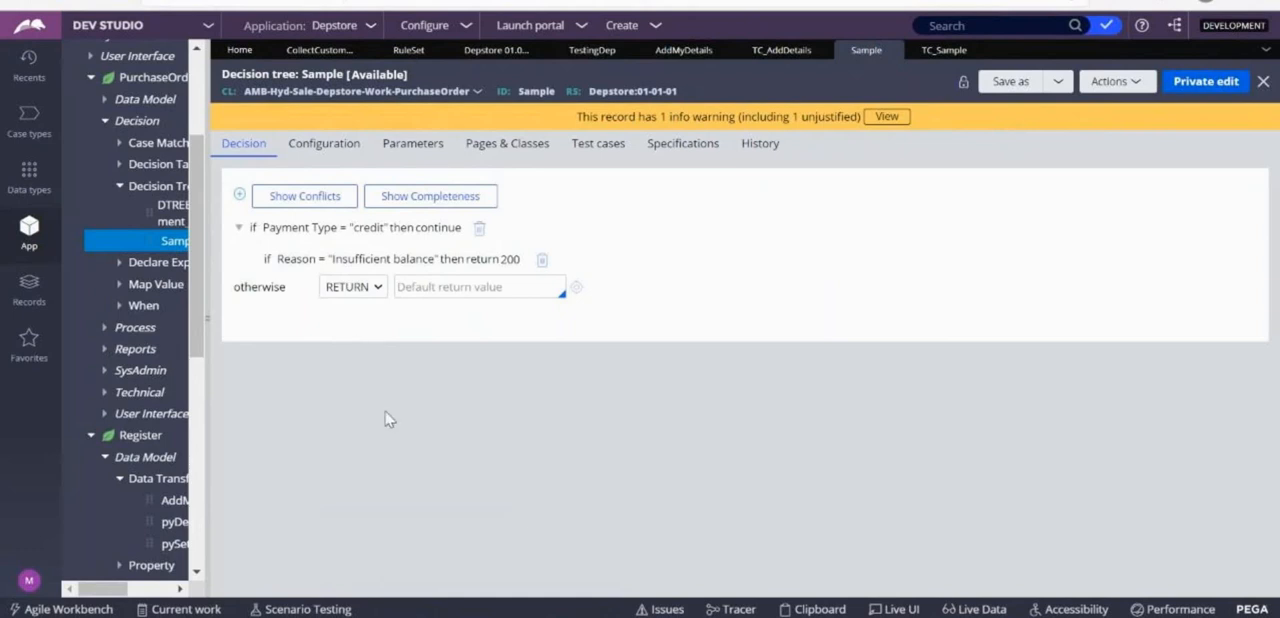
left_click(940, 52)
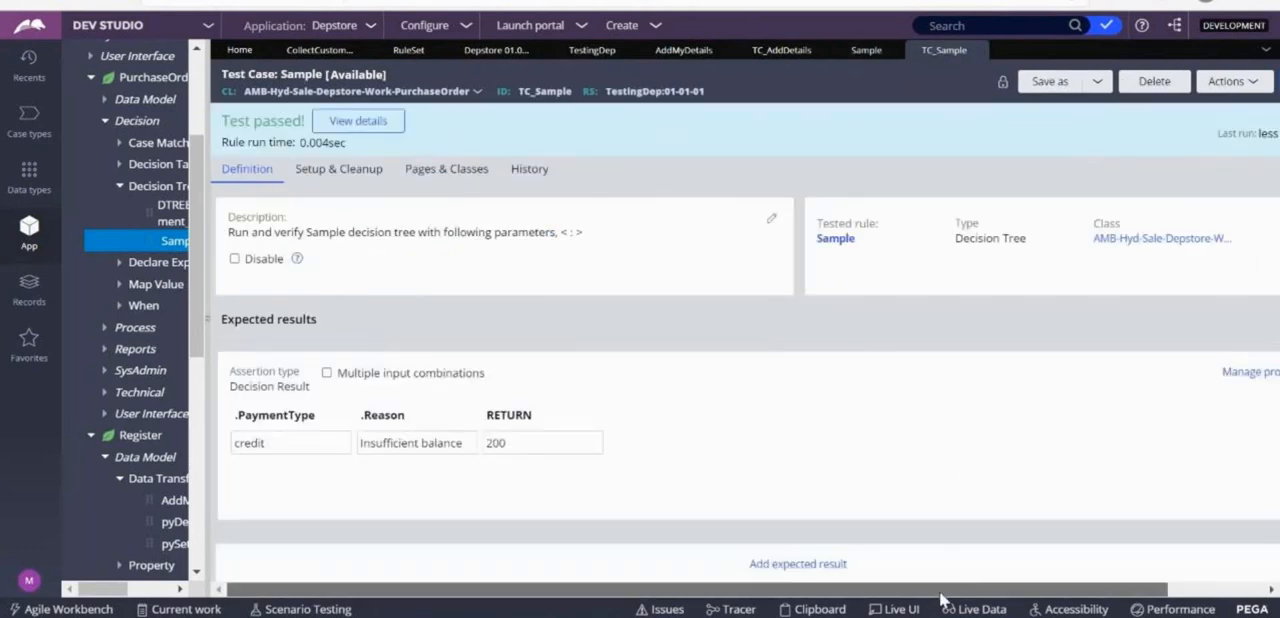
Check out the Sample test case and enable multiple input combinations for its decision result assertion.
left_click_drag(935, 585, 1033, 585)
left_click(1195, 82)
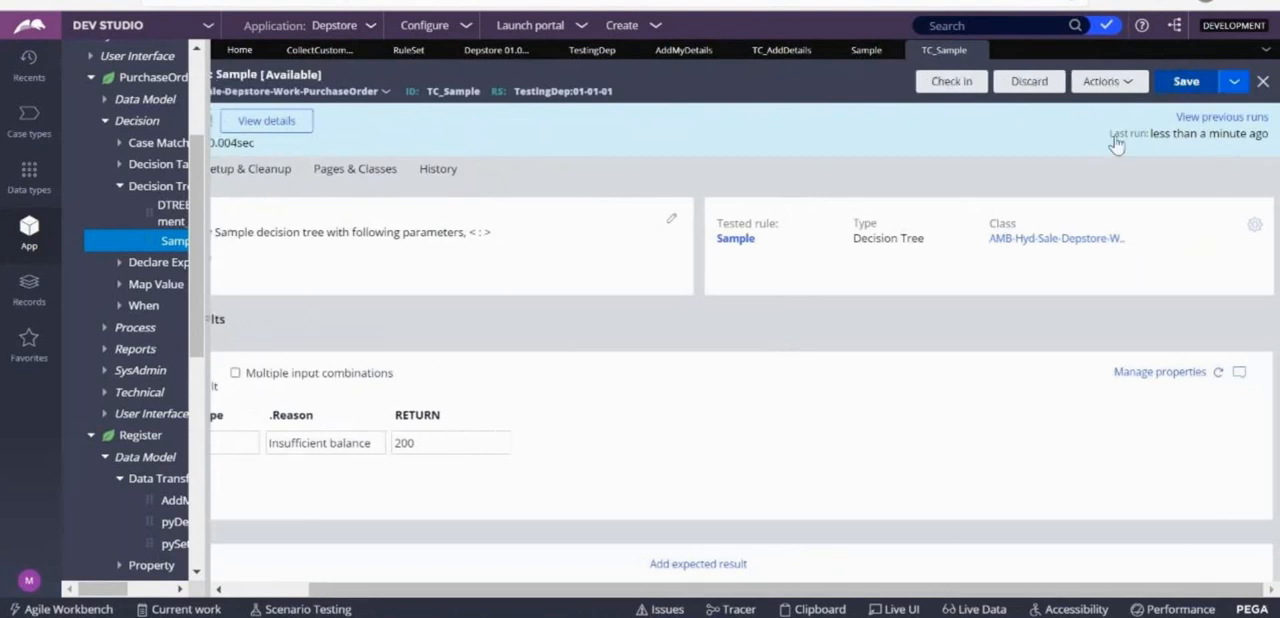
left_click_drag(829, 593, 745, 593)
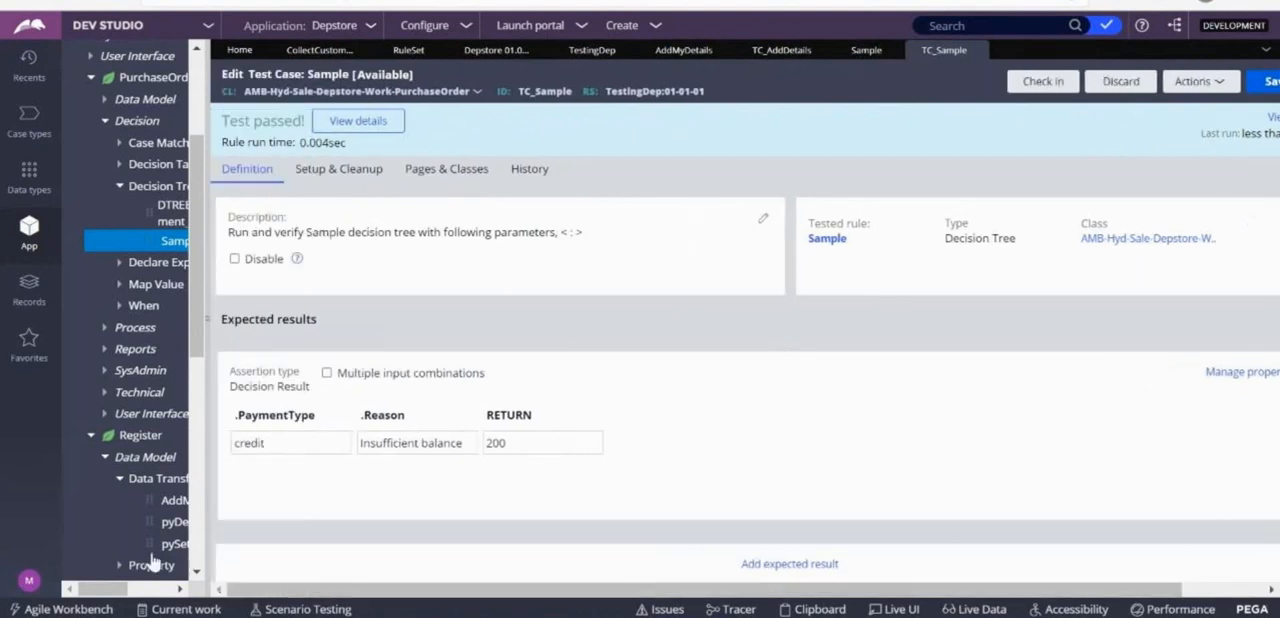
left_click(327, 373)
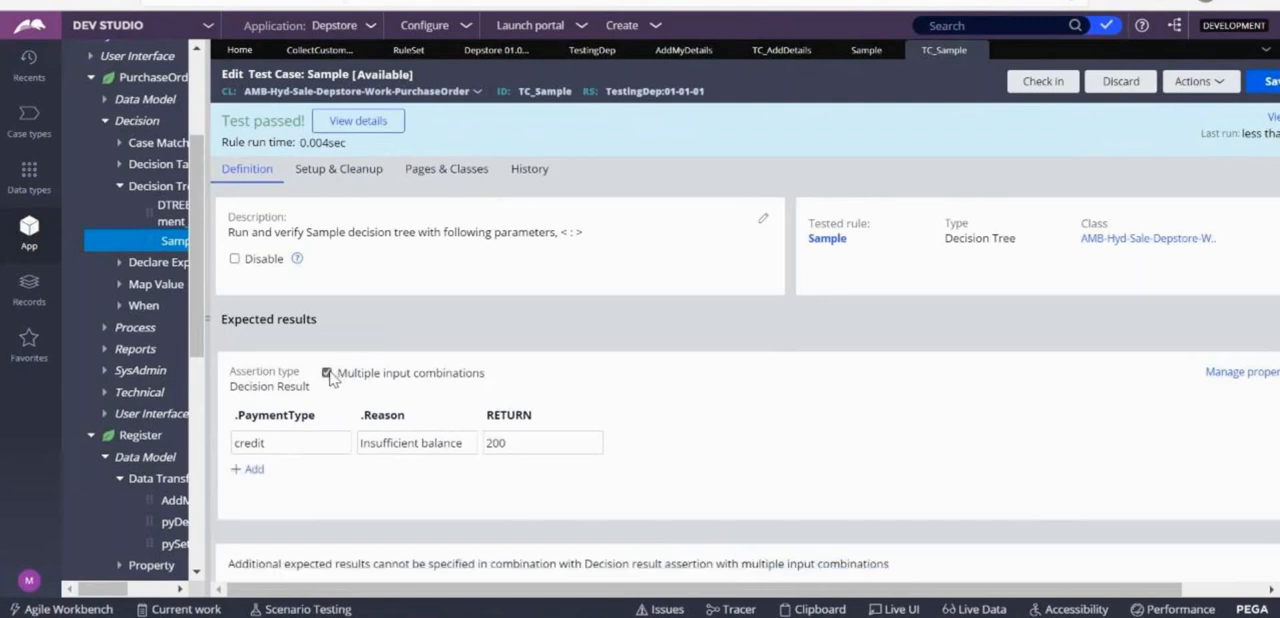
Add a second input combination with .PaymentType Debit, .Reason "Insufficient balance" and RETURN 500.
left_click(255, 470)
left_click(269, 460)
type("Debit")
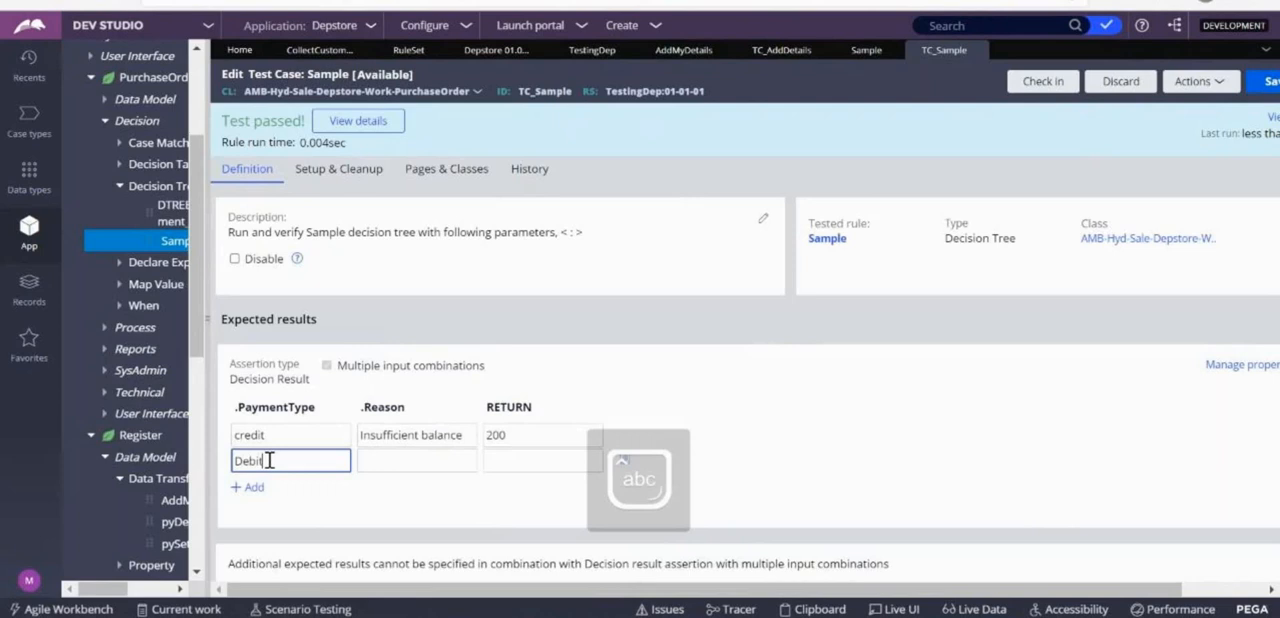
key("Tab")
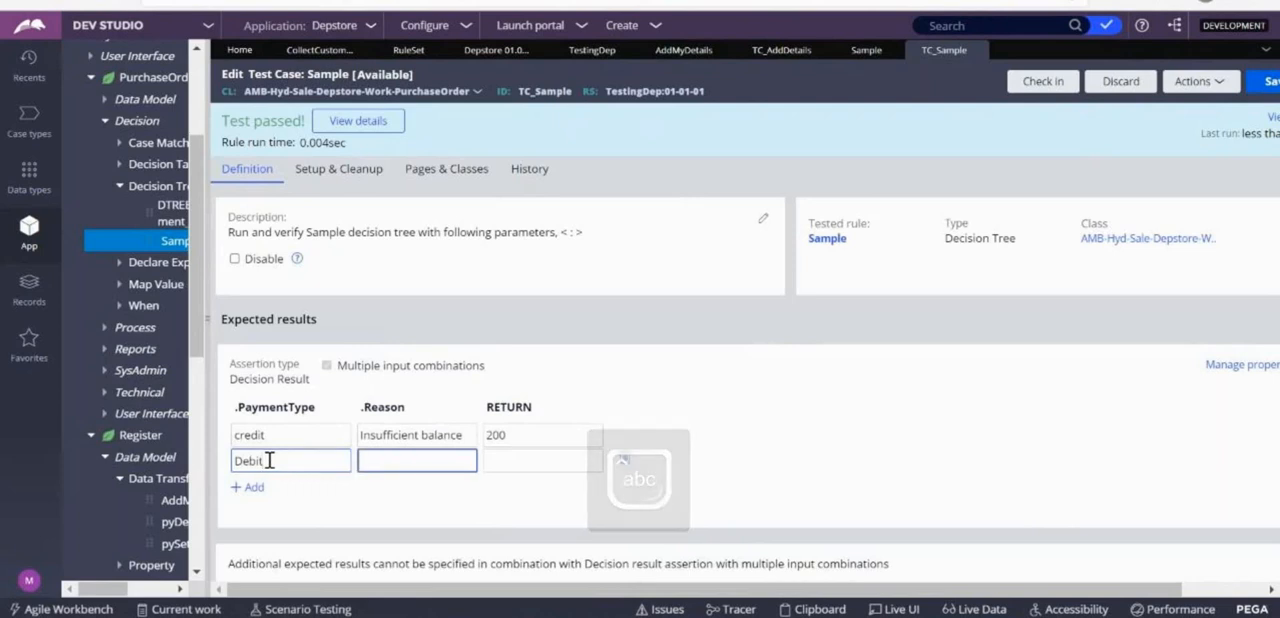
type("Insuff")
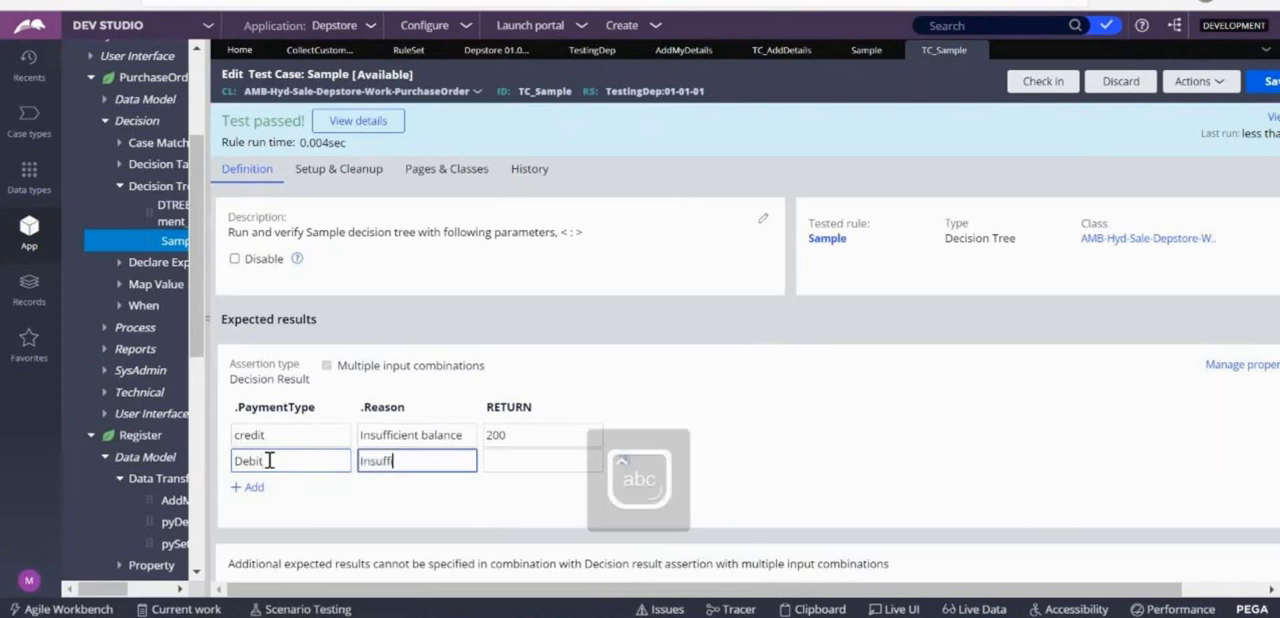
type("ic")
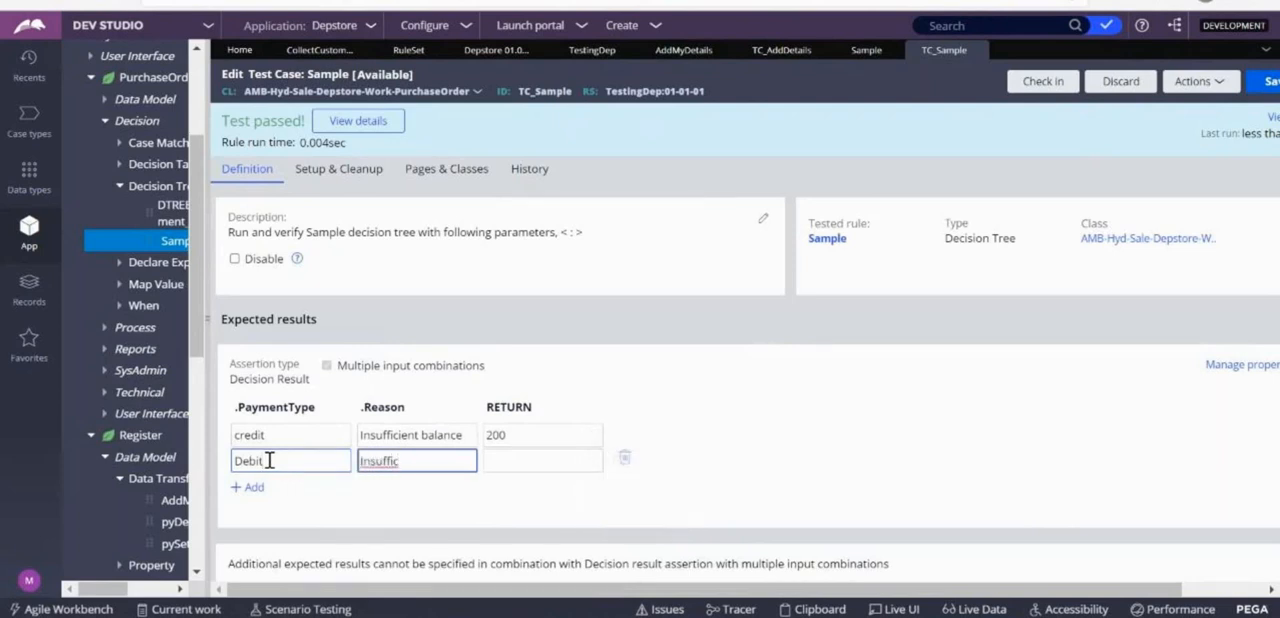
type("ieent balance")
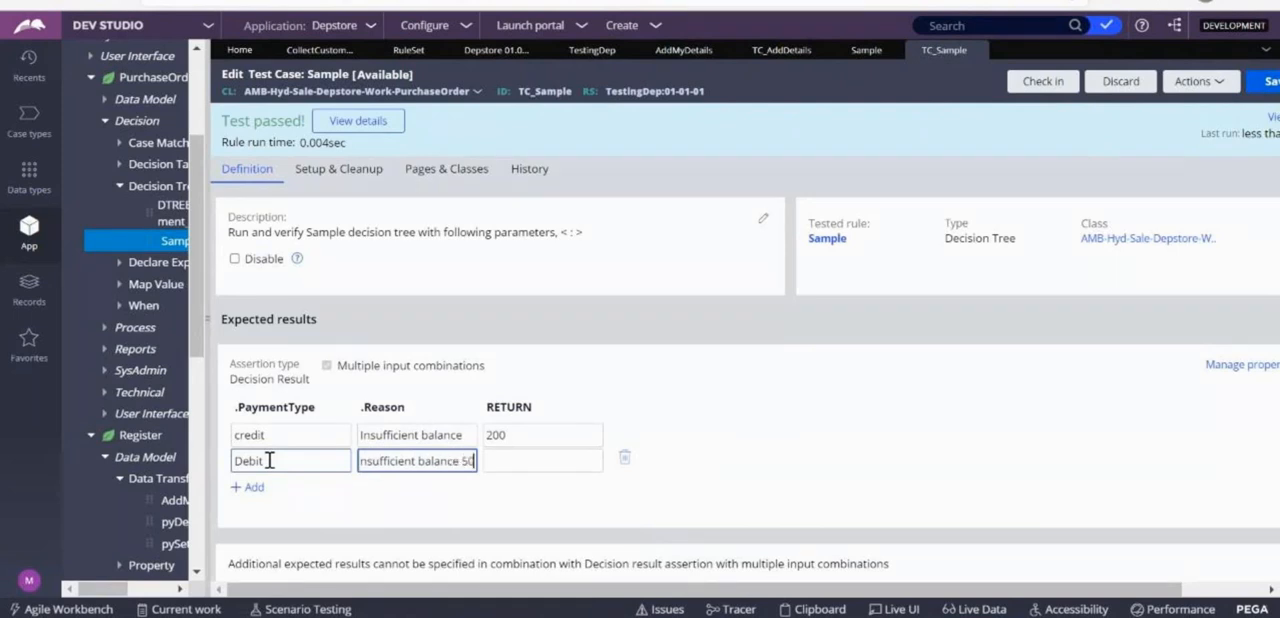
key("Tab")
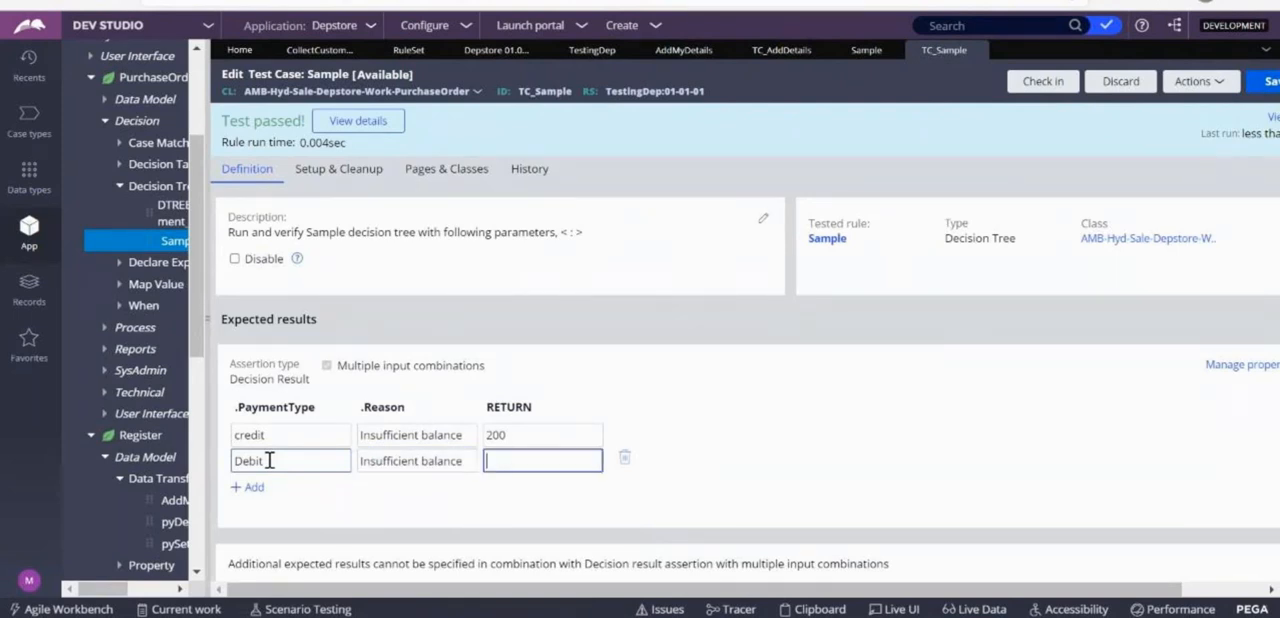
type("500")
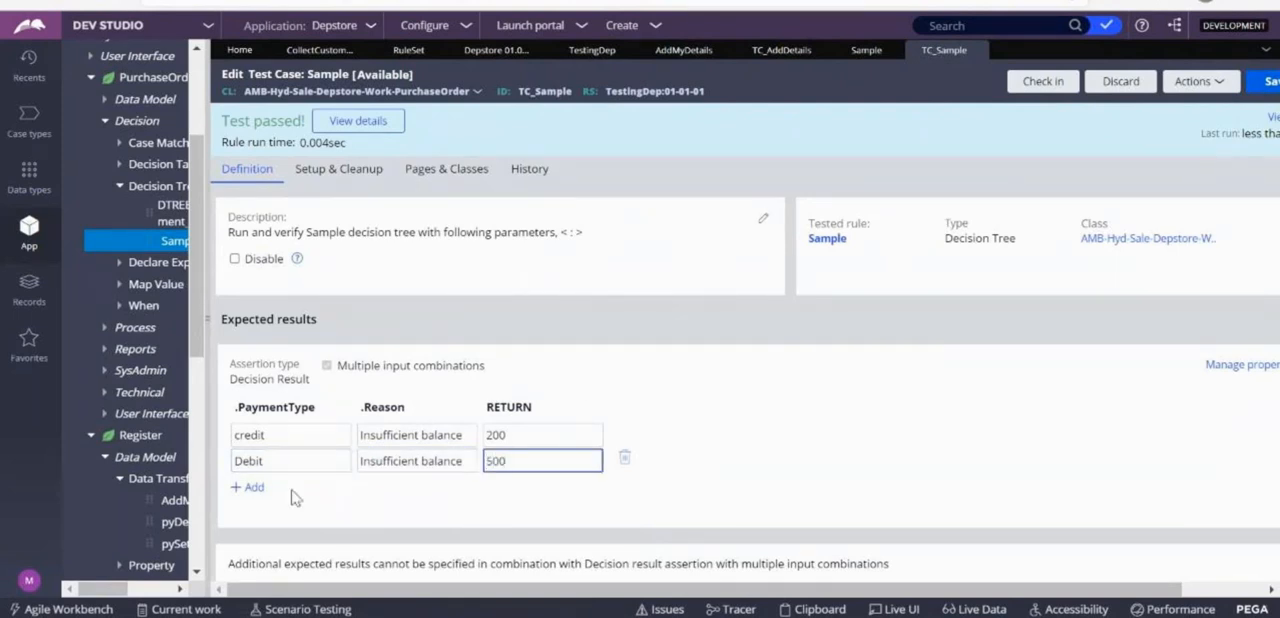
Save the Sample test case with both input combinations and run it.
left_click(1255, 82)
left_click(1200, 81)
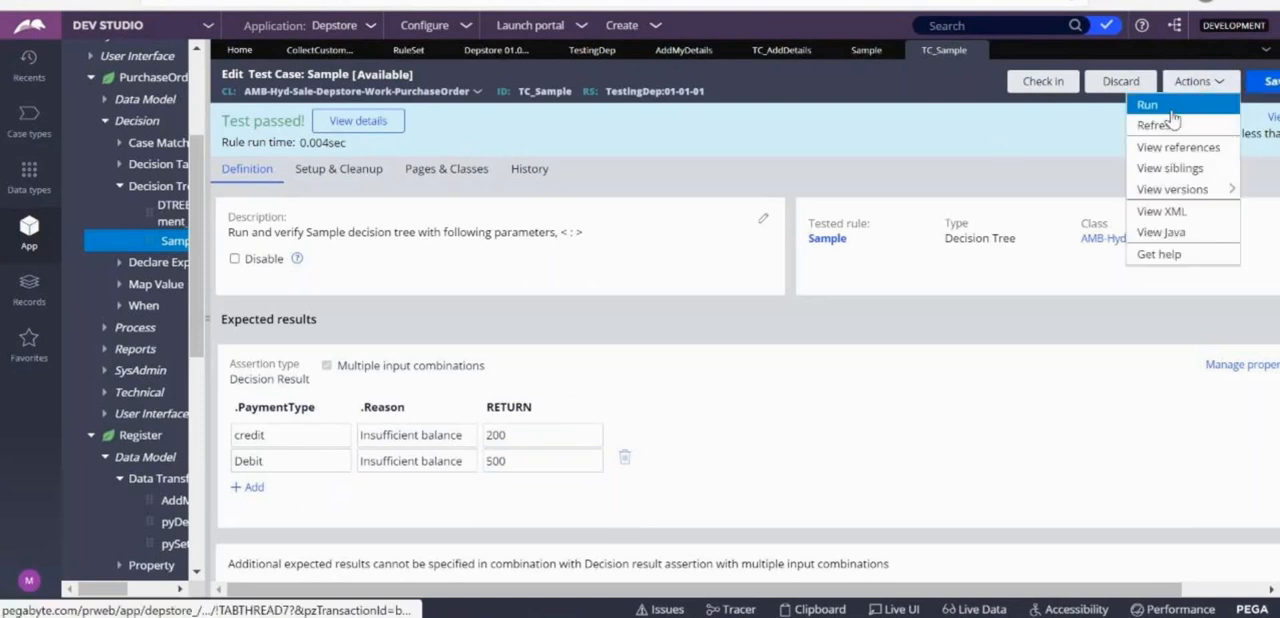
left_click(1148, 100)
Examine the run's unexpected results for the Debit combination against the Sample decision tree, closing the result record when finished.
left_click(340, 122)
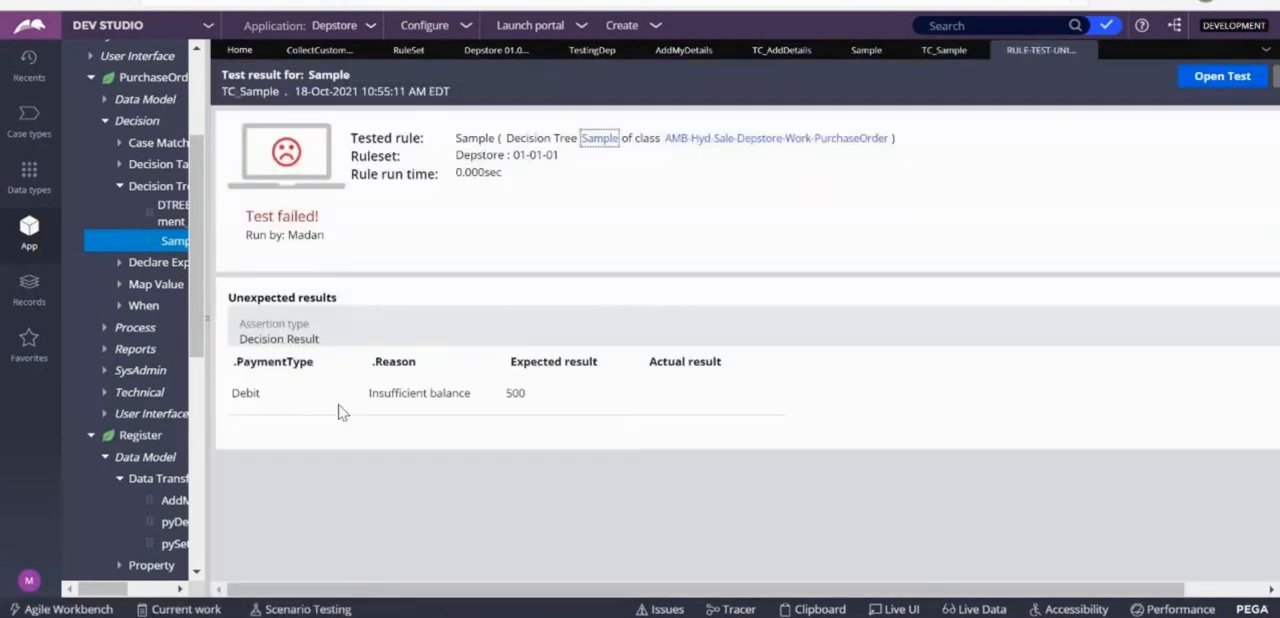
double_click(250, 392)
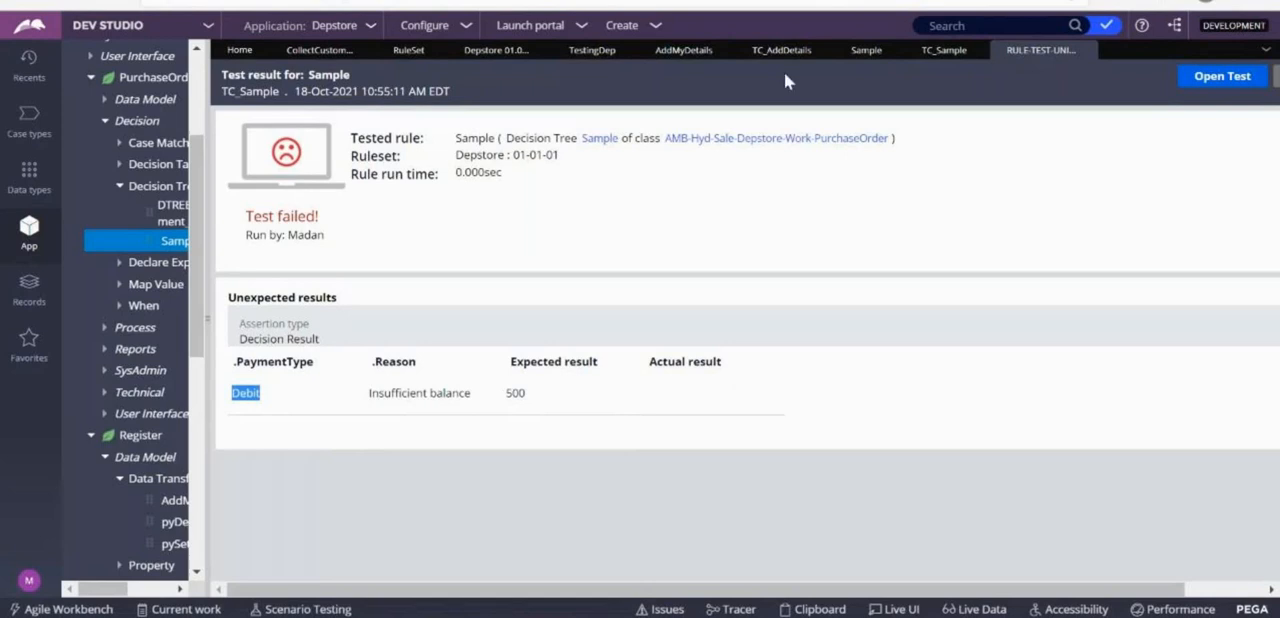
left_click(855, 52)
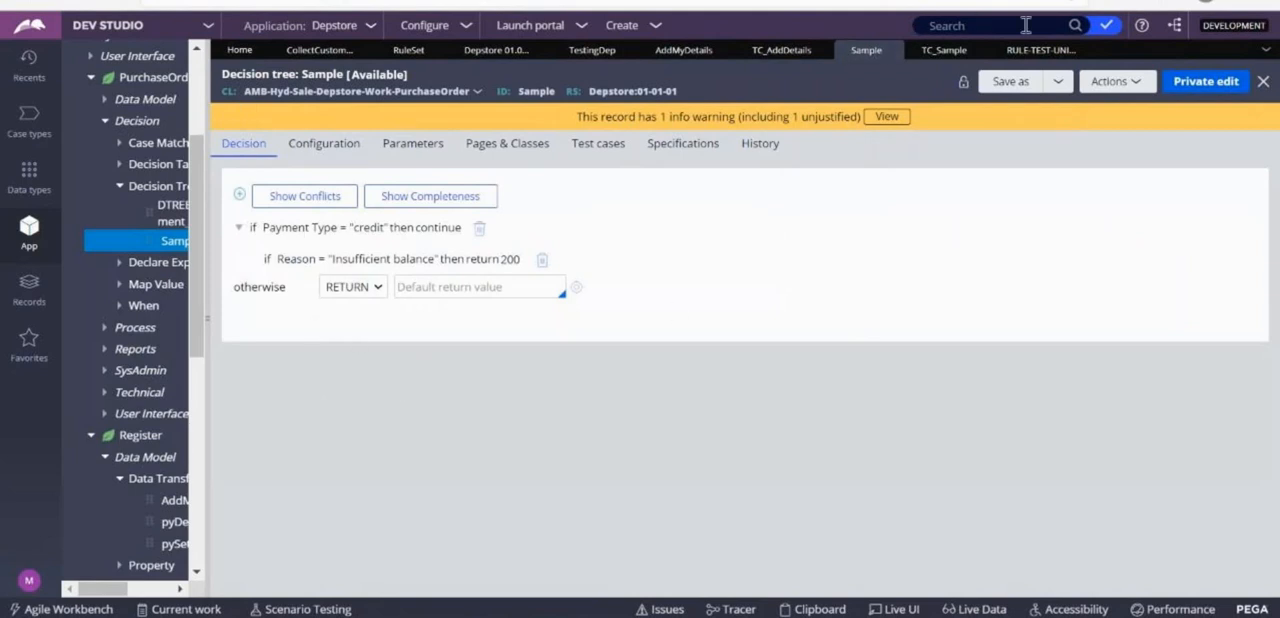
left_click(1040, 52)
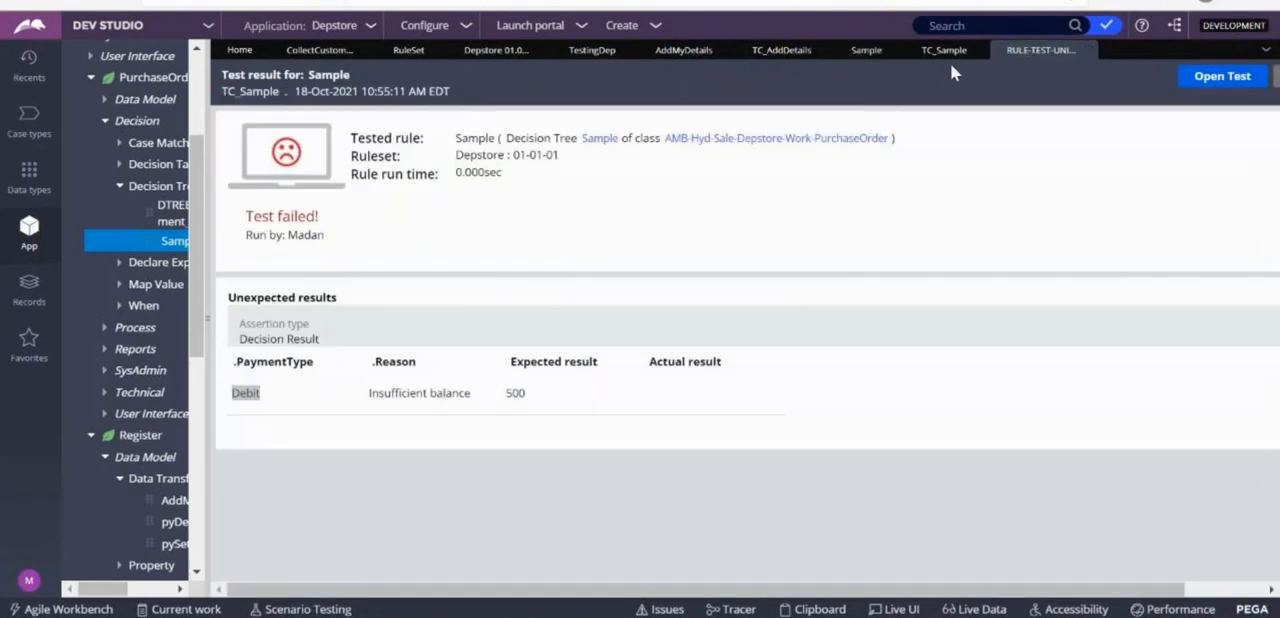
left_click(1086, 51)
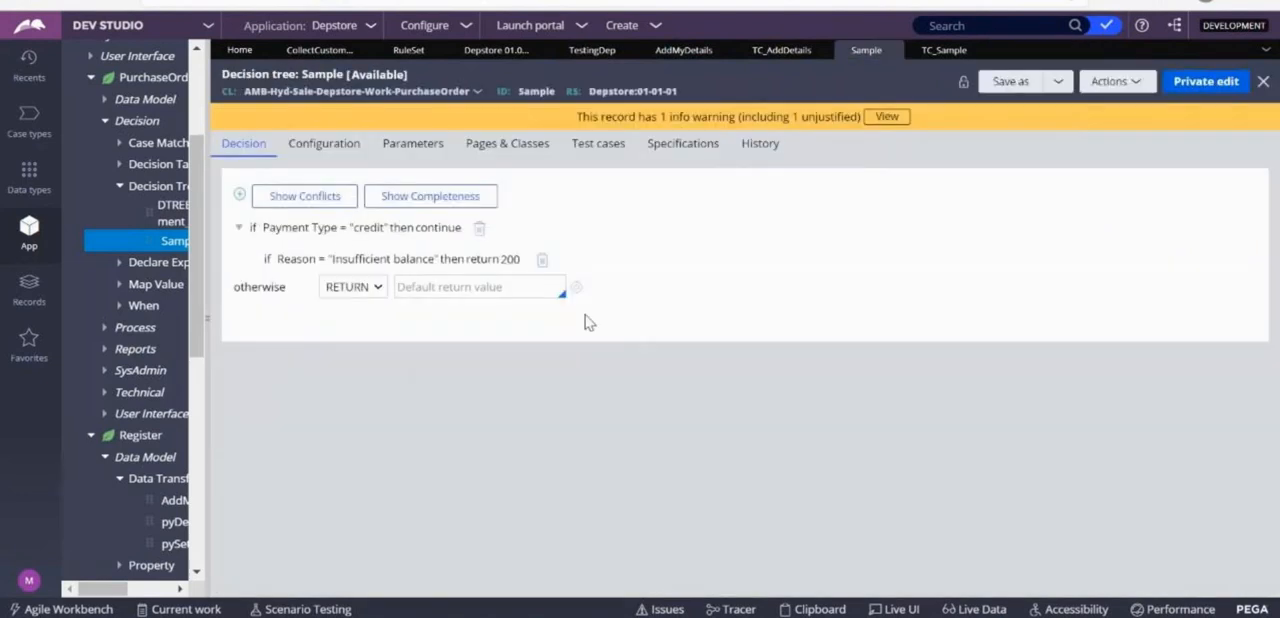
Delete the Debit input combination from the Sample test case and run the test again.
left_click(936, 56)
left_click(625, 458)
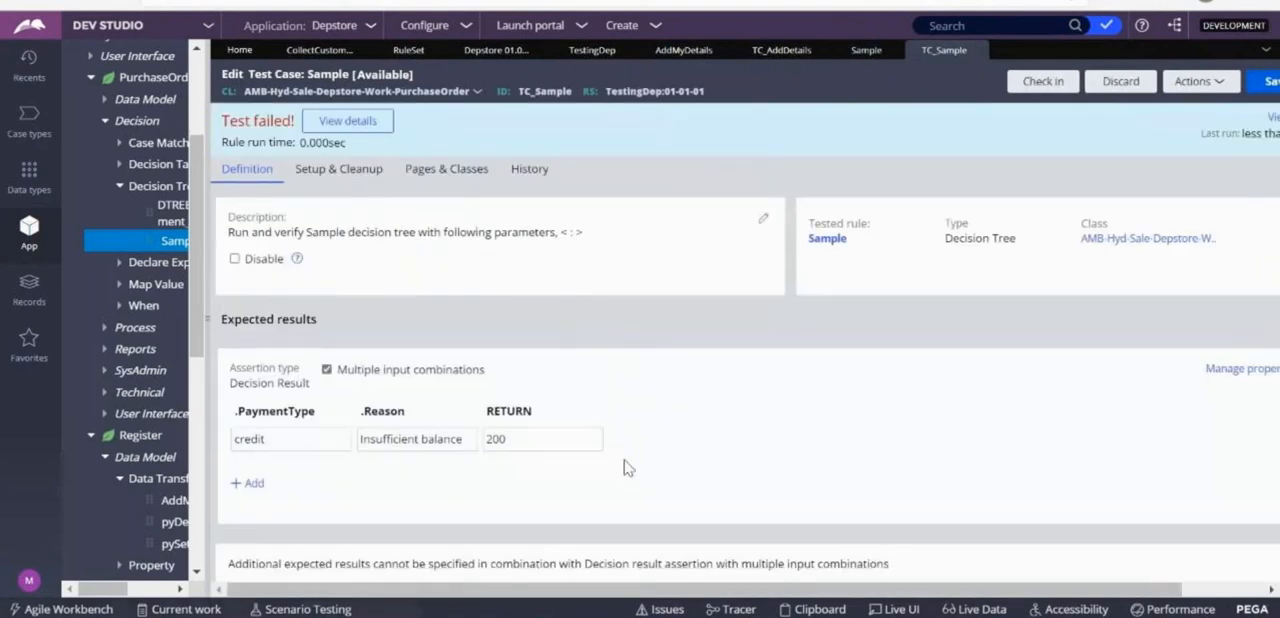
left_click(1199, 81)
left_click(1150, 118)
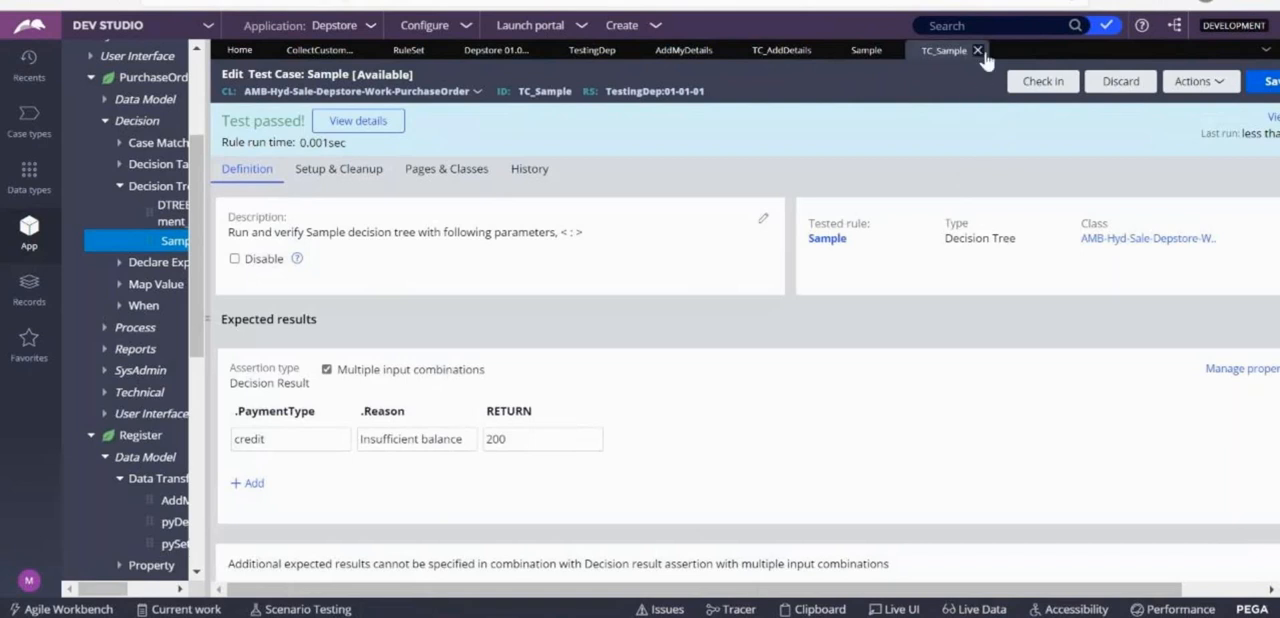
Check in the Sample test case with the comment "wip".
left_click(1075, 86)
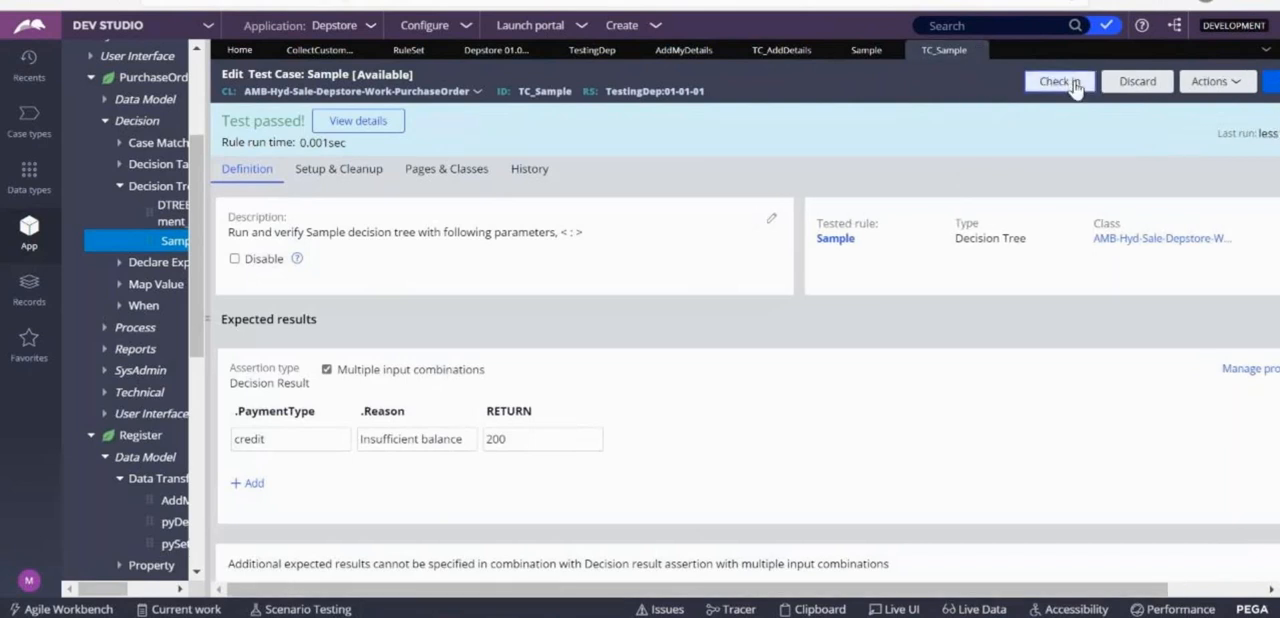
type("wip")
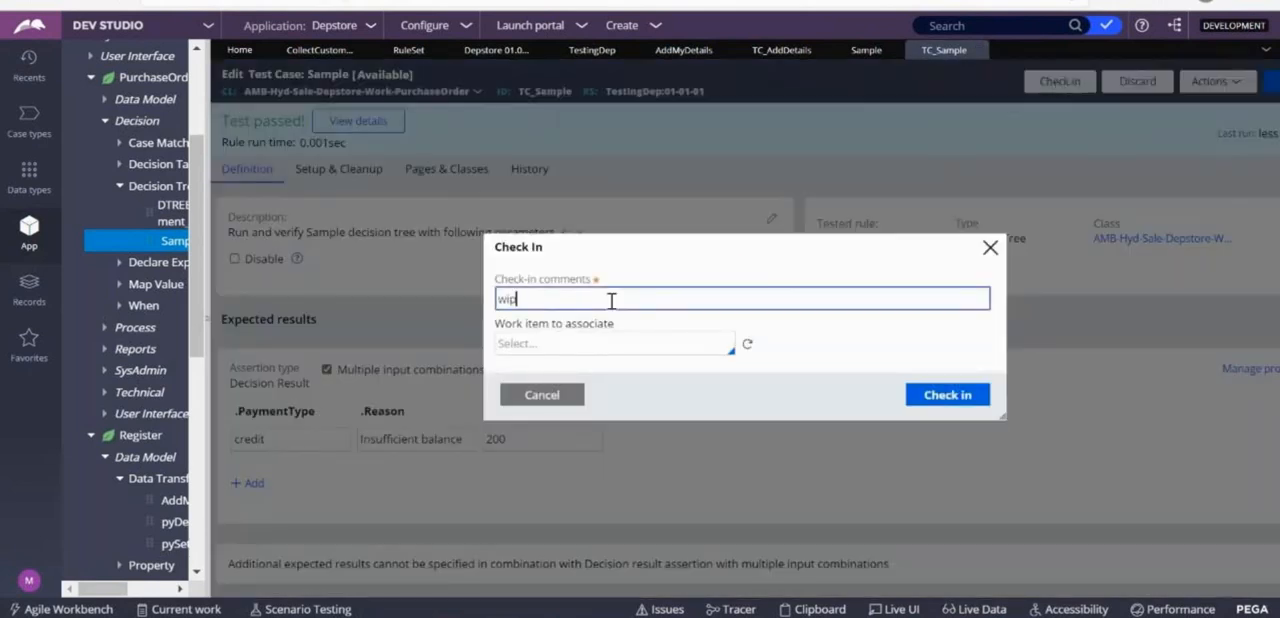
left_click(948, 397)
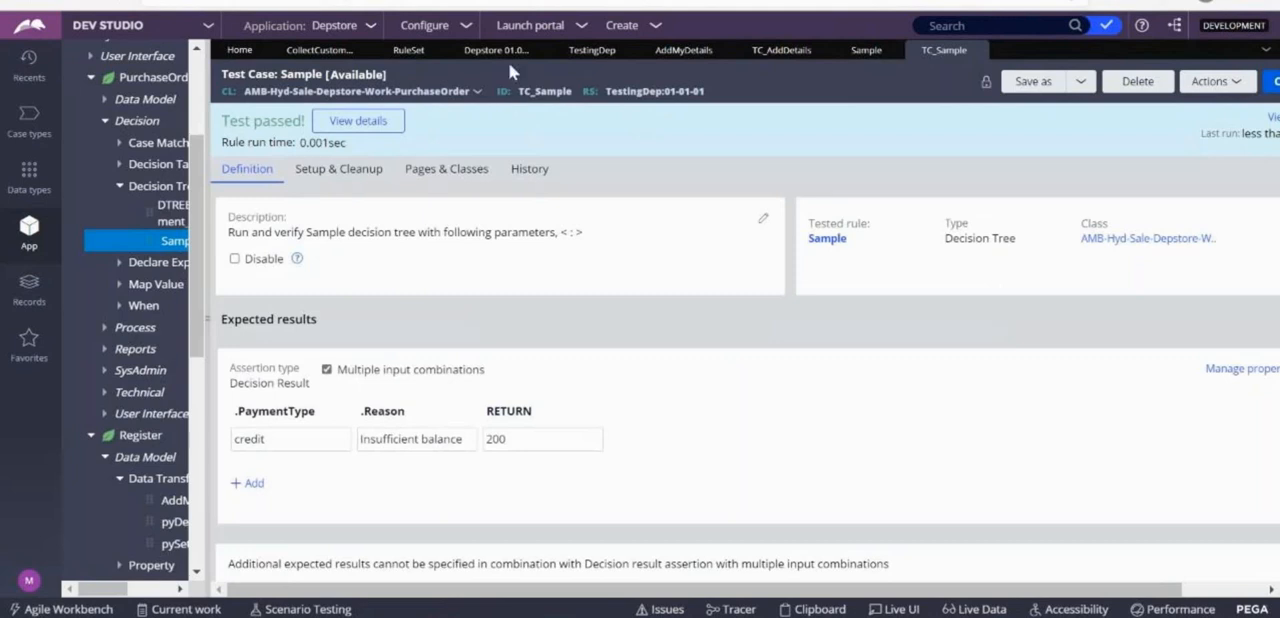
Open the application's guardrails compliance score to examine the weighted score and rule figures.
left_click(468, 30)
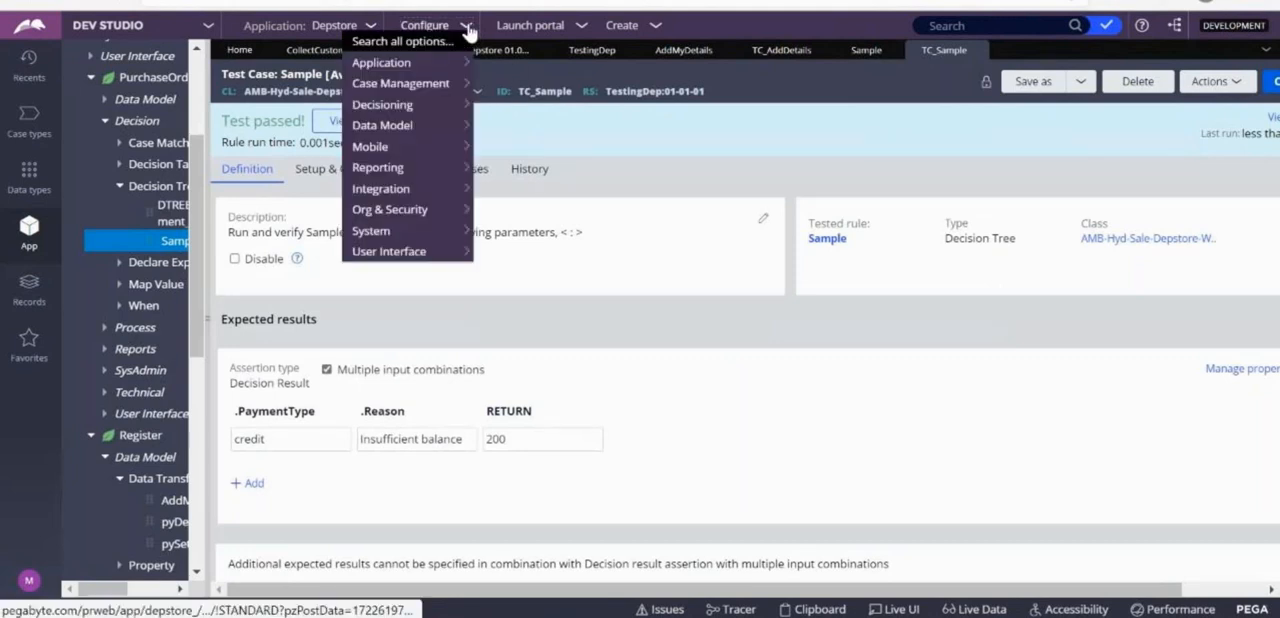
mouse_move(388, 88)
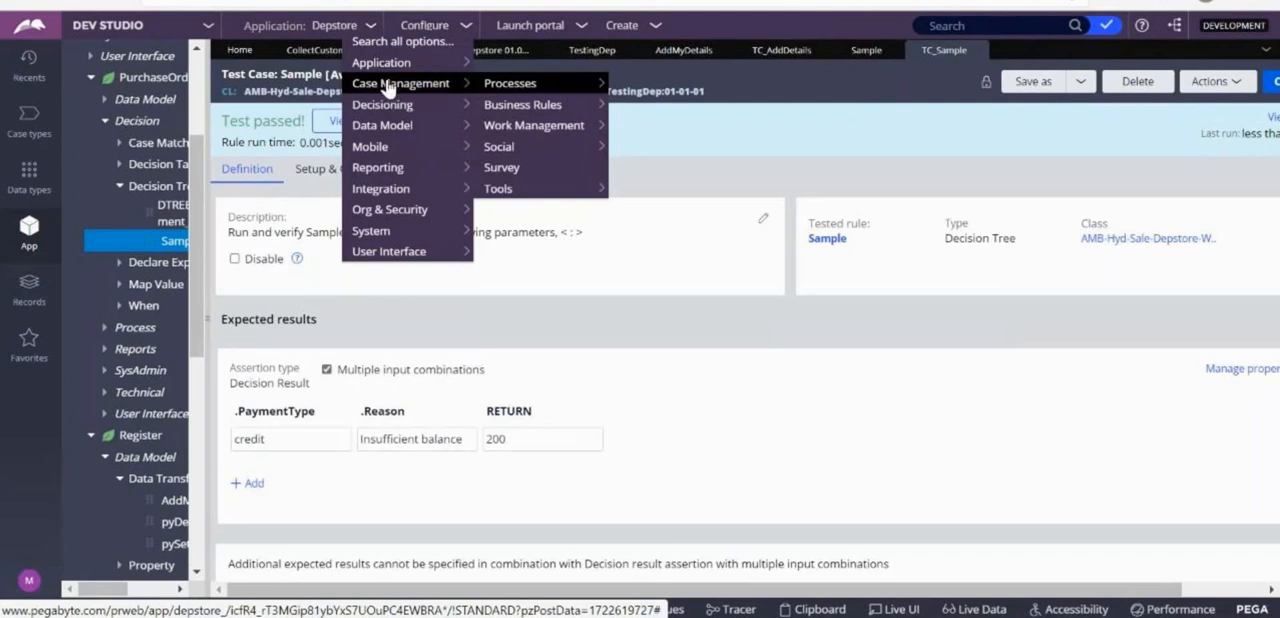
mouse_move(380, 64)
mouse_move(498, 146)
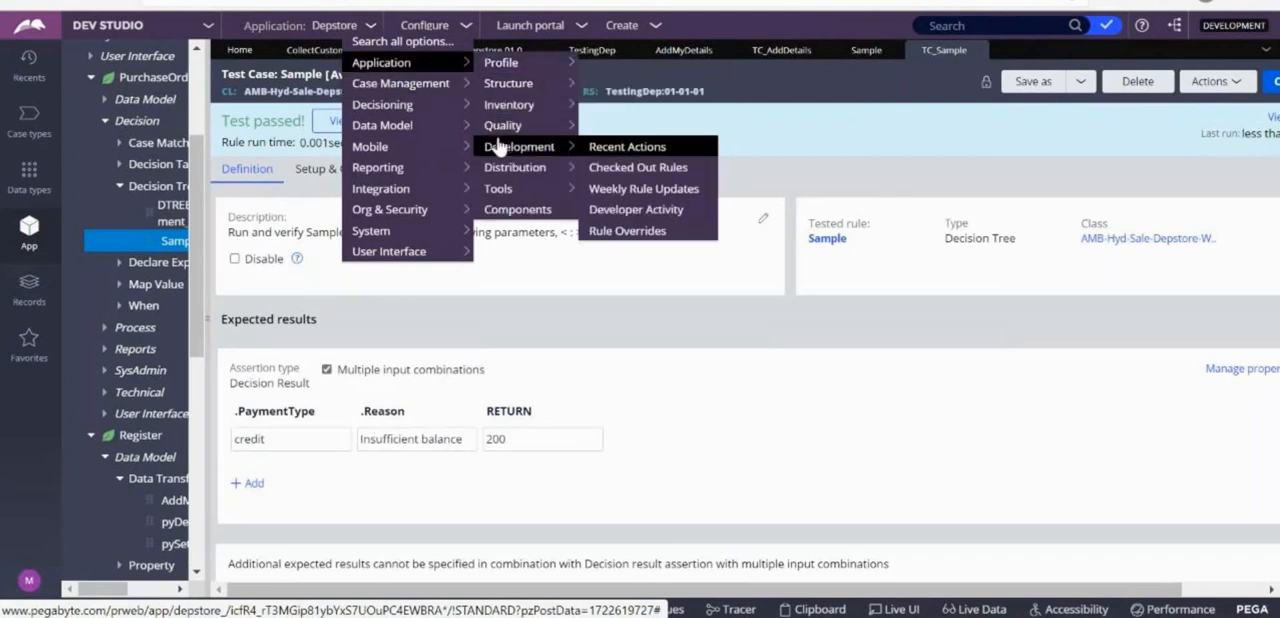
mouse_move(636, 149)
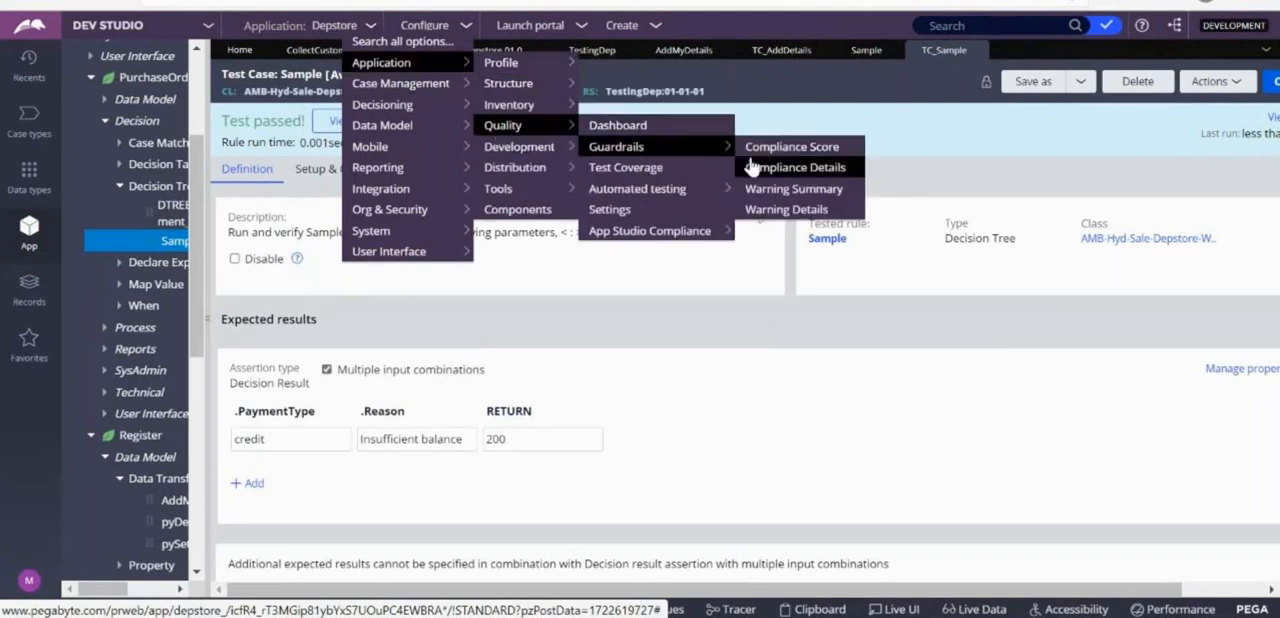
left_click(808, 148)
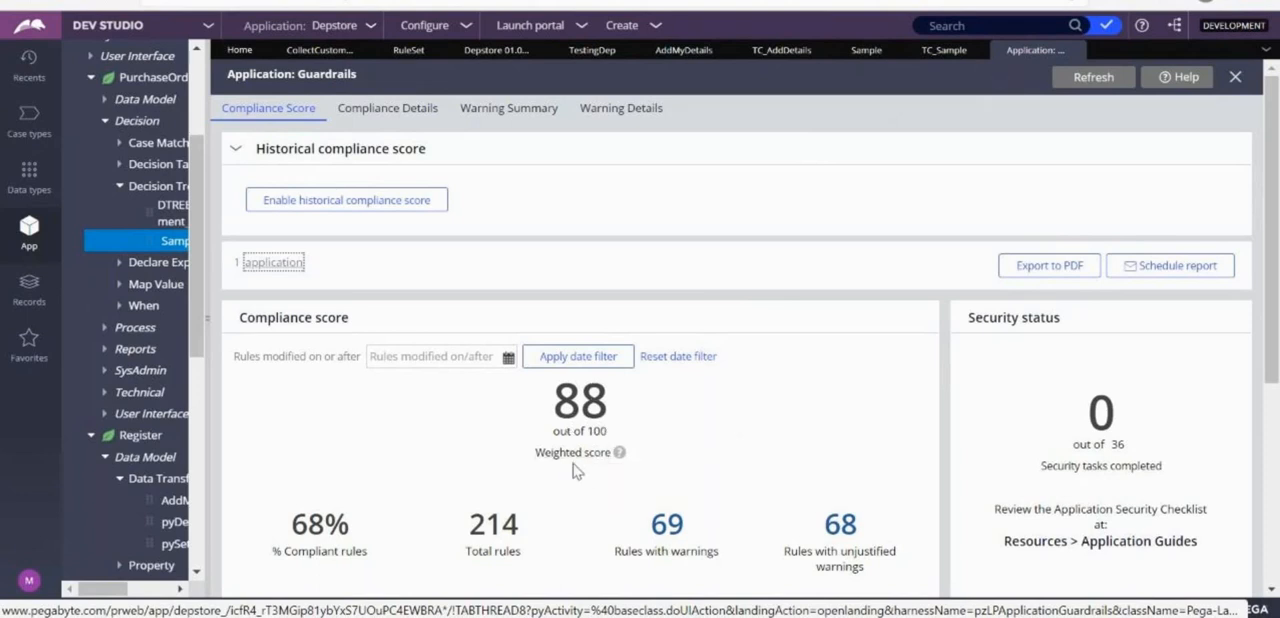
List the rules with warnings behind the compliance score and open the .AmountToPay declare expression from the list.
left_click_drag(1278, 245, 1278, 490)
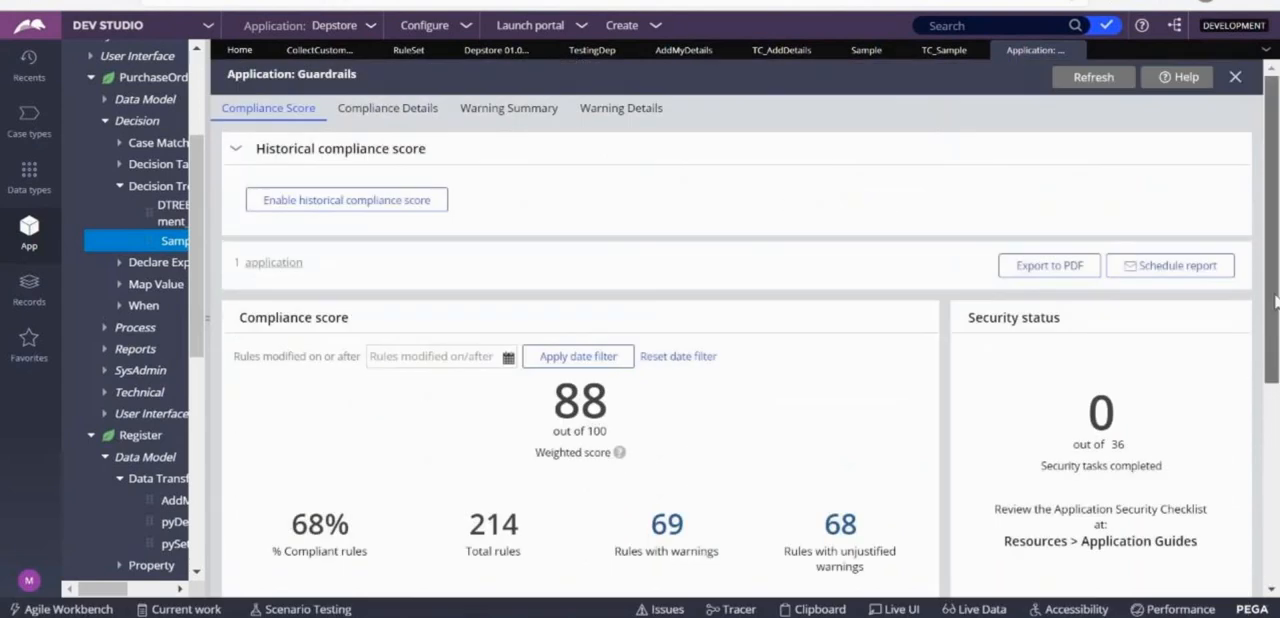
scroll(650, 335, "down", 2)
left_click(667, 309)
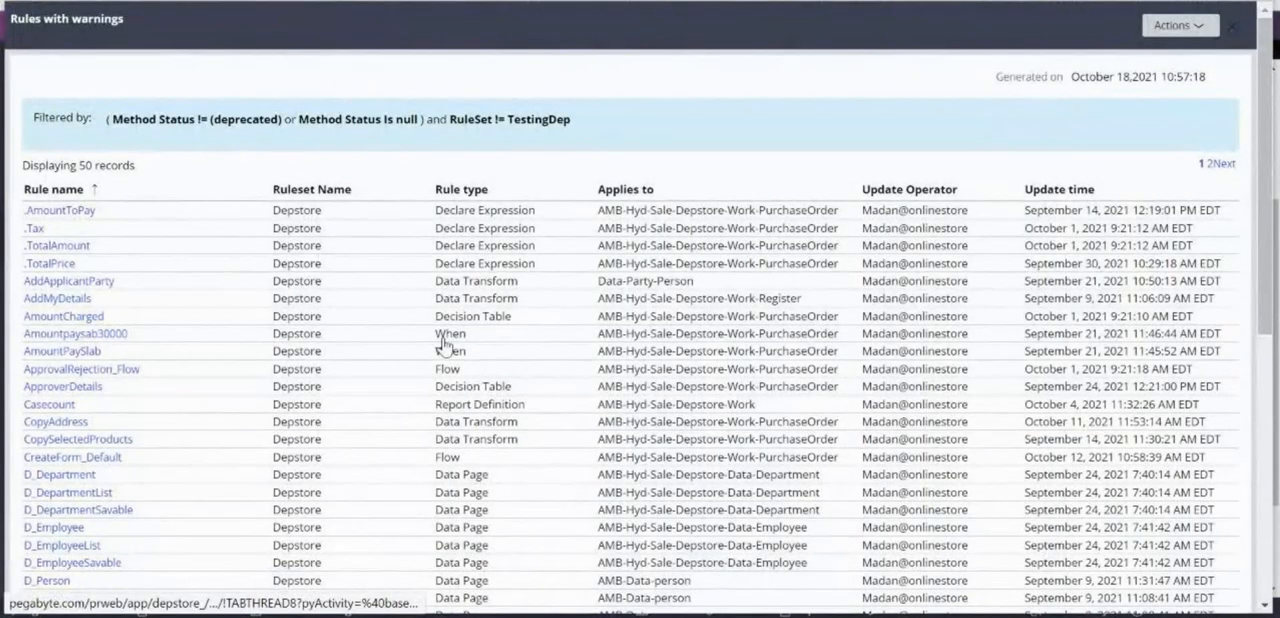
mouse_move(1272, 156)
left_mouse_down()
mouse_move(1271, 430)
mouse_move(1268, 158)
left_mouse_up()
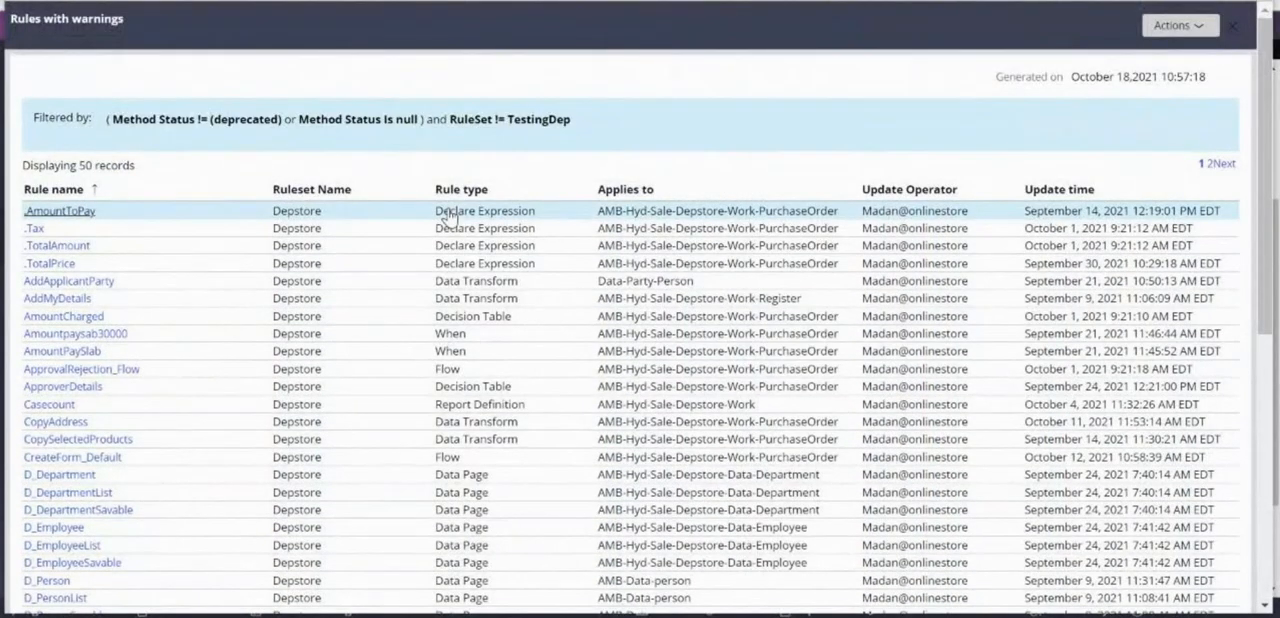
left_click(30, 214)
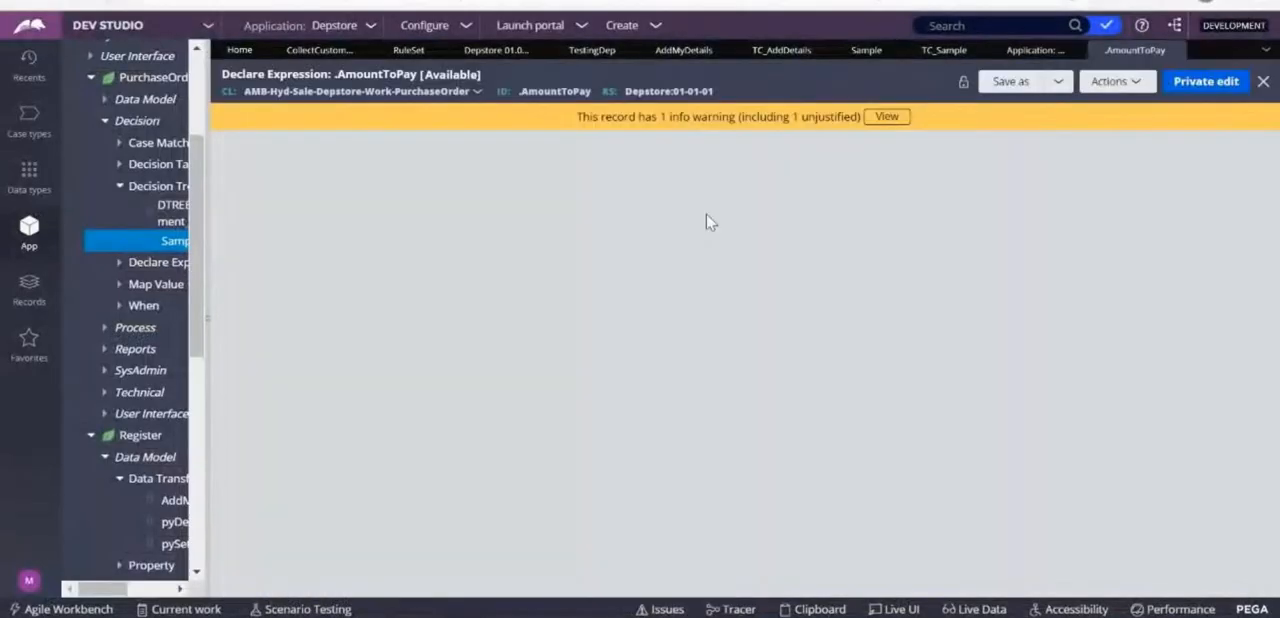
Read the guardrail warning on the .AmountToPay declare expression, dismiss it, and check the rule's test cases.
left_click_drag(580, 117, 868, 127)
left_click(870, 119)
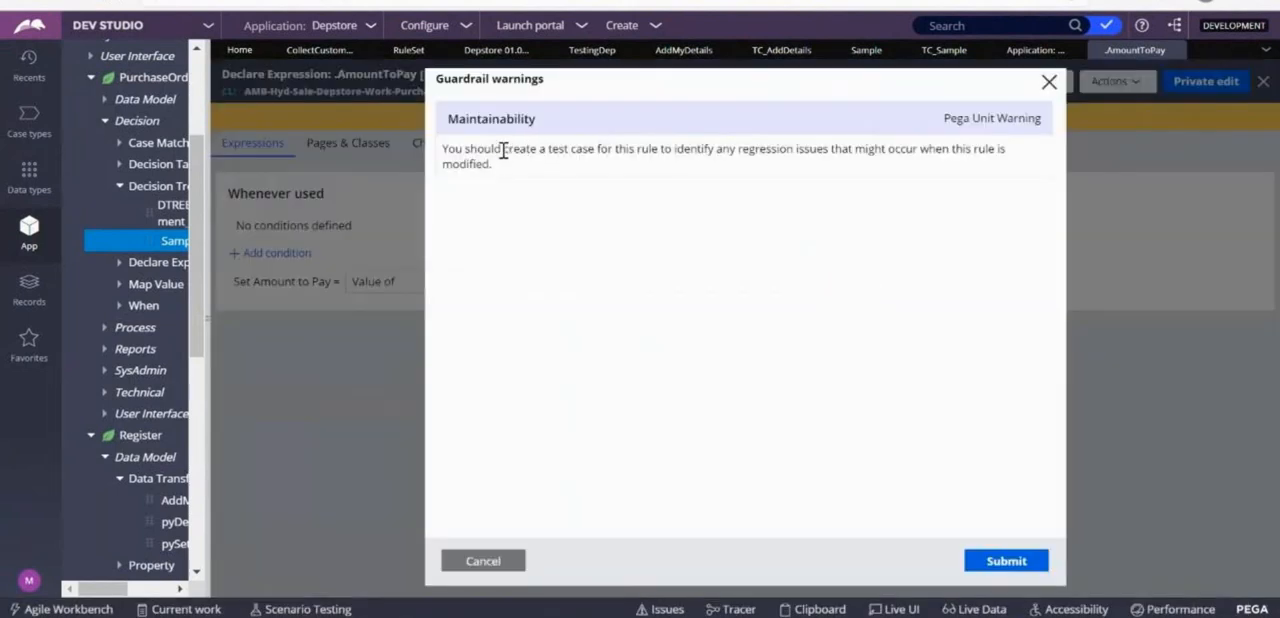
left_click_drag(502, 151, 592, 151)
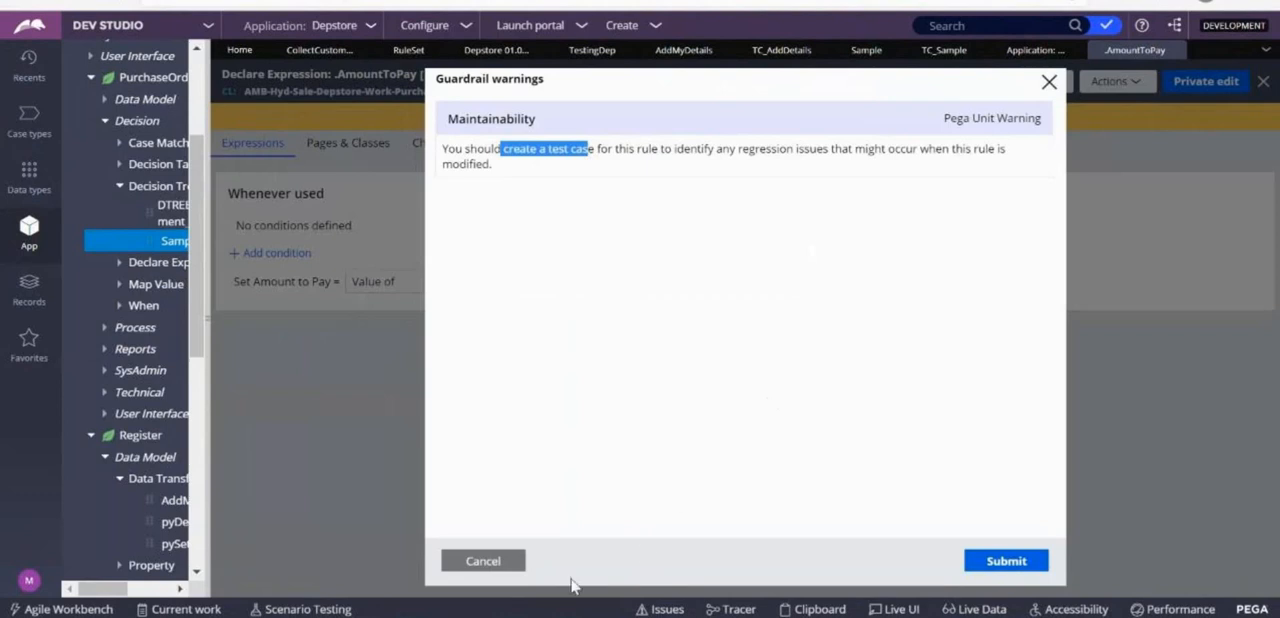
left_click(514, 562)
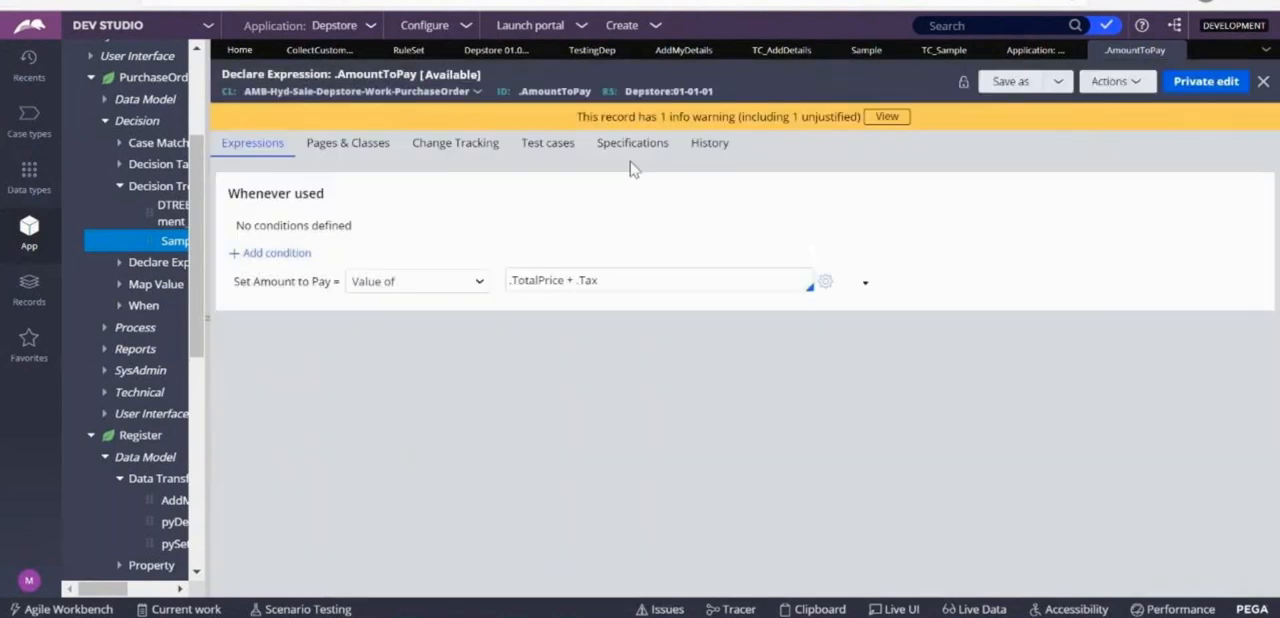
left_click(560, 147)
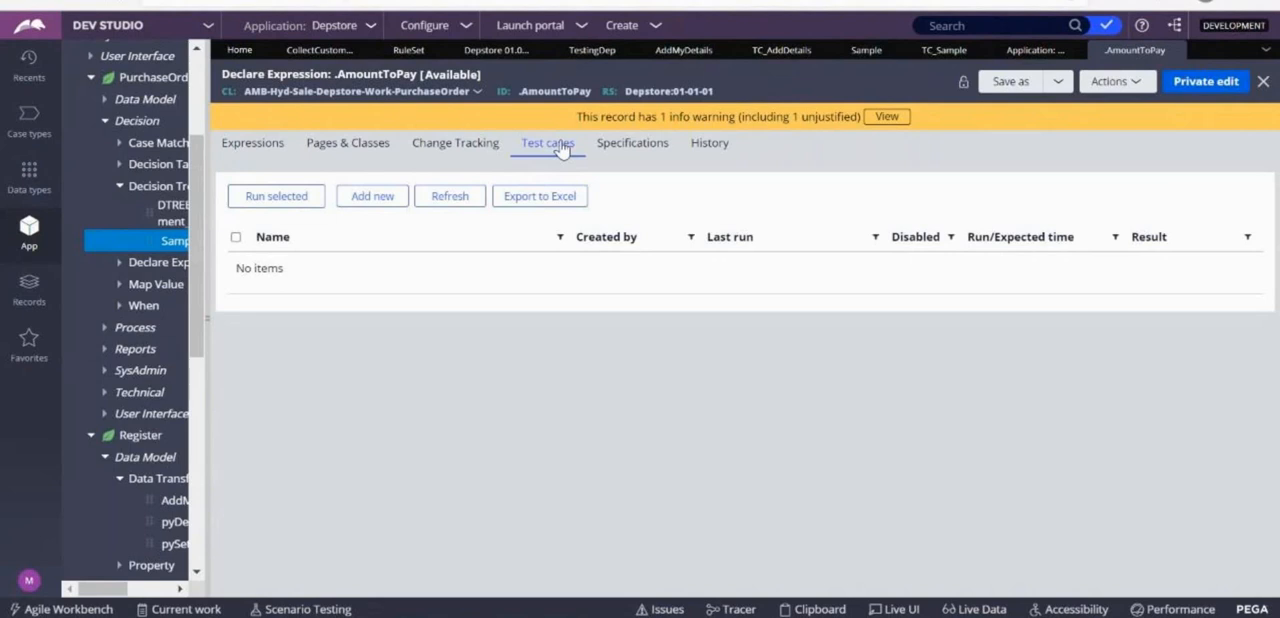
Return to the application guardrails and review the compliance score and system performance metrics.
left_click(1036, 52)
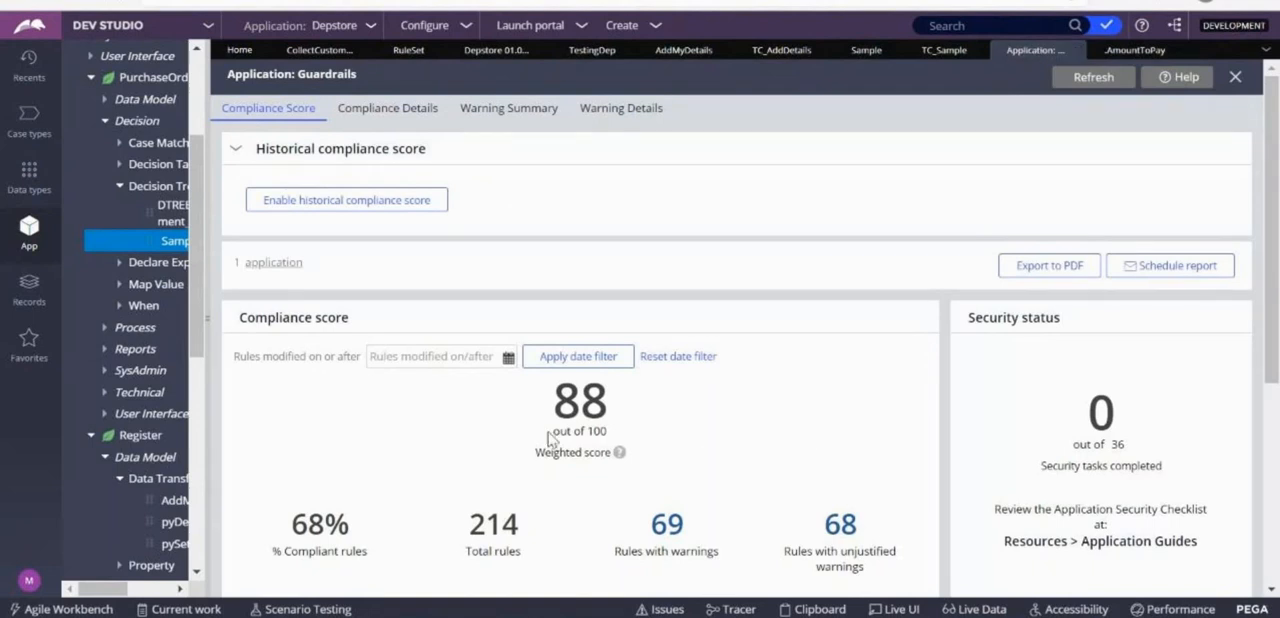
mouse_move(619, 451)
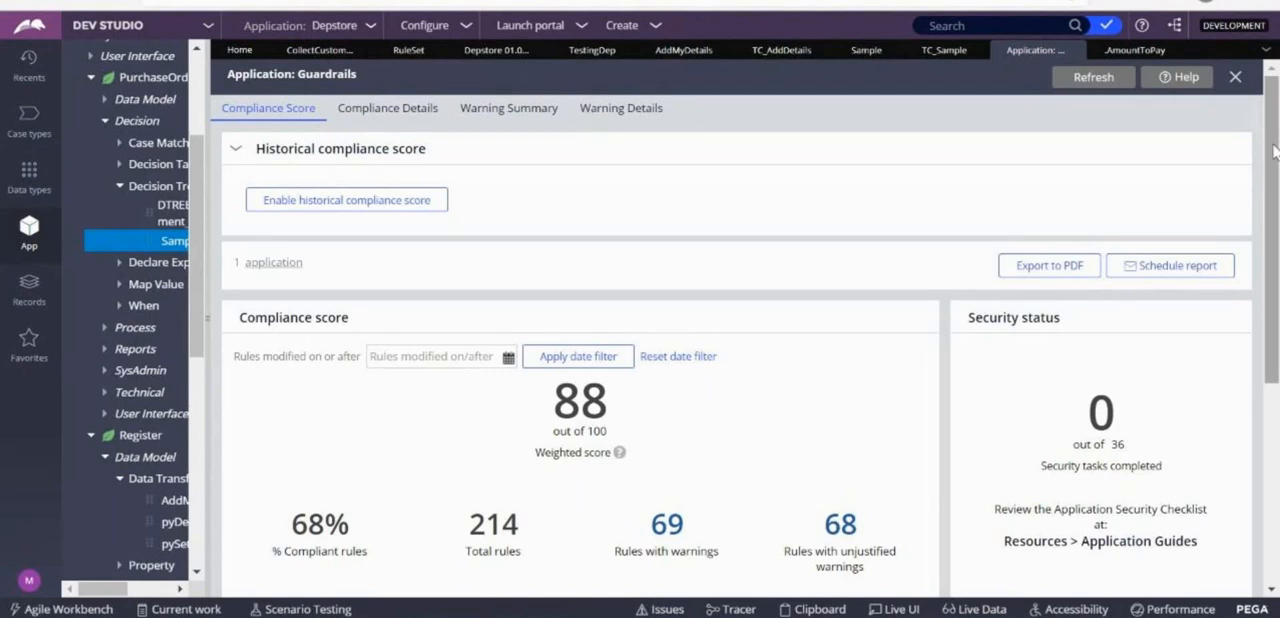
scroll(1277, 270, "down", 3)
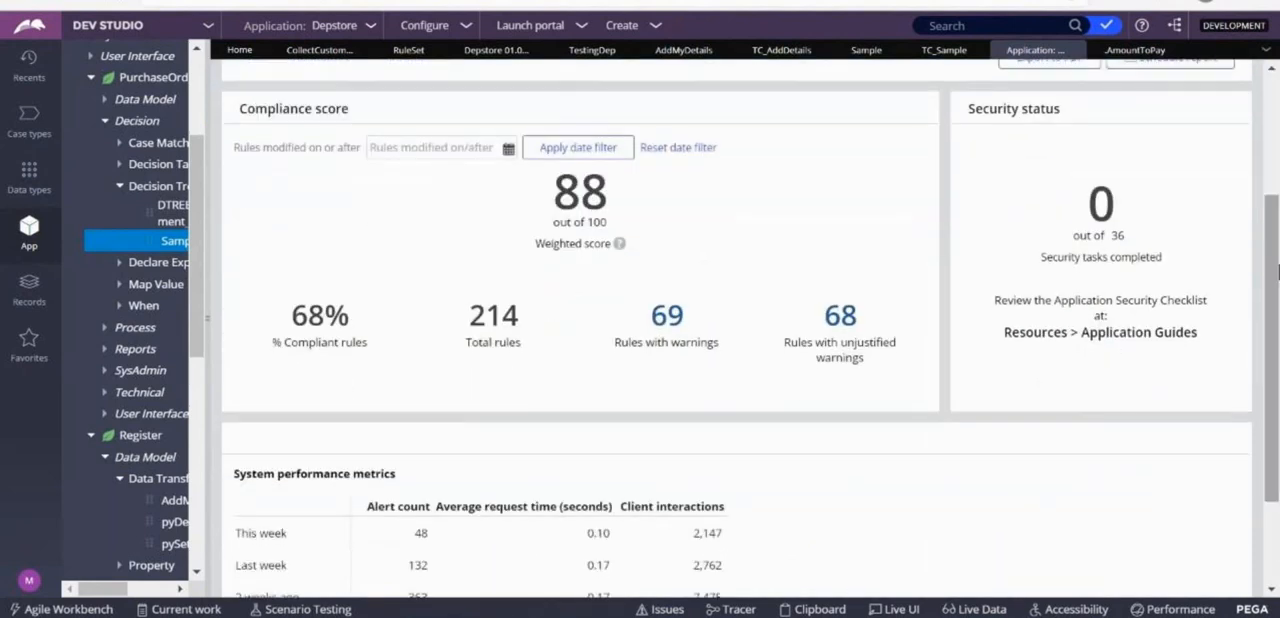